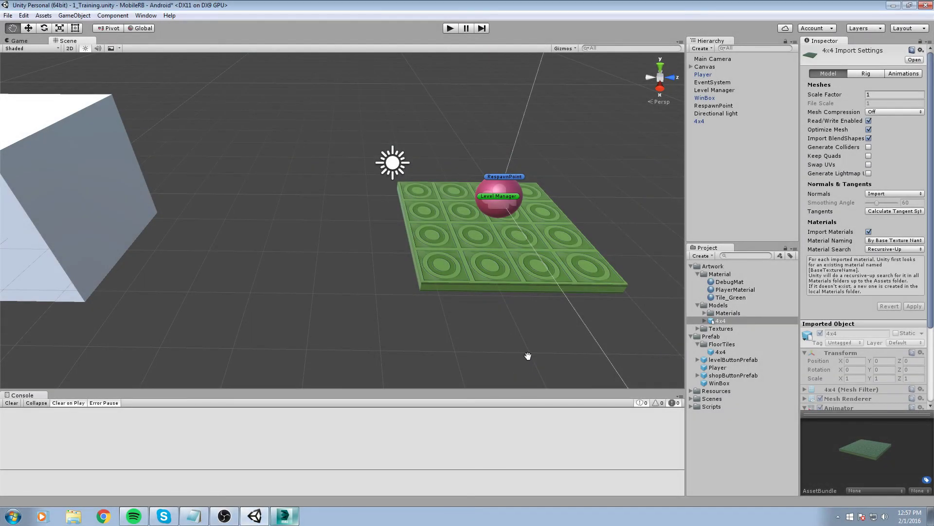
- Select the green 4x4 floor tile in the scene and save the scene
click(598, 246)
middle_drag(532, 202, 425, 252)
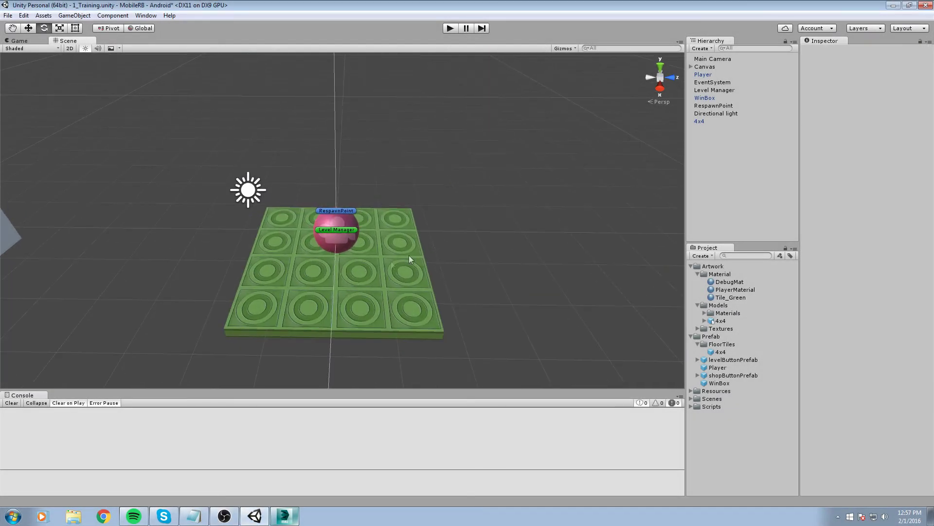
click(381, 265)
middle_drag(555, 212, 386, 197)
right_drag(479, 200, 353, 205)
middle_drag(353, 204, 328, 205)
alt+drag(328, 204, 394, 249)
key(ctrl+s)
drag(314, 301, 367, 270)
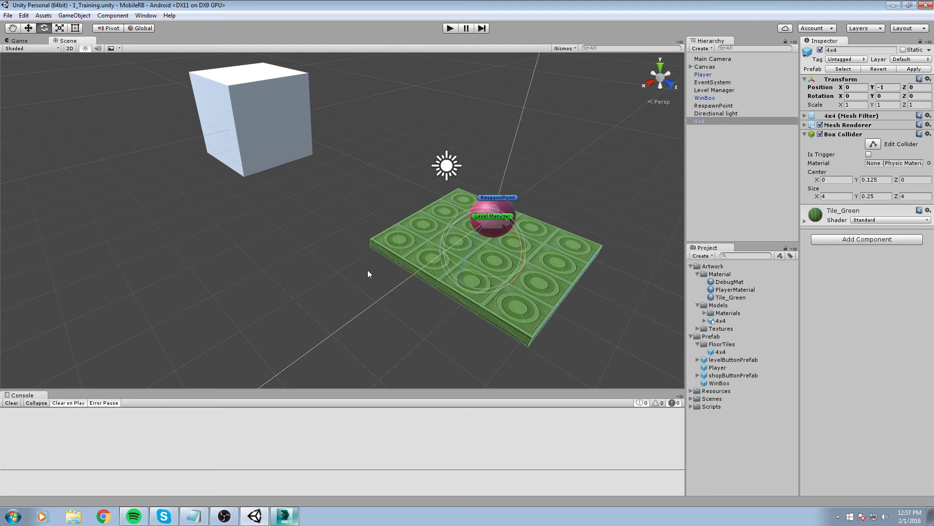
key(f)
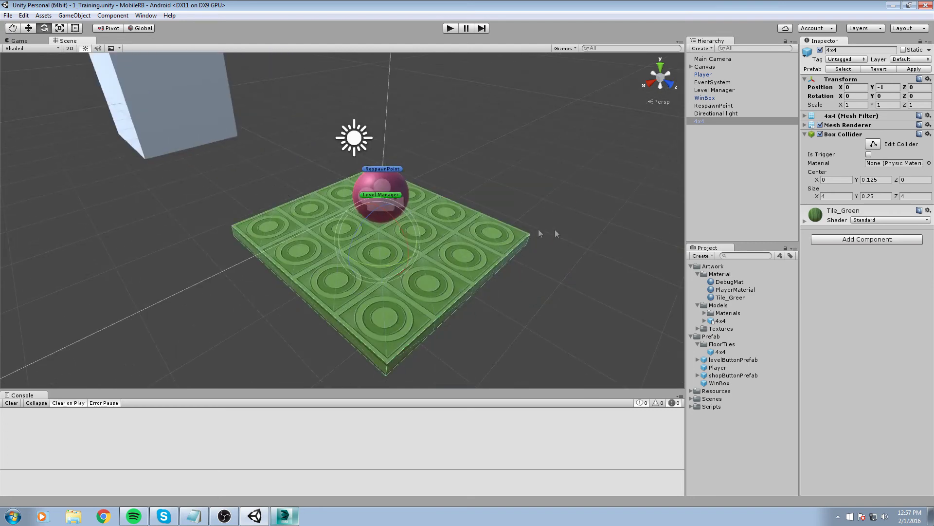
scroll(437, 247, up, 2)
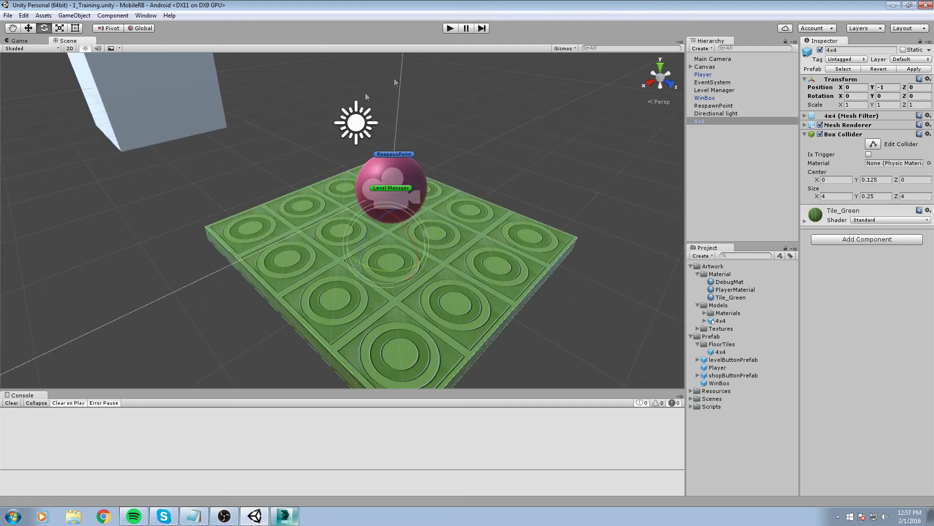
middle_drag(261, 107, 302, 125)
scroll(239, 192, up, 1)
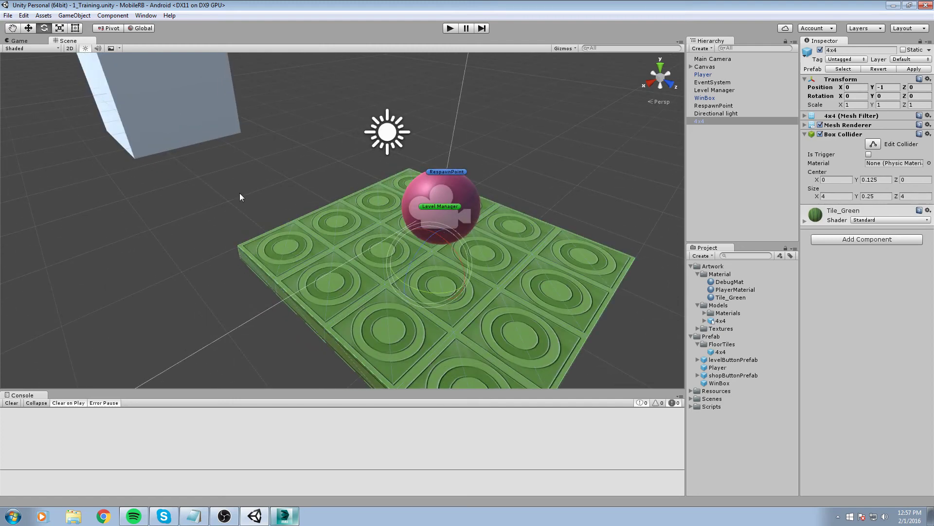
click(217, 178)
right_drag(217, 178, 373, 260)
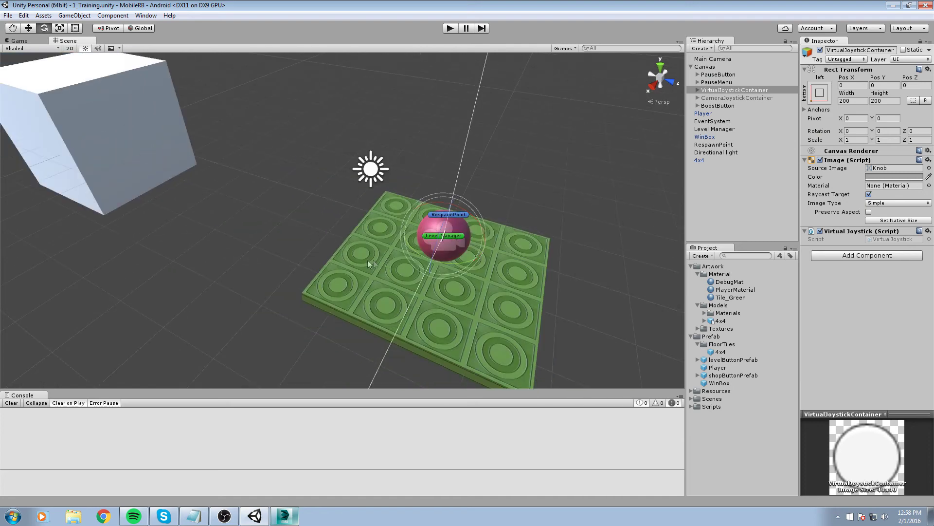
- Duplicate the 4x4 floor tile twice, placing the copies in a row along the Z axis
click(515, 303)
scroll(449, 268, down, 2)
middle_drag(425, 301, 435, 310)
key(w)
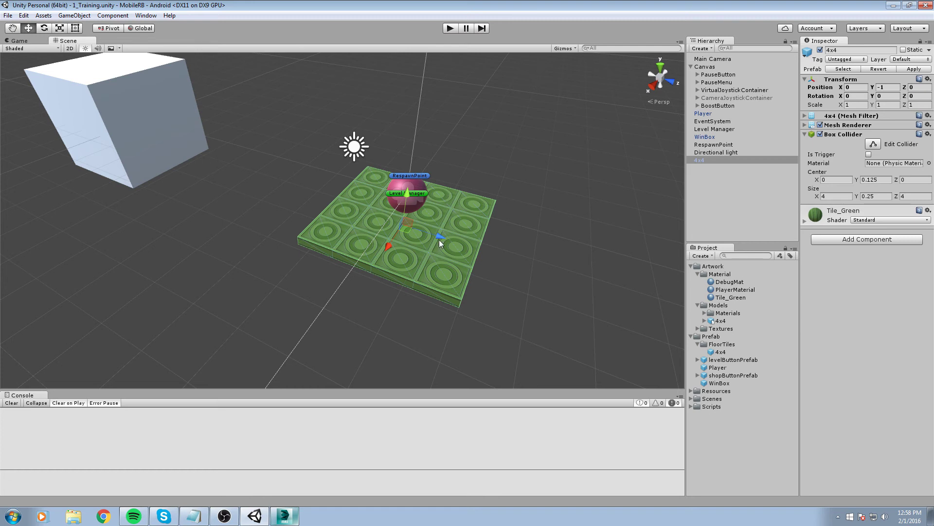
key(ctrl+d)
drag(440, 237, 206, 144)
key(ctrl+d)
key(f)
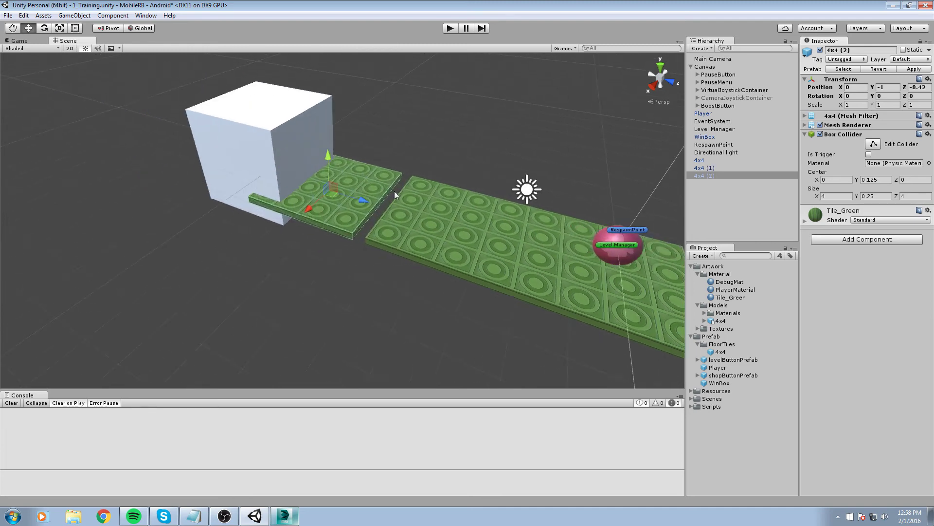
- Delete the two duplicated floor tiles, leaving only the original 4x4 tile
scroll(392, 191, up, 2)
key(Delete)
click(436, 224)
key(Delete)
middle_drag(465, 255, 277, 265)
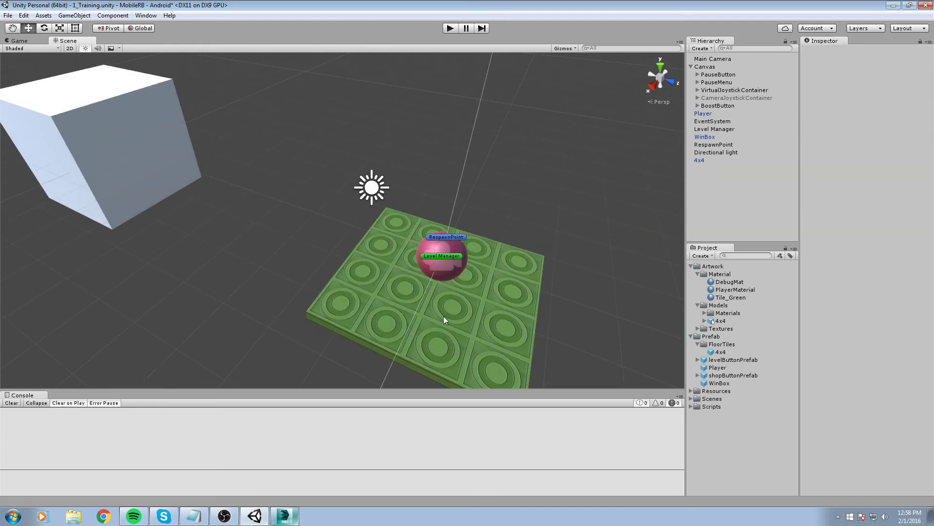
click(342, 284)
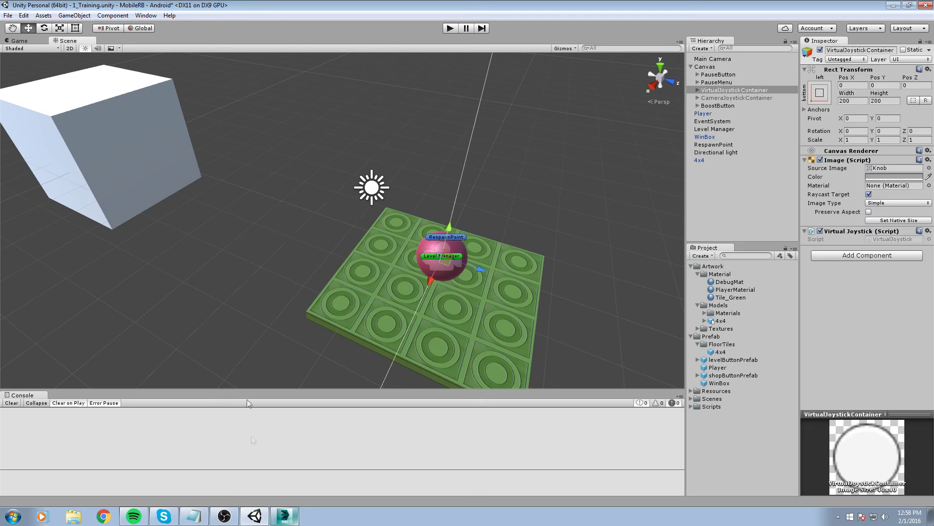
click(290, 519)
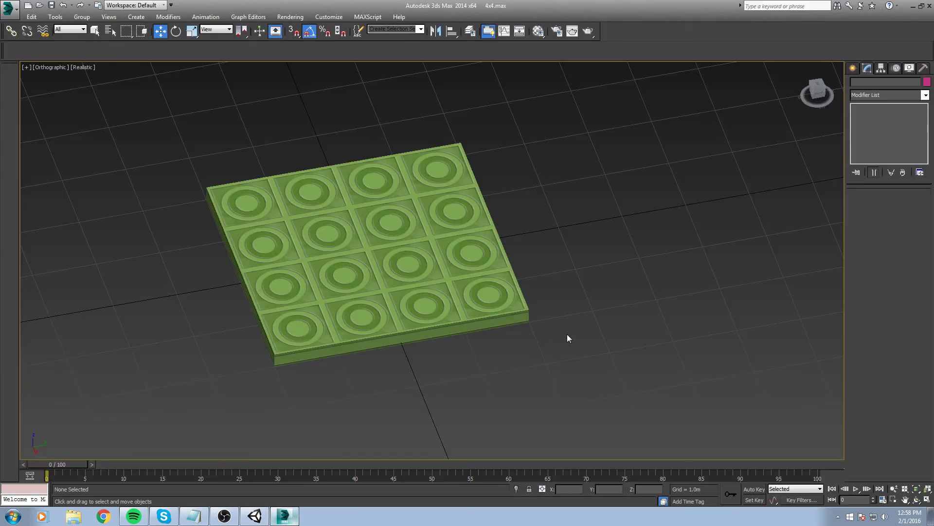
click(256, 516)
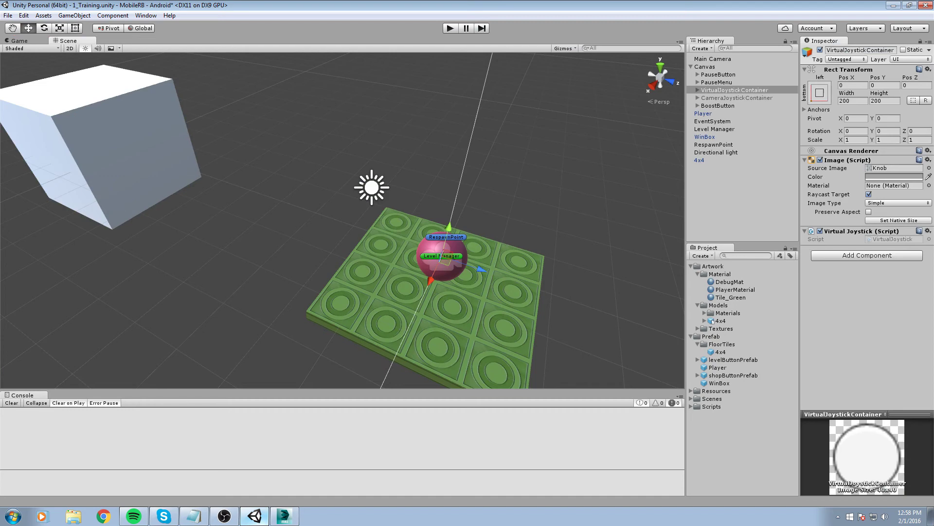
middle_drag(468, 292, 487, 254)
scroll(496, 252, up, 3)
click(571, 192)
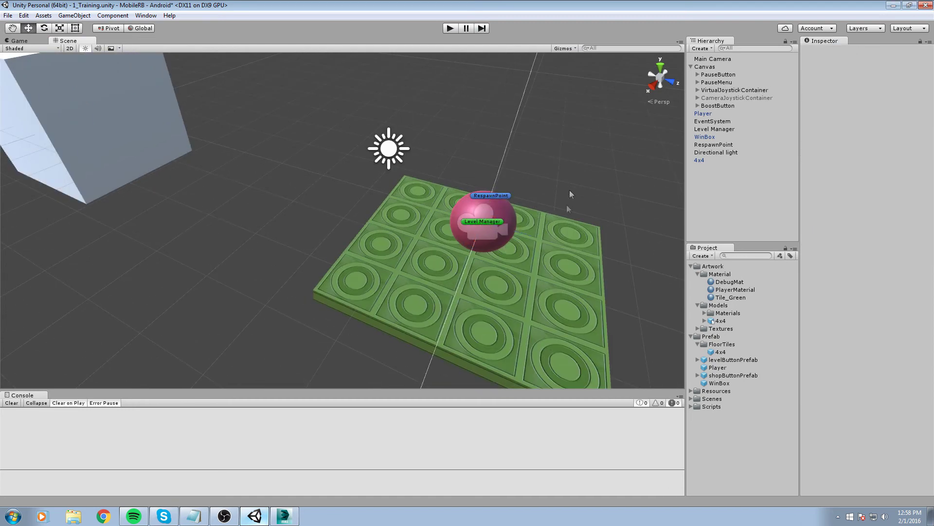
- Collapse the Material folder and open the 4x4 model from the Models folder in 3ds Max
click(720, 322)
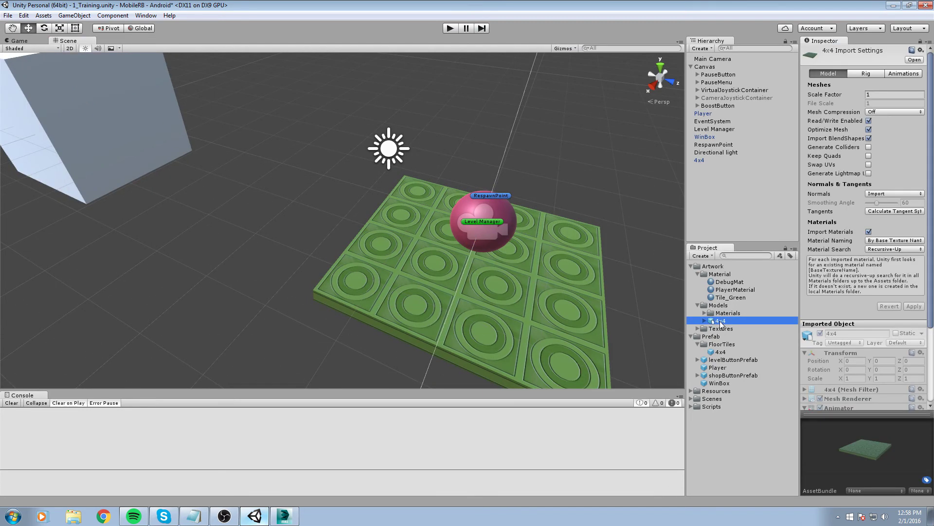
middle_drag(566, 231, 504, 210)
middle_drag(589, 262, 532, 235)
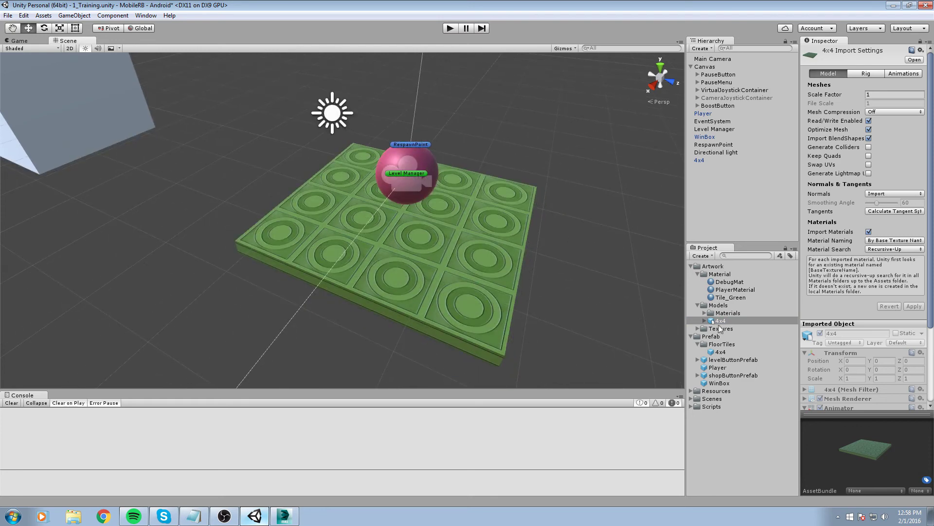
middle_drag(548, 264, 519, 226)
scroll(512, 241, up, 4)
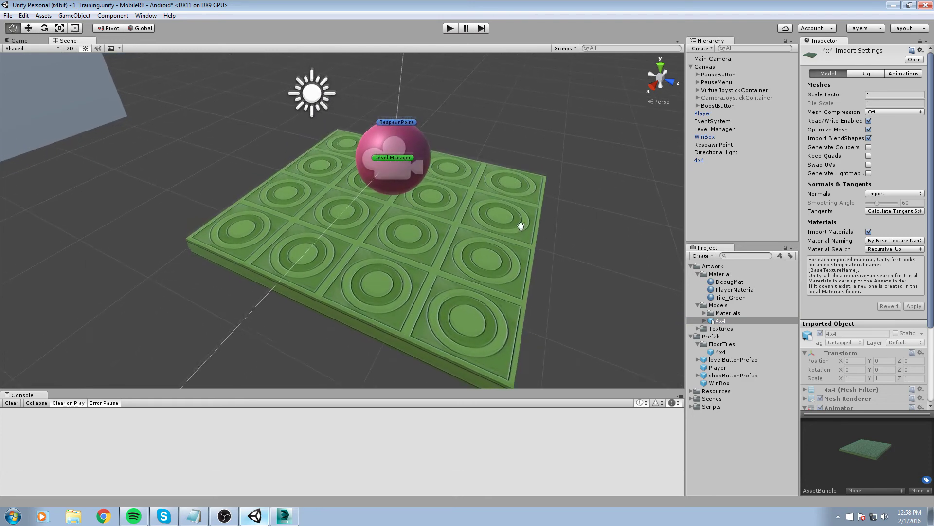
click(711, 270)
click(698, 274)
click(722, 298)
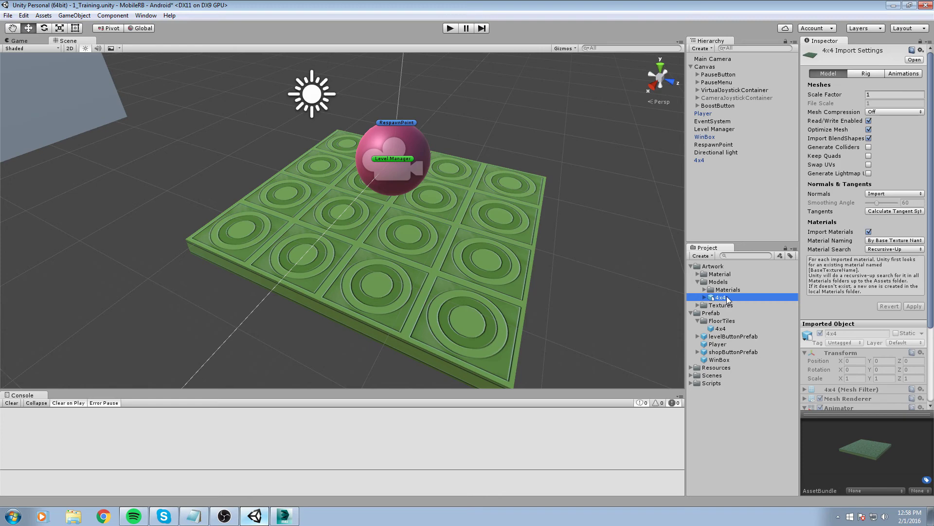
double_click(728, 298)
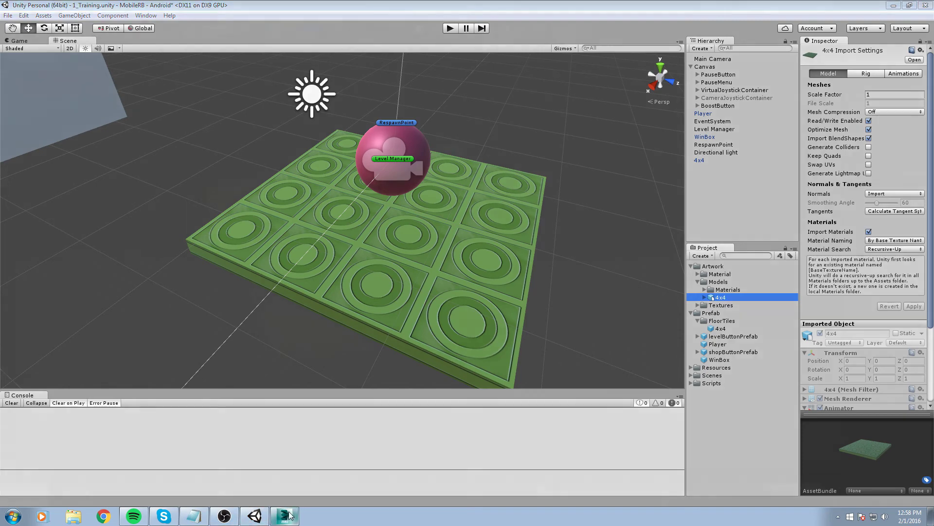
- Select the 4x4 tile in 3ds Max and examine its pivot position from the side
scroll(537, 107, down, 5)
scroll(509, 249, up, 6)
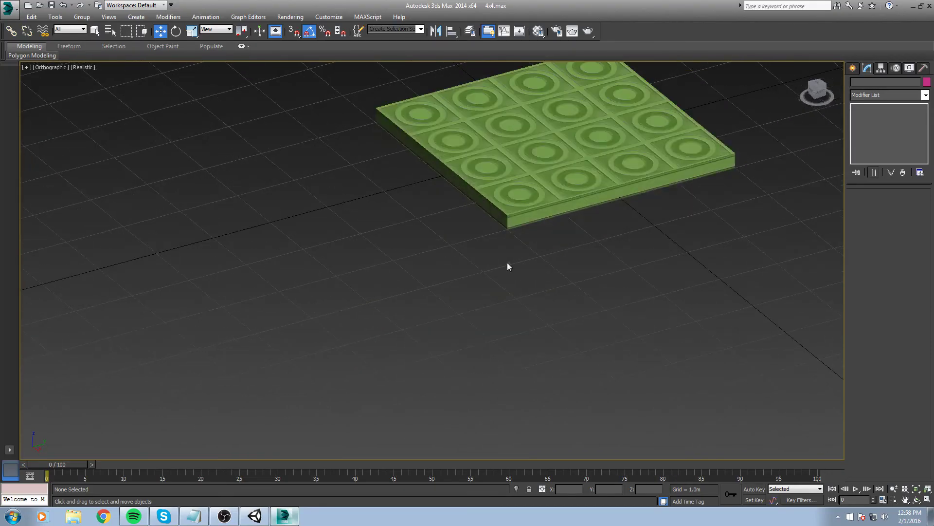
click(494, 147)
middle_drag(494, 147, 521, 227)
scroll(474, 246, up, 3)
middle_drag(580, 215, 529, 239)
scroll(530, 250, up, 2)
scroll(503, 257, down, 5)
alt+middle_drag(489, 291, 497, 328)
scroll(523, 269, up, 3)
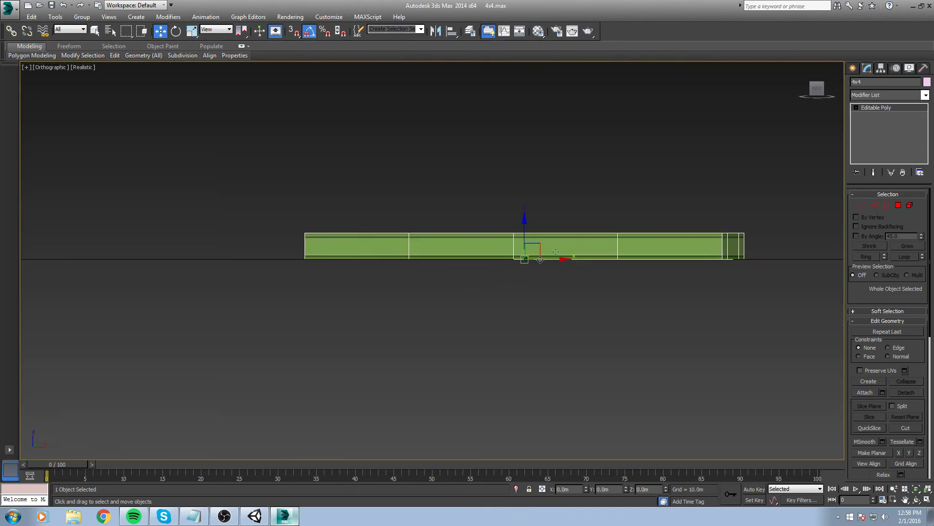
scroll(455, 302, down, 3)
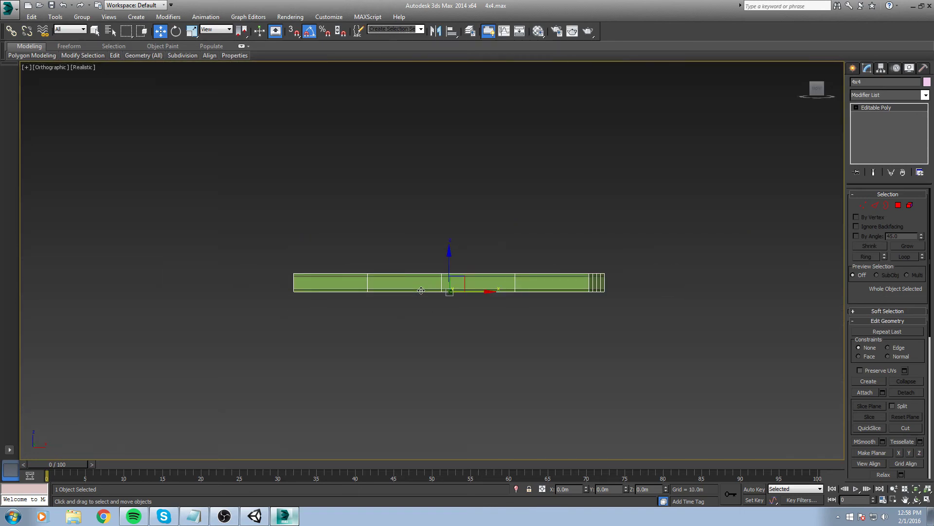
alt+middle_drag(455, 301, 450, 286)
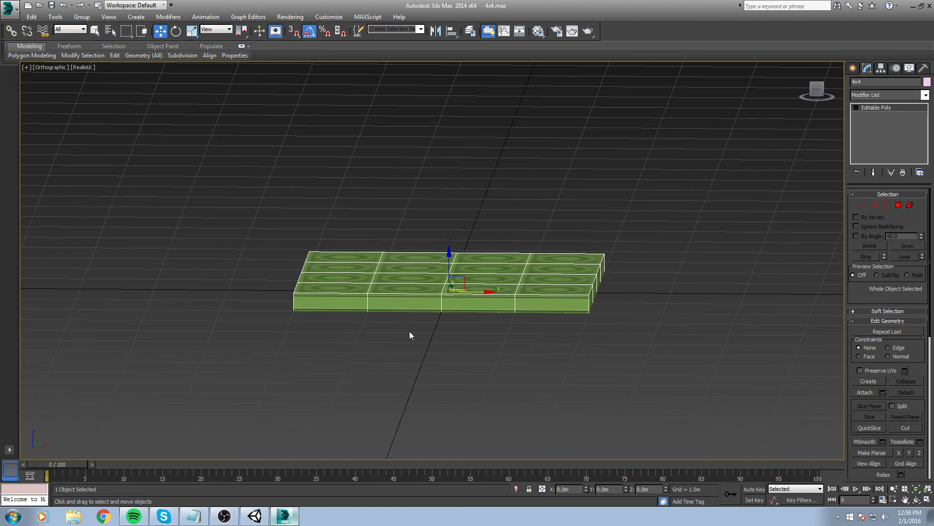
middle_drag(409, 331, 408, 331)
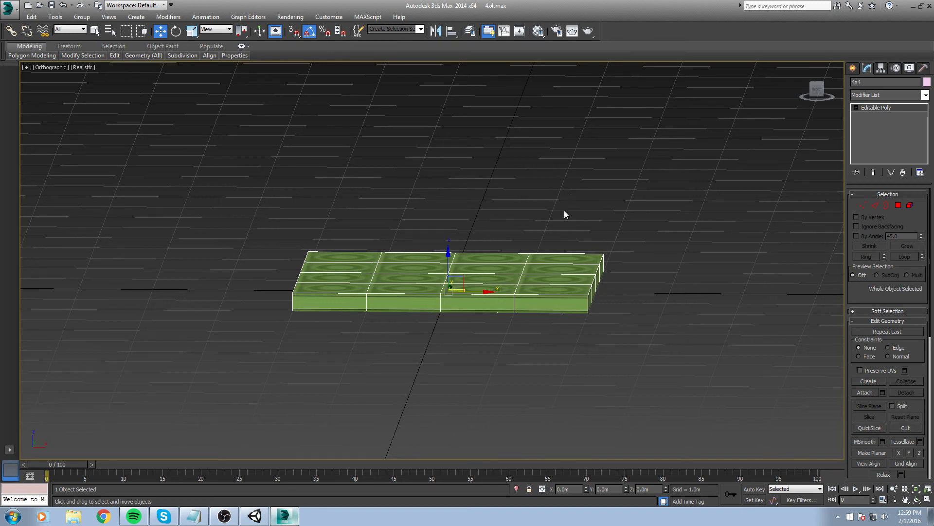
scroll(524, 239, up, 2)
- Switch to Unity, duplicate the 4x4 floor tile and move the copy to Z position -4
click(284, 516)
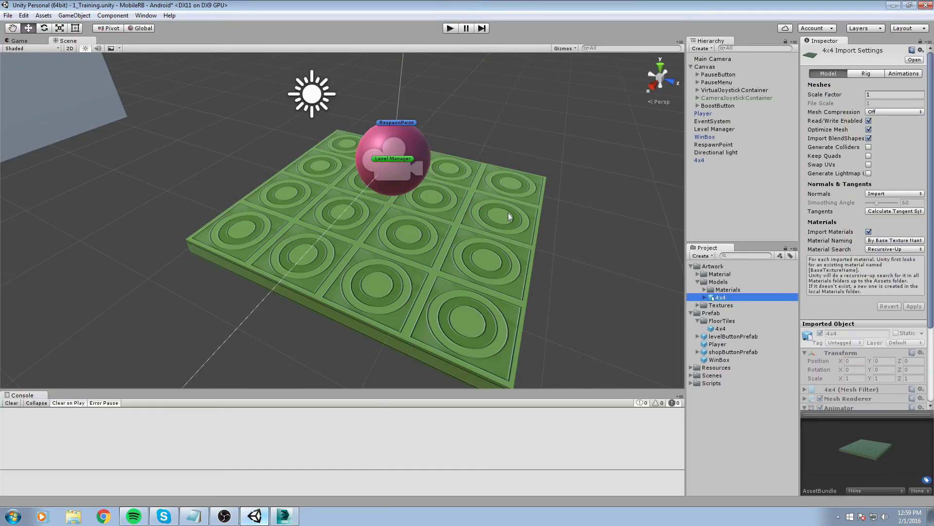
middle_drag(488, 242, 486, 277)
click(442, 292)
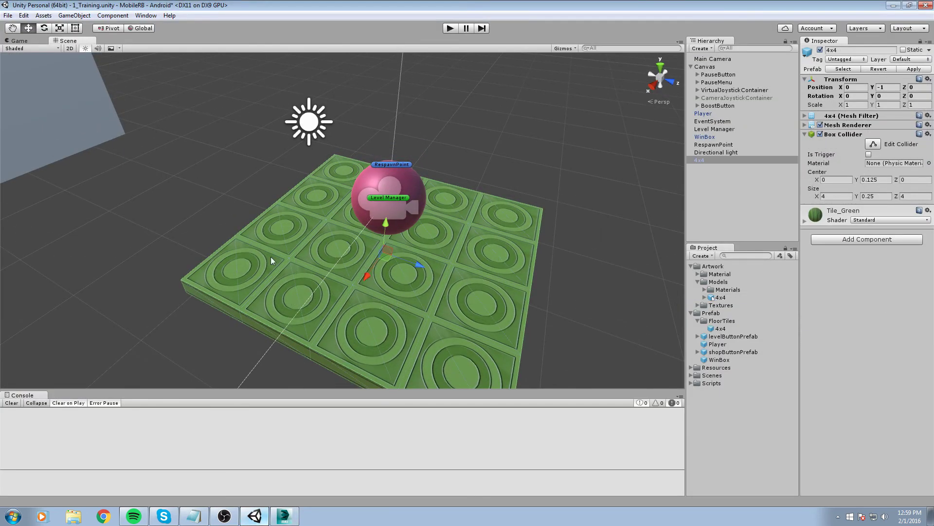
alt+drag(370, 232, 462, 221)
right_drag(461, 222, 500, 261)
click(635, 240)
click(501, 265)
alt+drag(501, 264, 179, 233)
key(ctrl+d)
middle_drag(151, 232, 287, 217)
- Rotate the duplicated tile upside down about its Z axis
key(e)
drag(287, 217, 267, 486)
alt+drag(340, 370, 388, 317)
middle_drag(388, 317, 409, 198)
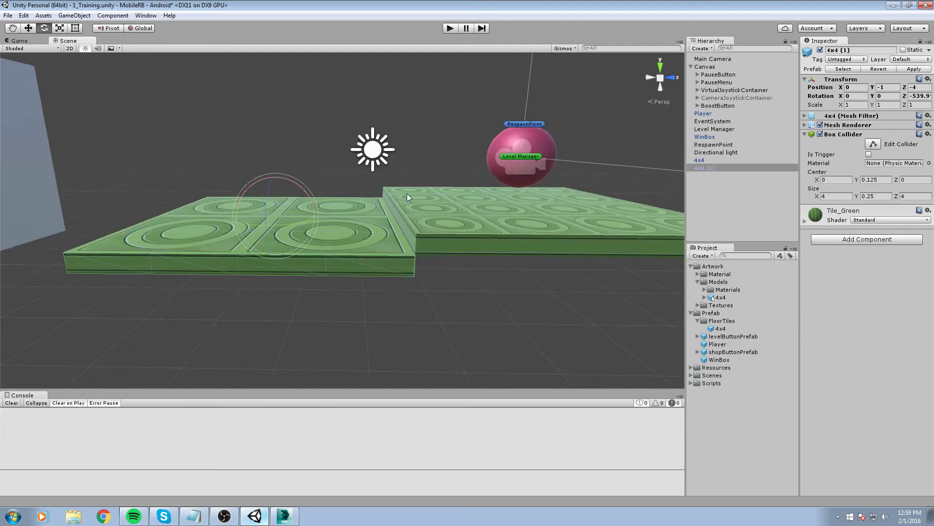
- Examine from the side how the rotated copy lines up with the original tile
scroll(409, 205, up, 3)
middle_drag(424, 265, 426, 273)
alt+drag(425, 272, 393, 229)
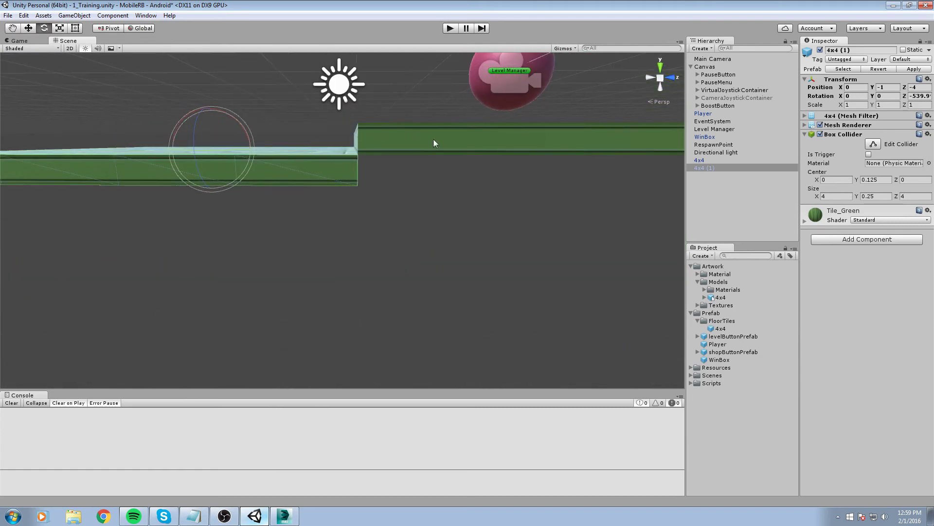
alt+drag(556, 187, 474, 246)
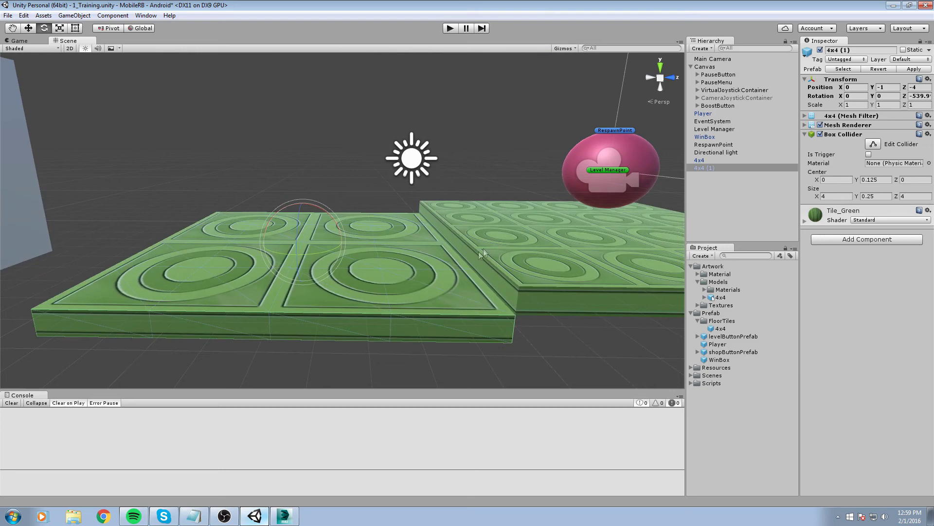
alt+drag(339, 292, 477, 307)
middle_drag(477, 307, 506, 271)
alt+drag(506, 272, 434, 261)
- Delete the rotated copy of the floor tile
scroll(435, 260, down, 8)
middle_drag(436, 259, 355, 282)
scroll(354, 282, down, 1)
alt+drag(354, 282, 339, 255)
key(Delete)
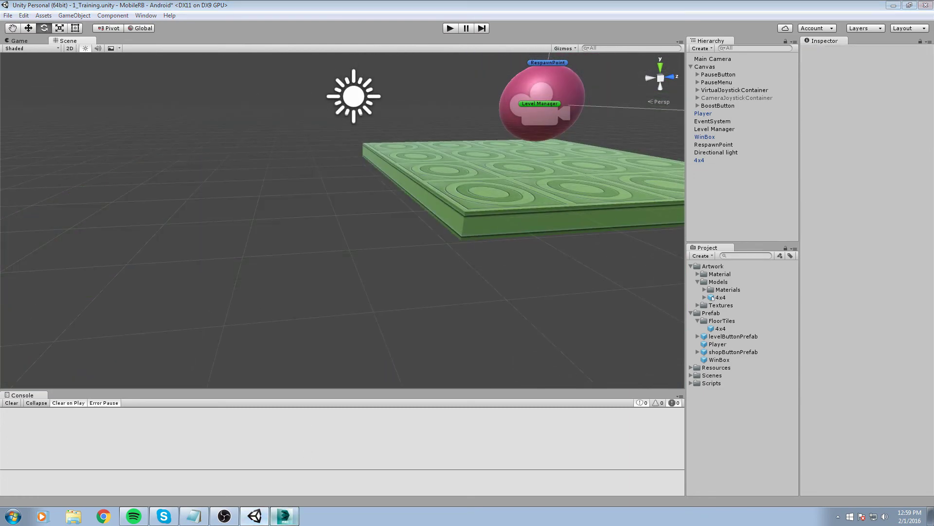
- Switch to 3ds Max, center the 4x4 tile's pivot to the object and save the model
click(284, 515)
alt+middle_drag(559, 261, 540, 268)
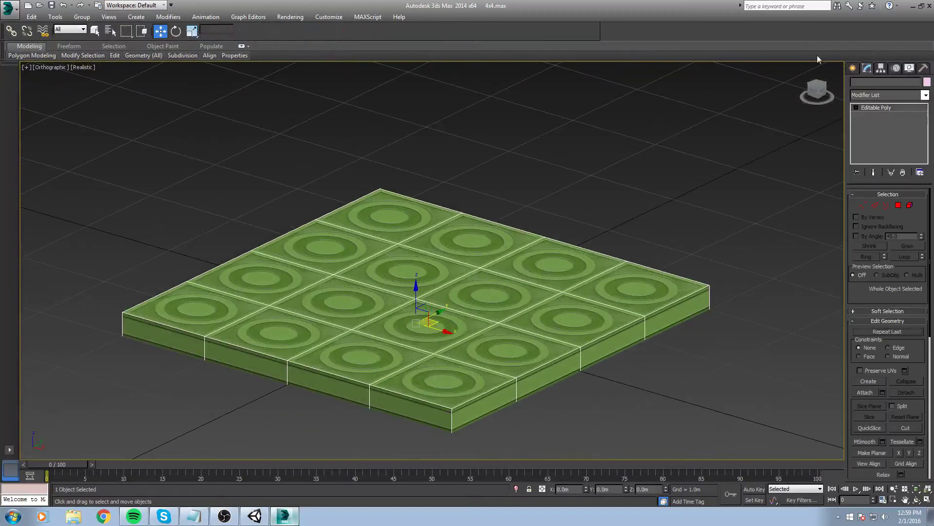
click(880, 69)
click(882, 130)
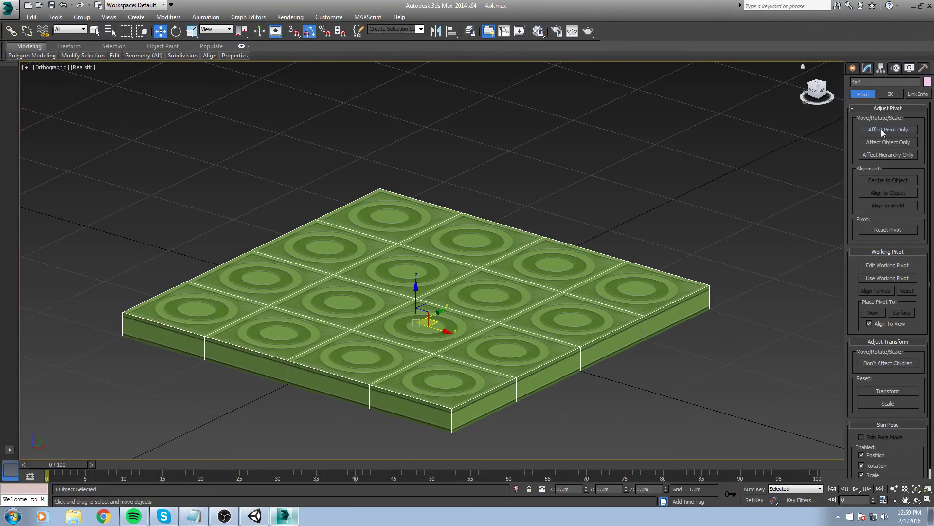
click(892, 181)
middle_drag(613, 235, 616, 216)
click(882, 133)
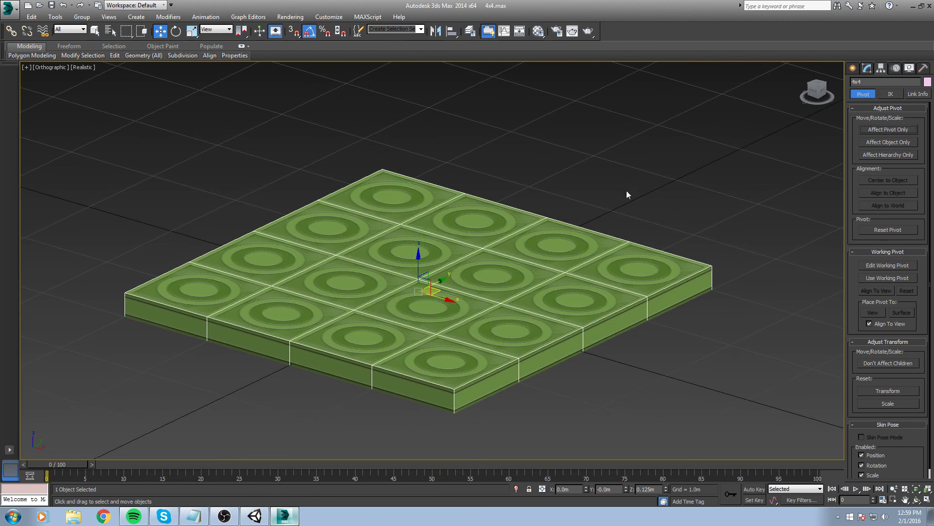
key(ctrl+w)
- Switch to Unity and remove the Box Collider from the 4x4 floor tile
key(alt+Tab)
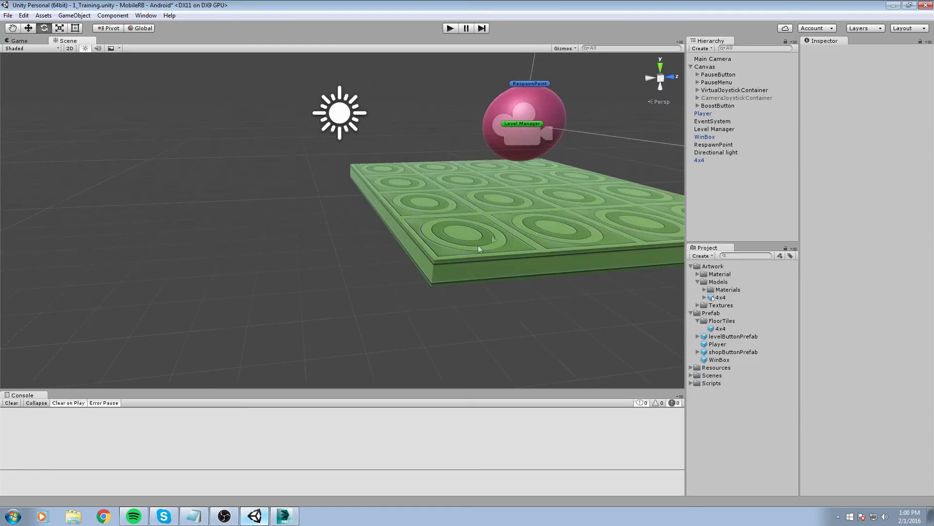
click(506, 242)
middle_drag(506, 243, 359, 236)
middle_drag(421, 218, 521, 262)
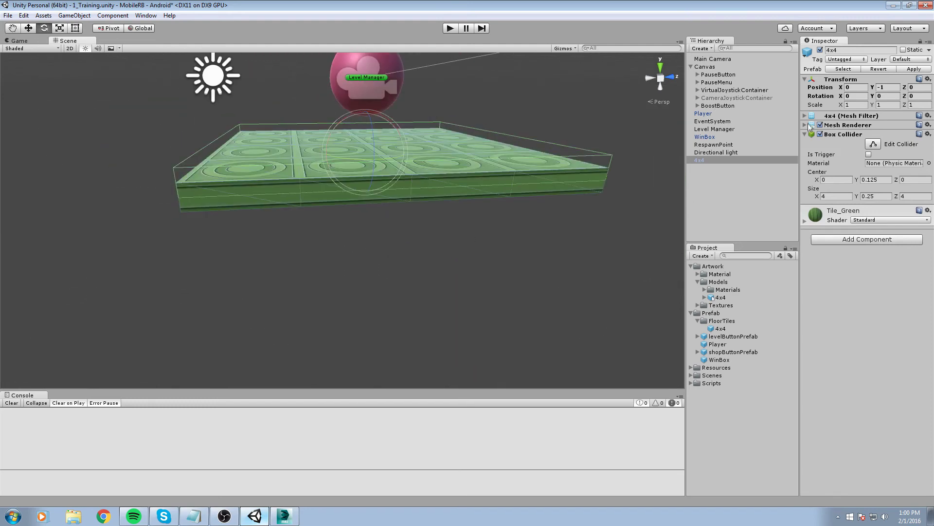
right_click(846, 140)
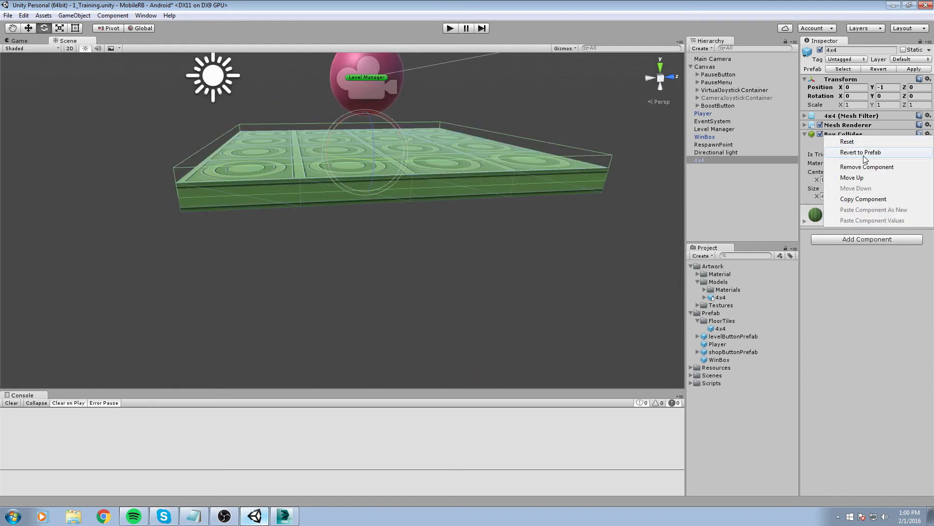
click(855, 169)
click(855, 167)
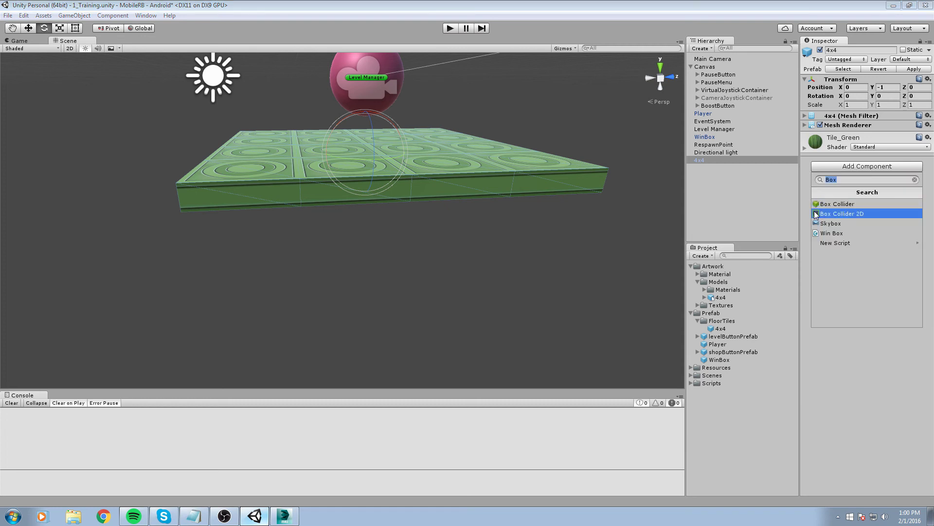
click(816, 215)
right_click(835, 134)
click(857, 176)
- Add a new Box Collider to the 4x4 tile, apply the change to its prefab and save the scene
click(856, 167)
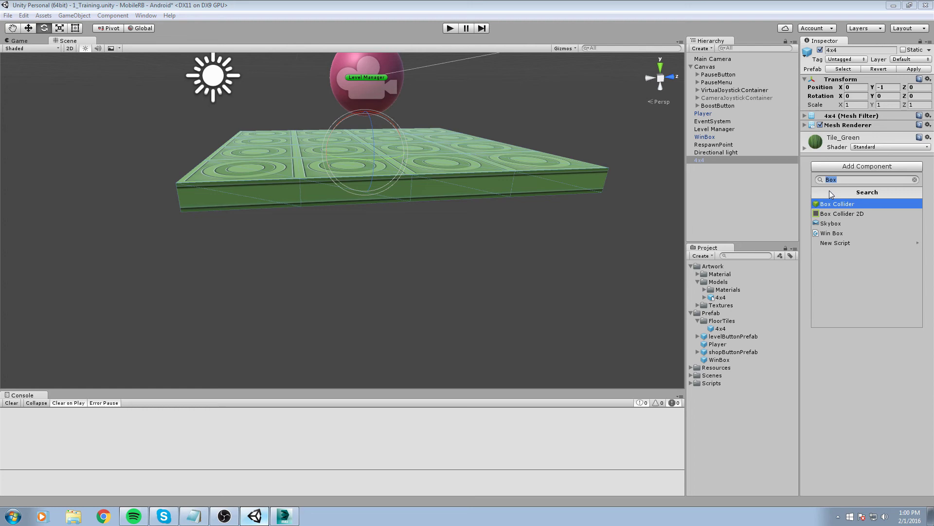
click(835, 205)
key(f)
key(ctrl+s)
click(909, 69)
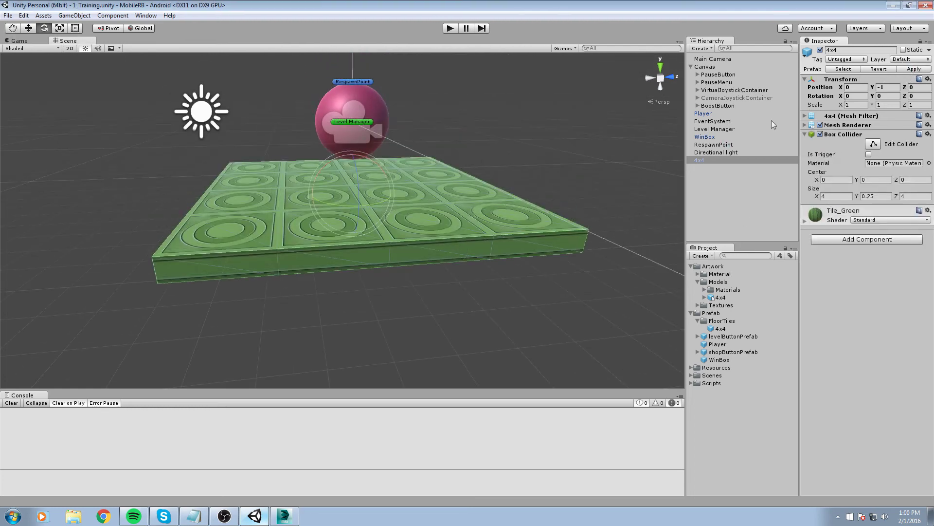
- Set the floor tile's Y position to -0.5 and save the scene
middle_drag(472, 160, 518, 137)
click(889, 88)
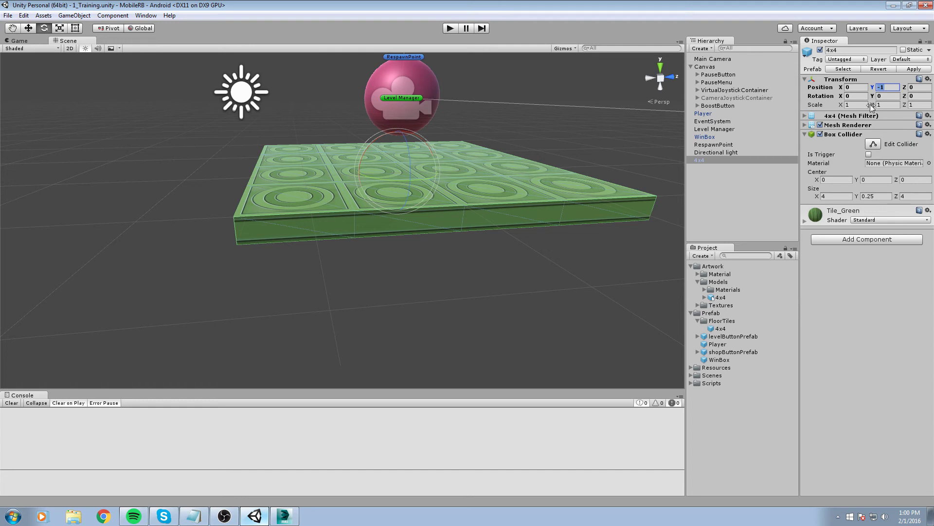
text(0)
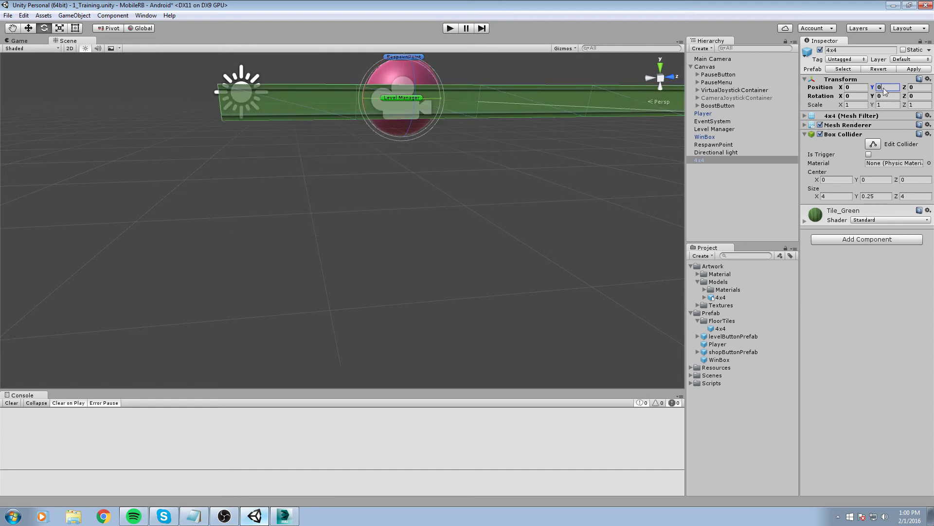
text(-0.5)
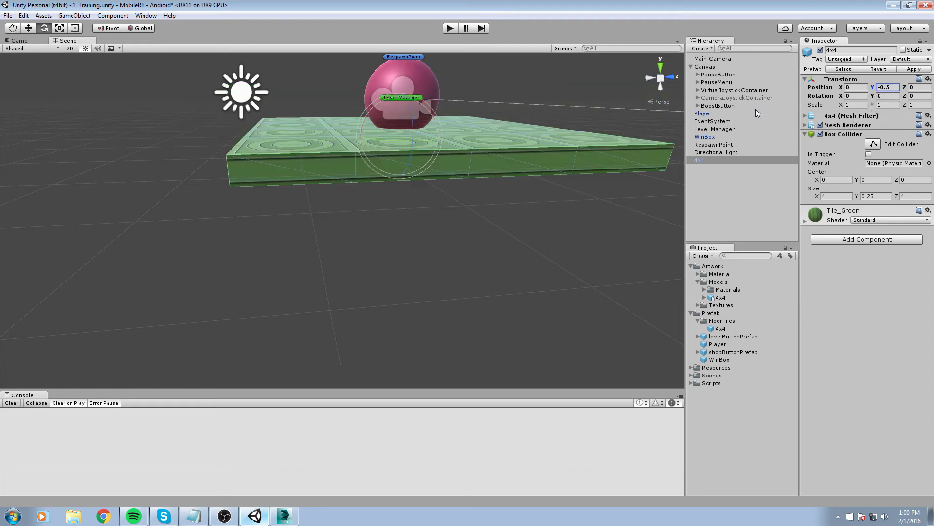
middle_drag(271, 153, 273, 181)
middle_drag(268, 202, 314, 204)
key(ctrl+s)
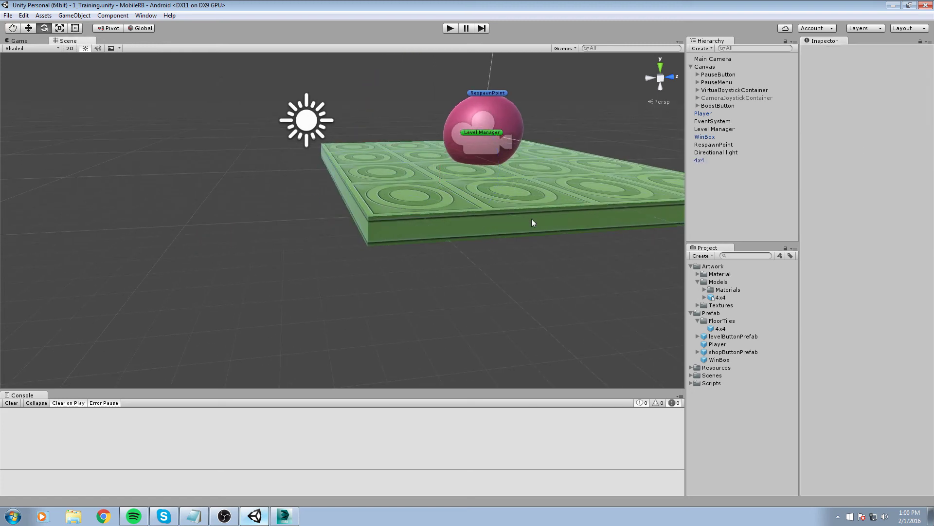
- Duplicate the 4x4 floor tile and move the copy along the Z axis to -4, against the original
key(w)
drag(509, 168, 320, 183)
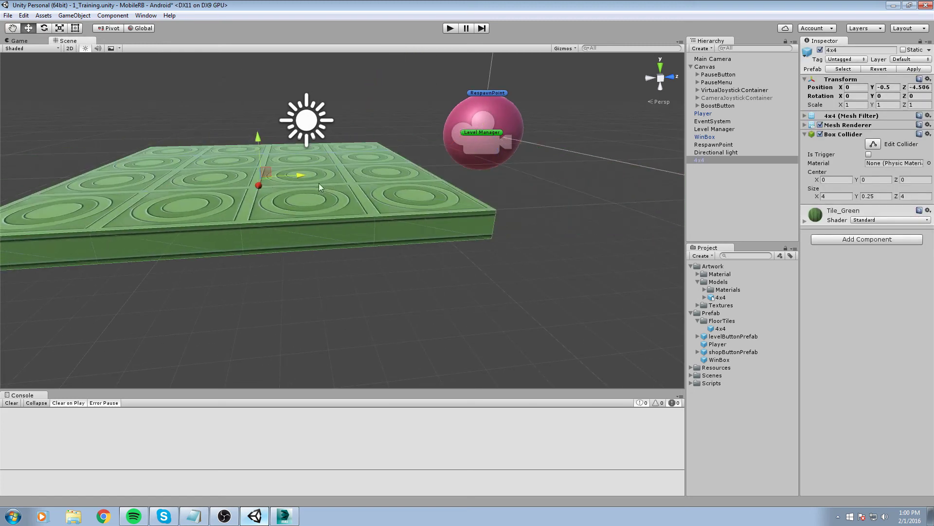
key(ctrl+z)
key(ctrl+d)
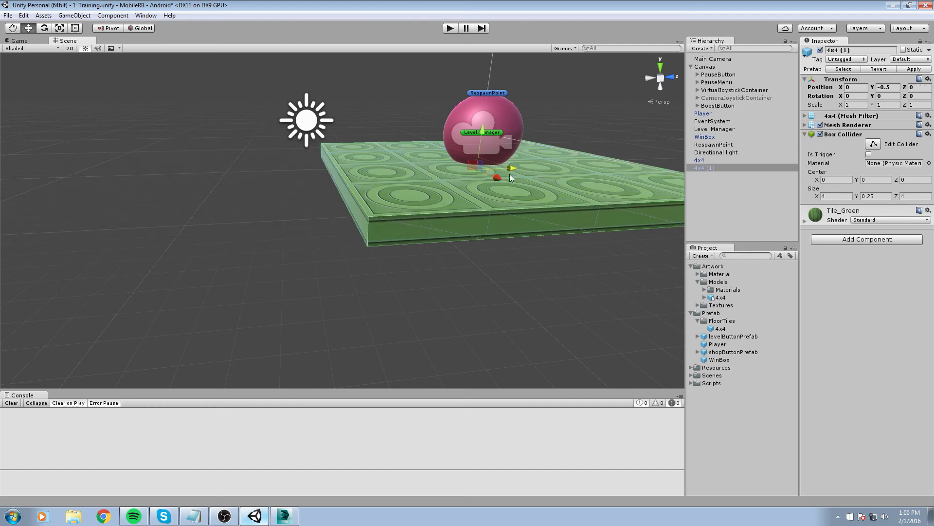
drag(512, 175, 236, 166)
- Flip the duplicated tile upside down by rotating it about 180 degrees around its Z axis
key(e)
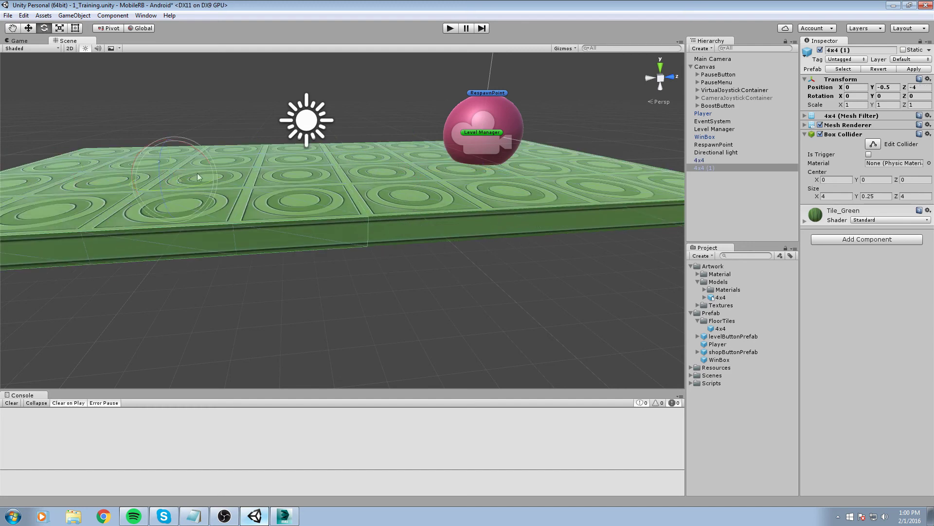
drag(161, 161, 161, 373)
click(279, 298)
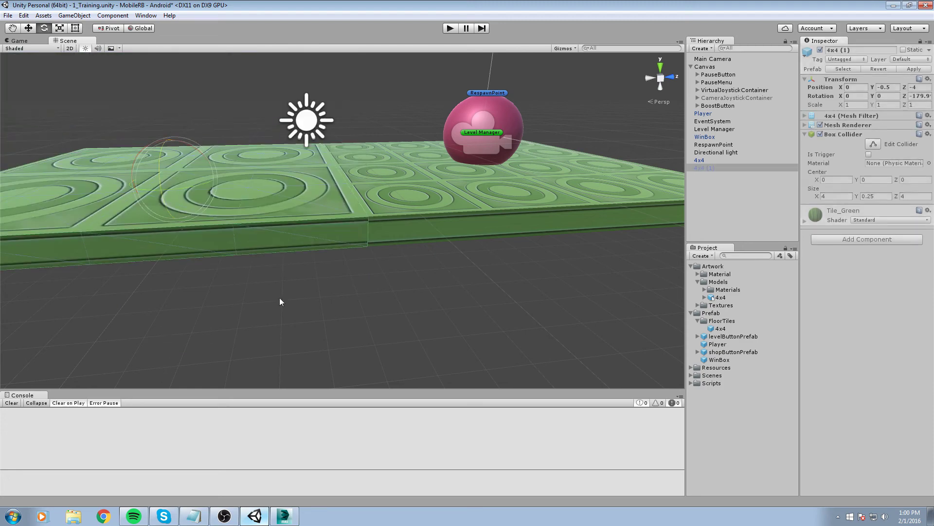
- Examine up close how the flipped copy's top and side edges line up with the original tile at the seam
scroll(312, 291, up, 2)
alt+drag(376, 280, 331, 273)
mouse_move(331, 273)
middle_down()
mouse_move(319, 263)
mouse_move(330, 253)
mouse_move(324, 240)
mouse_move(317, 268)
middle_up()
scroll(330, 253, up, 2)
alt+drag(559, 279, 542, 277)
click(454, 274)
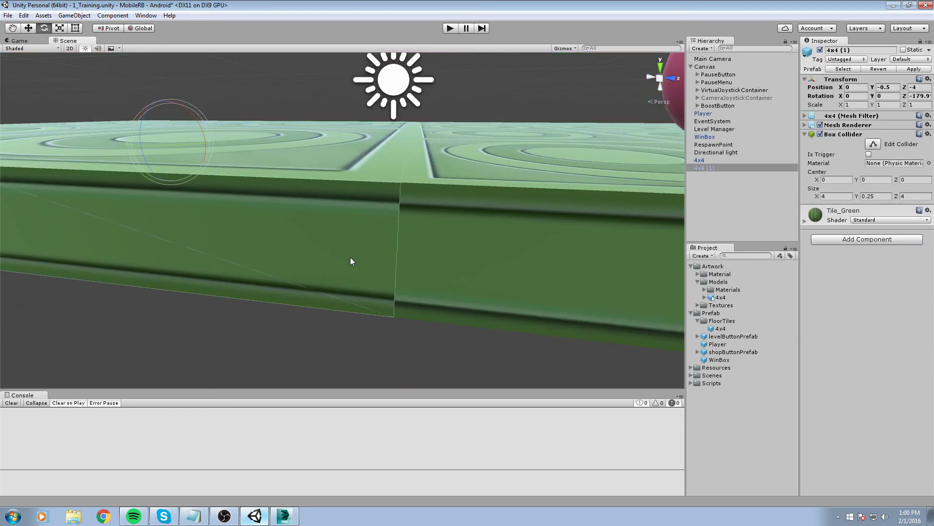
click(380, 264)
click(403, 358)
click(434, 282)
click(350, 273)
- Save the scene and inspect the two joined tiles from above, including the empty area beside the flipped copy
scroll(356, 341, down, 3)
key(ctrl+s)
click(405, 272)
scroll(400, 290, down, 3)
right_drag(400, 290, 340, 315)
alt+drag(339, 316, 371, 307)
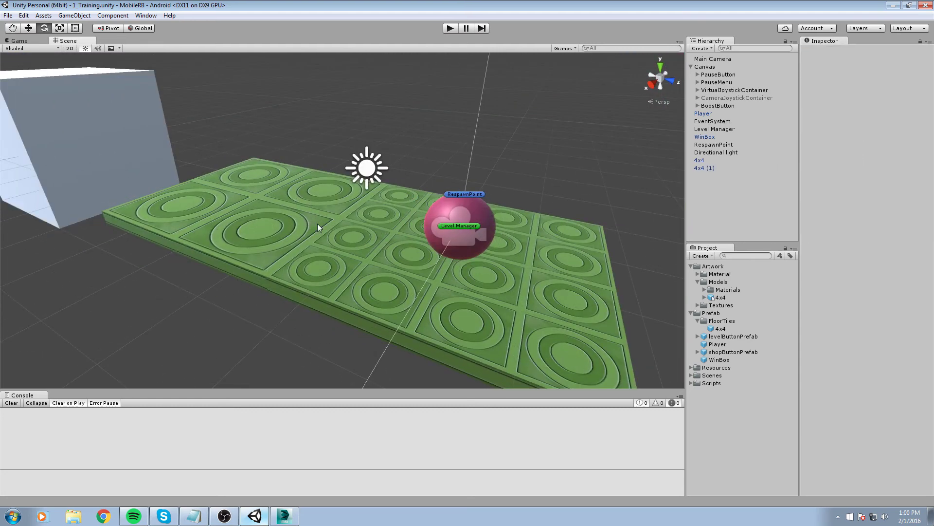
middle_drag(212, 238, 296, 255)
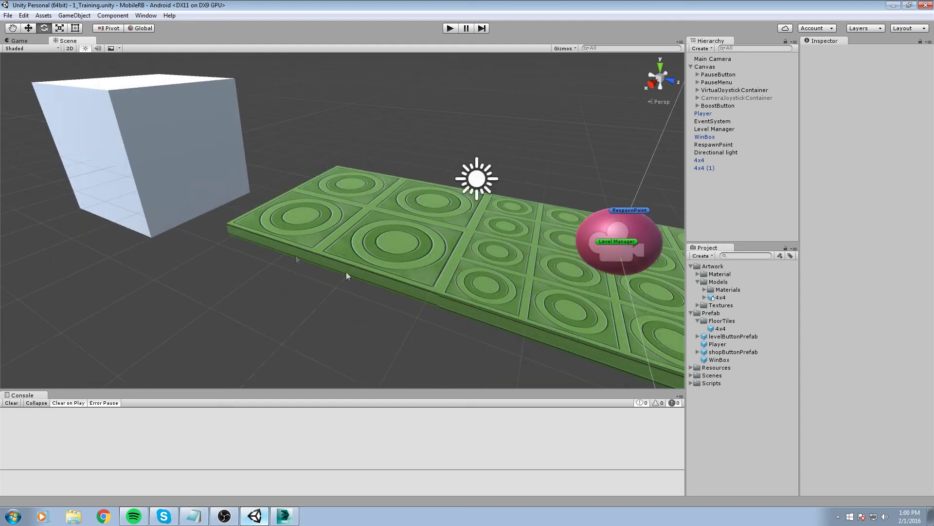
click(395, 277)
middle_drag(394, 277, 328, 267)
scroll(328, 267, up, 1)
alt+drag(328, 267, 276, 276)
middle_drag(276, 276, 402, 275)
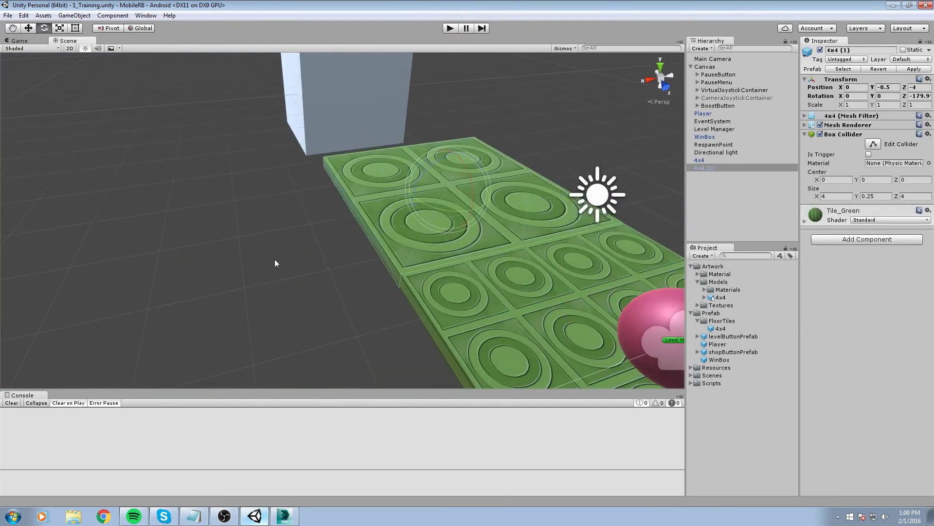
middle_drag(275, 259, 404, 276)
- Switch to 3ds Max and save the 4x4 tile scene under the new file name curvedTile in the Models folder
click(280, 522)
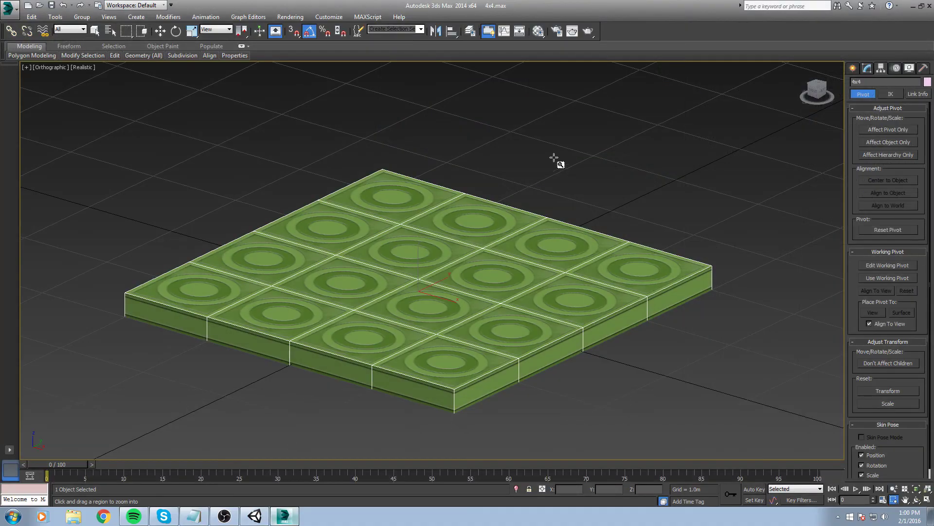
click(255, 515)
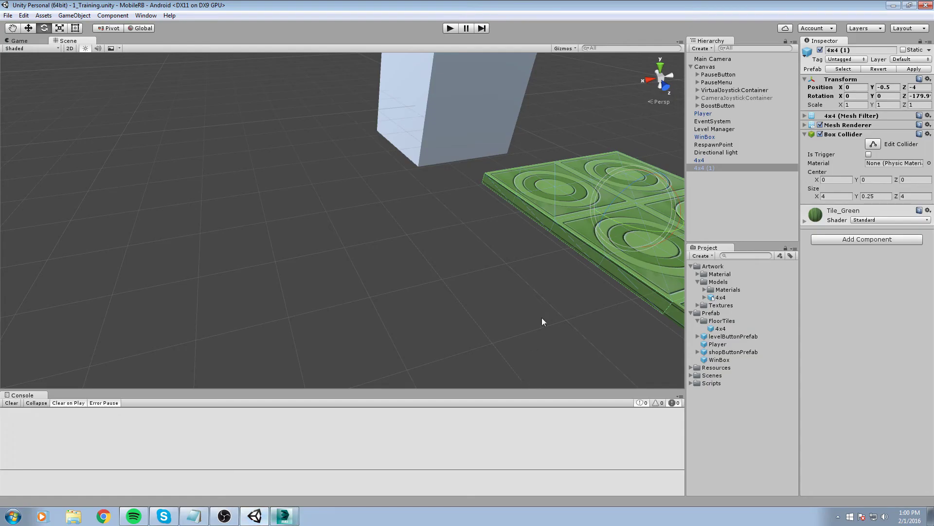
click(283, 517)
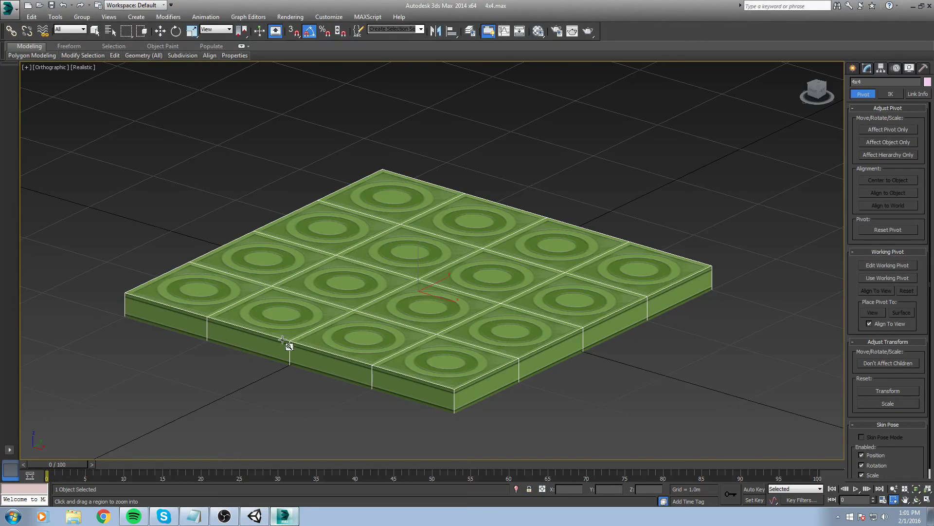
key(w)
click(267, 171)
middle_drag(239, 163, 286, 200)
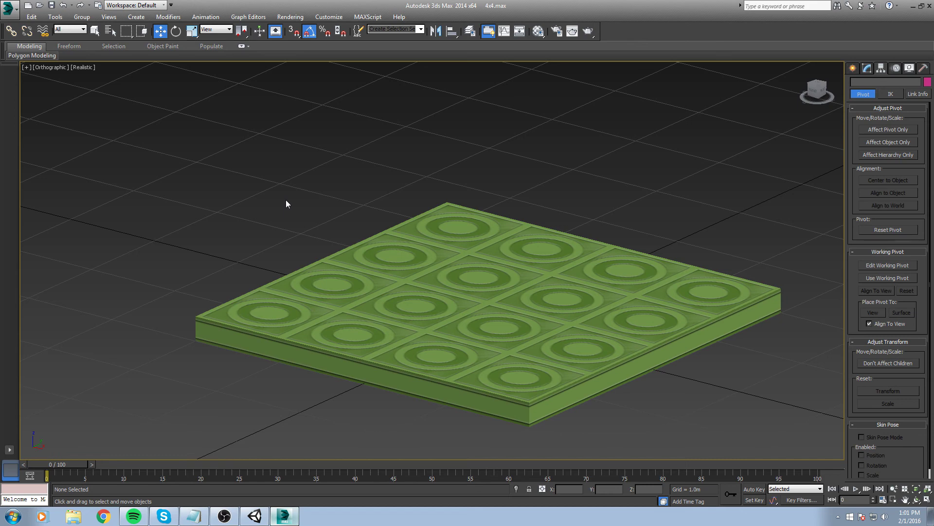
scroll(334, 195, down, 5)
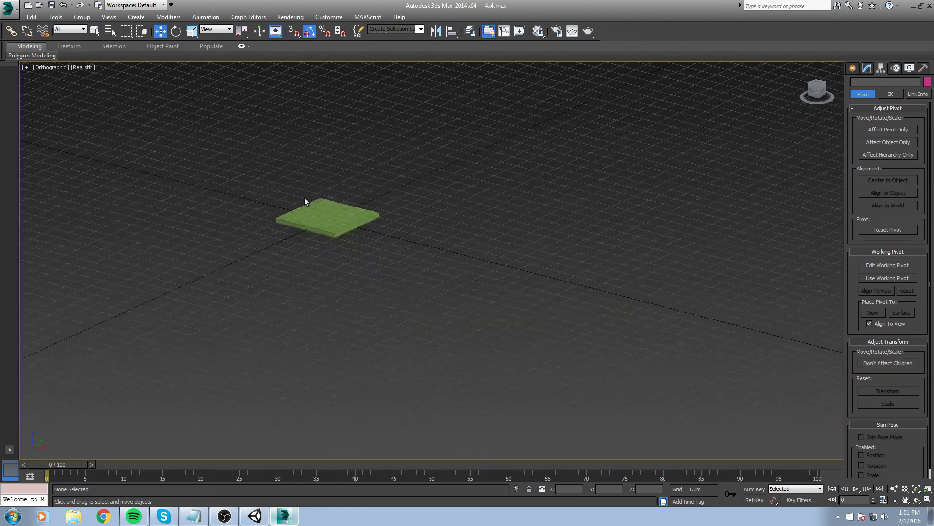
scroll(308, 202, up, 4)
click(9, 8)
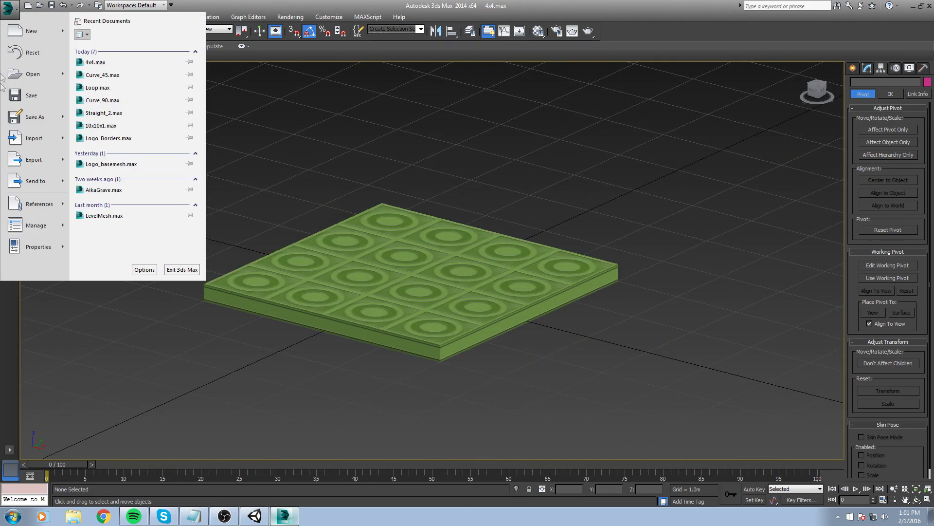
click(48, 115)
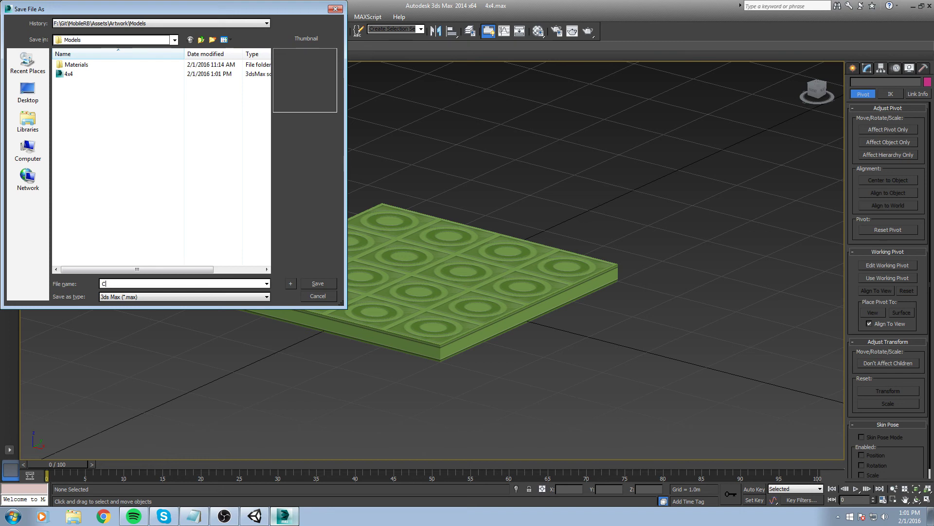
text(Tile)
key(Return)
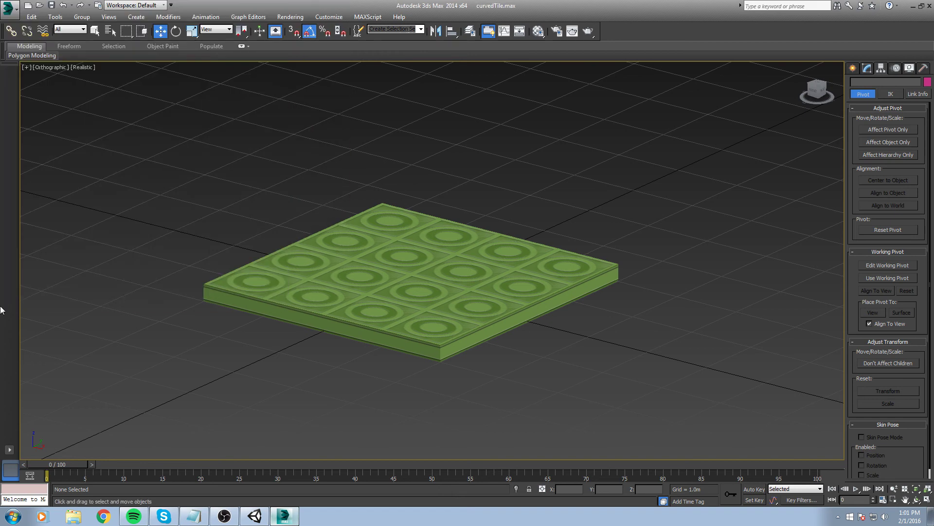
- Rename the tile object to CurvedTile
middle_drag(498, 212, 522, 222)
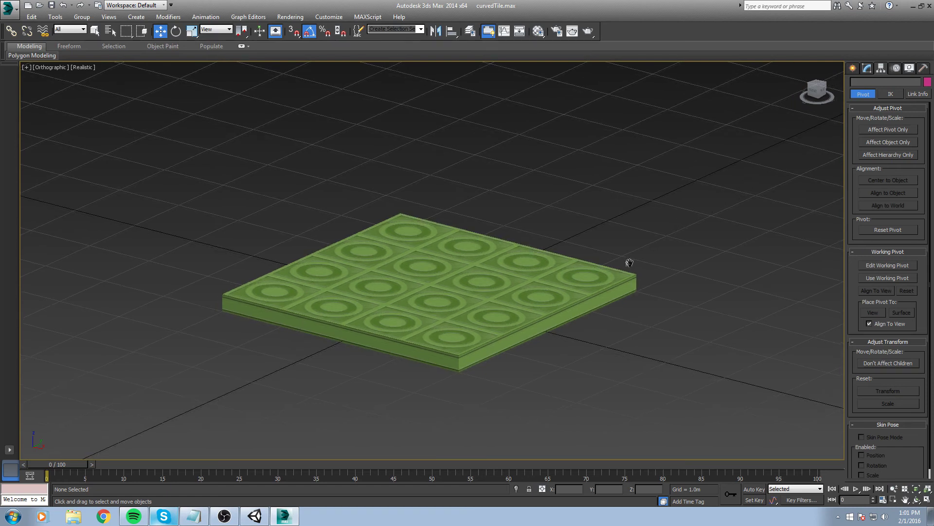
click(445, 246)
click(864, 71)
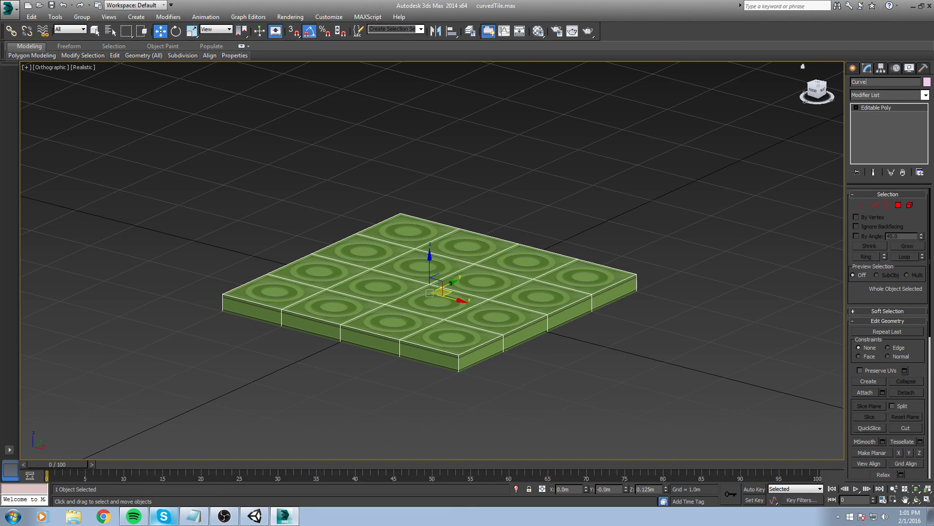
text(dTile)
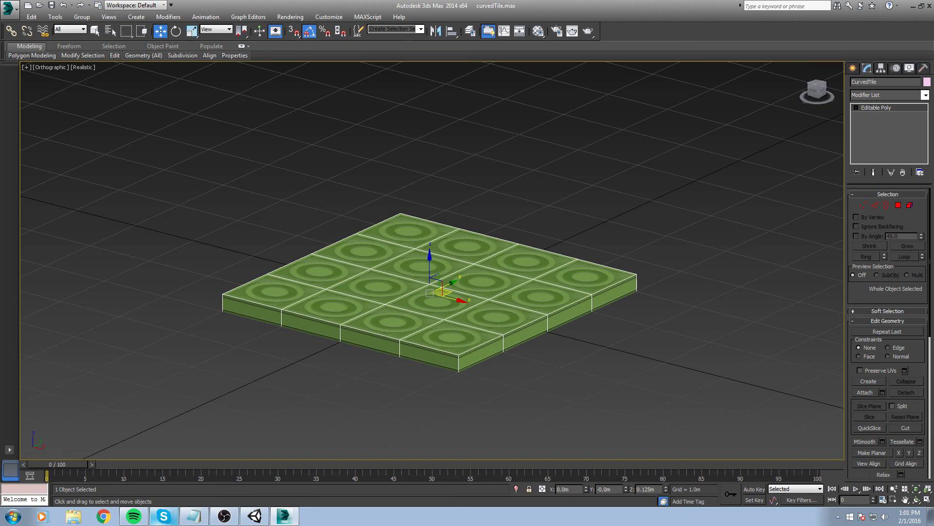
- In edge mode, select the four top edges along one outer side of the tile and expand the selection to their edge rings
middle_drag(470, 207, 492, 244)
key(2)
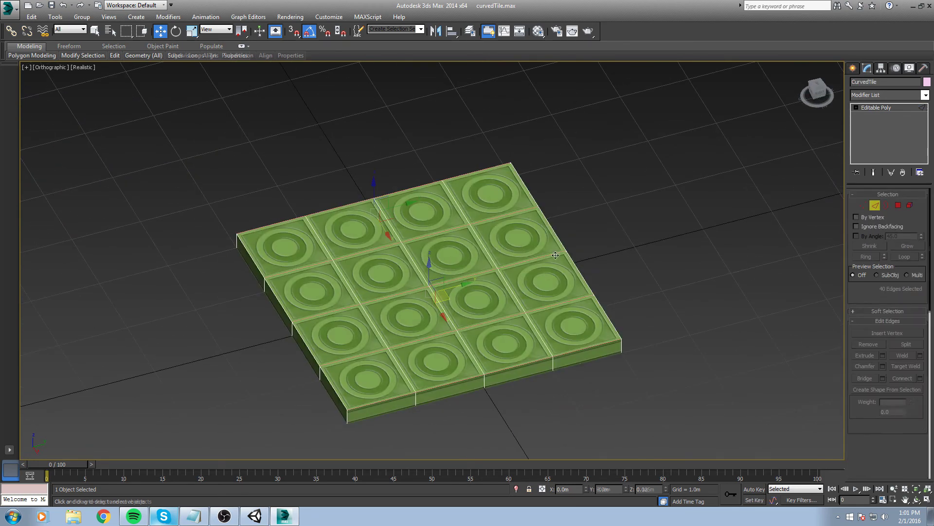
alt+middle_drag(650, 213, 612, 223)
click(451, 191)
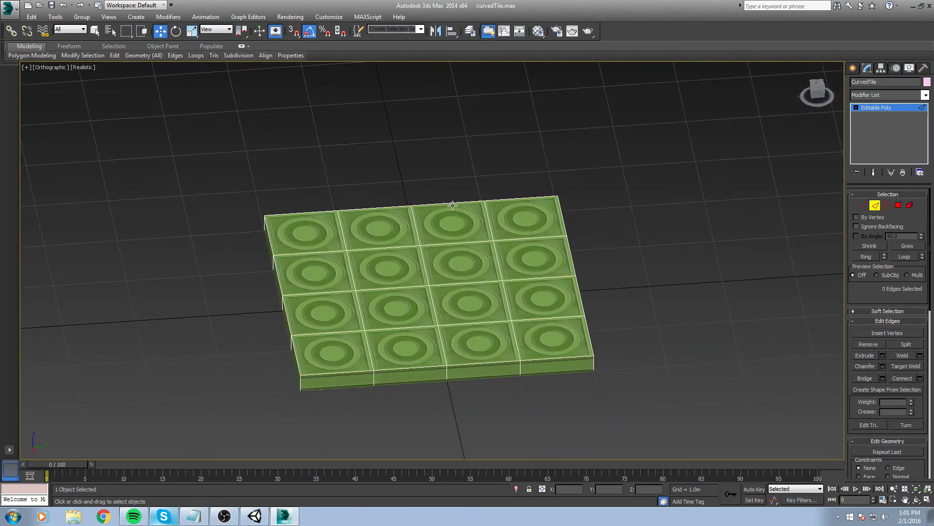
scroll(452, 205, up, 4)
click(156, 231)
ctrl+click(298, 220)
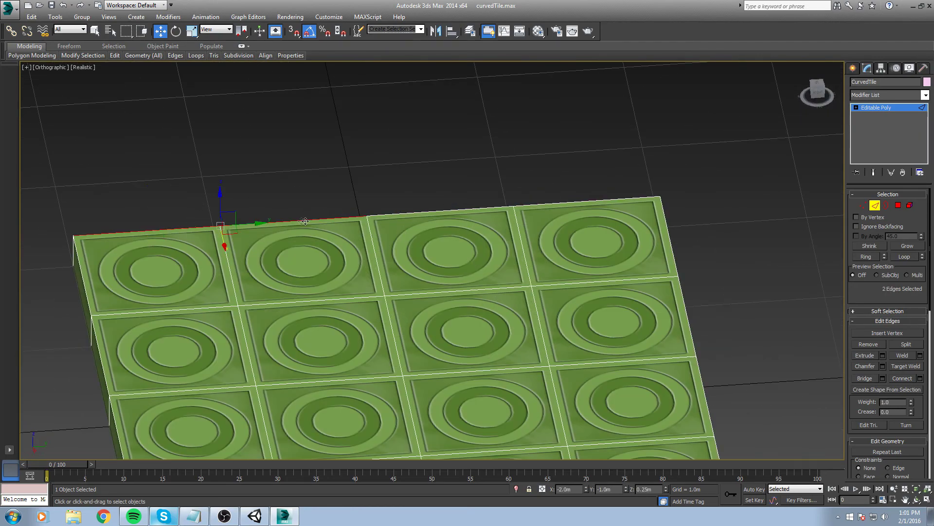
ctrl+click(421, 212)
ctrl+click(602, 201)
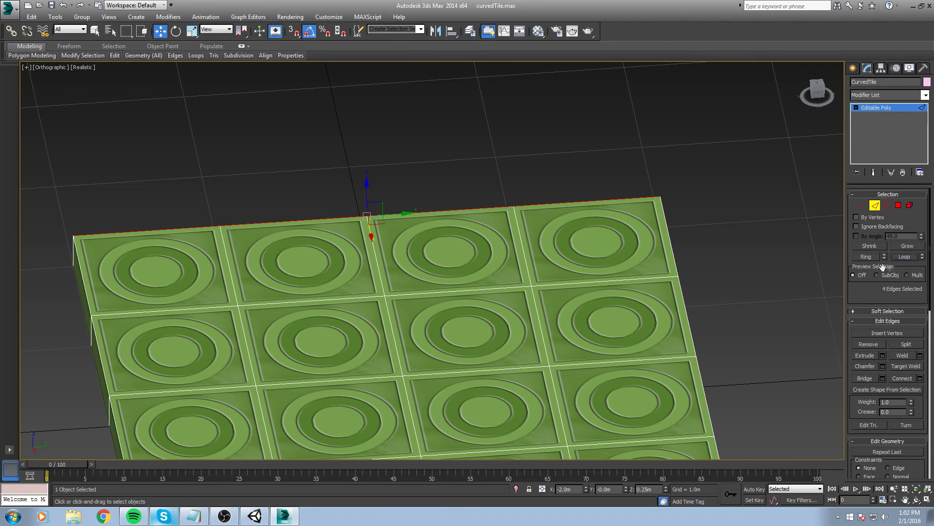
click(866, 256)
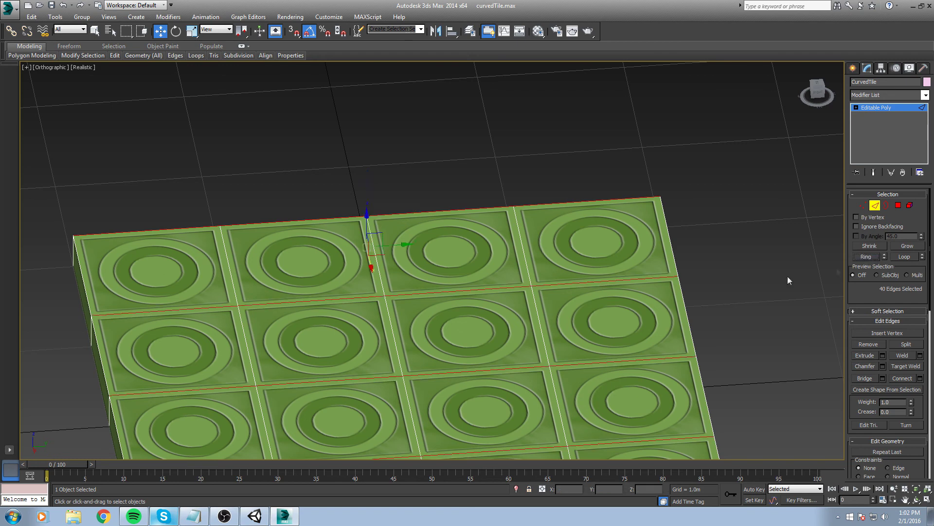
scroll(474, 254, down, 5)
alt+middle_drag(491, 294, 782, 358)
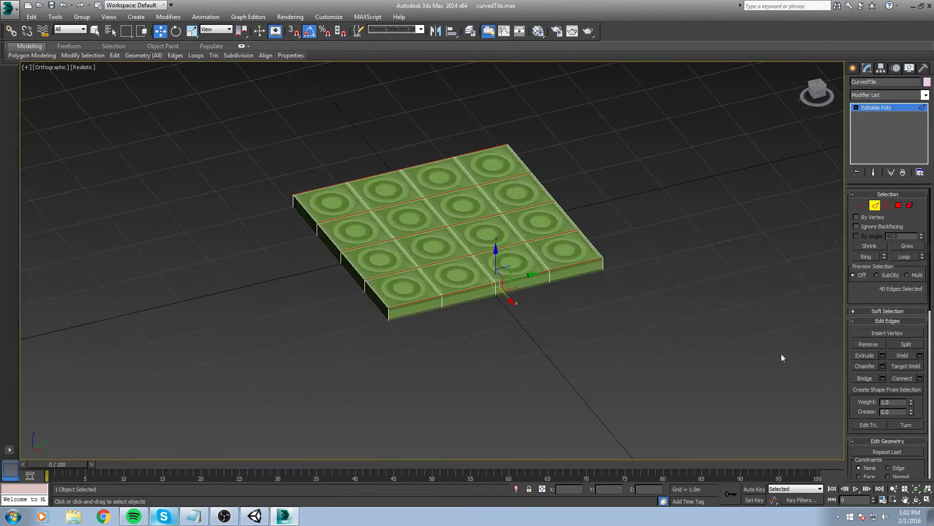
- Connect the selected edges to run a new edge loop through the middle of each row of squares, and leave edge mode
click(905, 379)
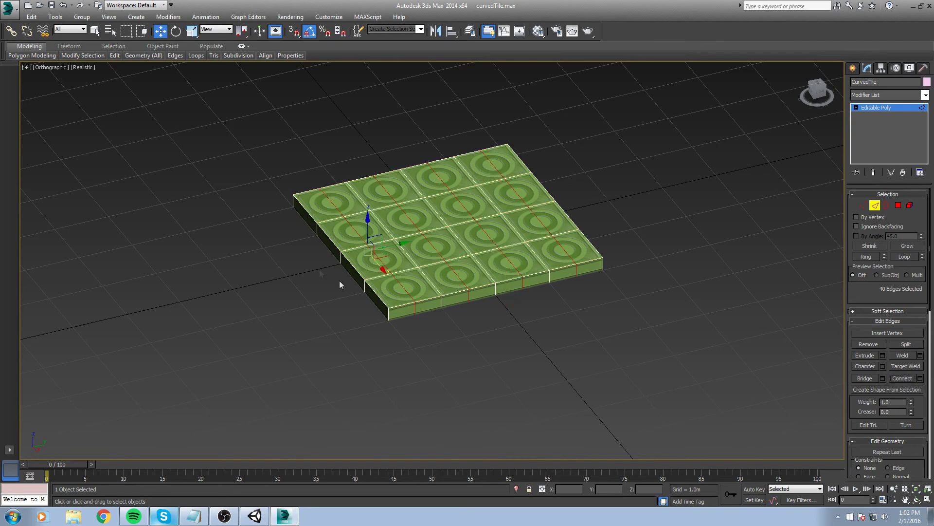
alt+middle_drag(417, 299, 561, 301)
key(2)
- Apply an FFD 4x4x4 modifier to the tile and enable editing of its control points
click(900, 95)
scroll(876, 302, down, 1)
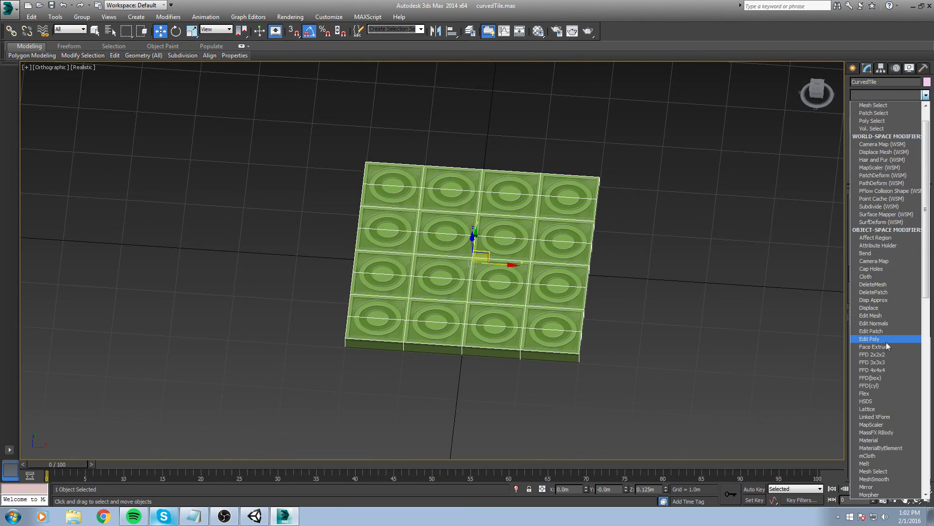
click(881, 371)
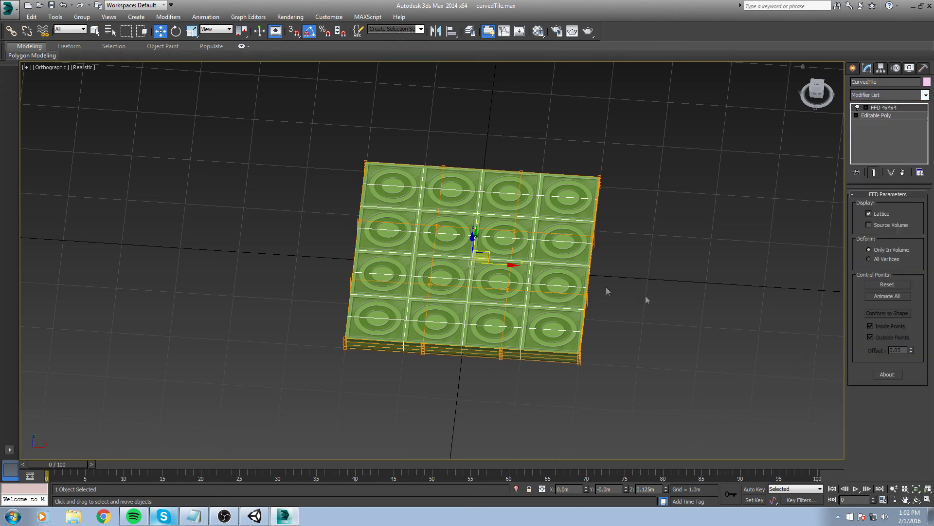
mouse_move(601, 287)
alt+middle_down()
mouse_move(602, 247)
mouse_move(605, 299)
alt+middle_up()
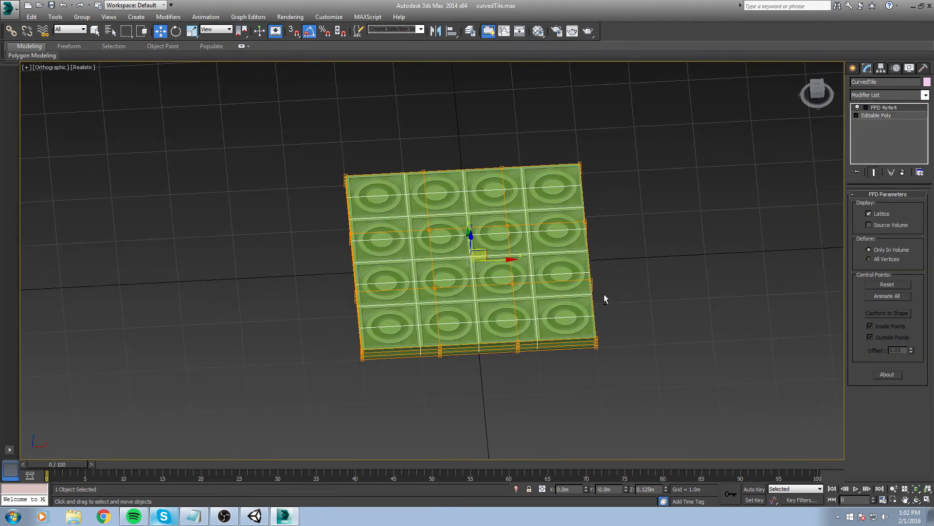
click(883, 107)
alt+middle_drag(675, 211, 588, 272)
scroll(579, 275, up, 4)
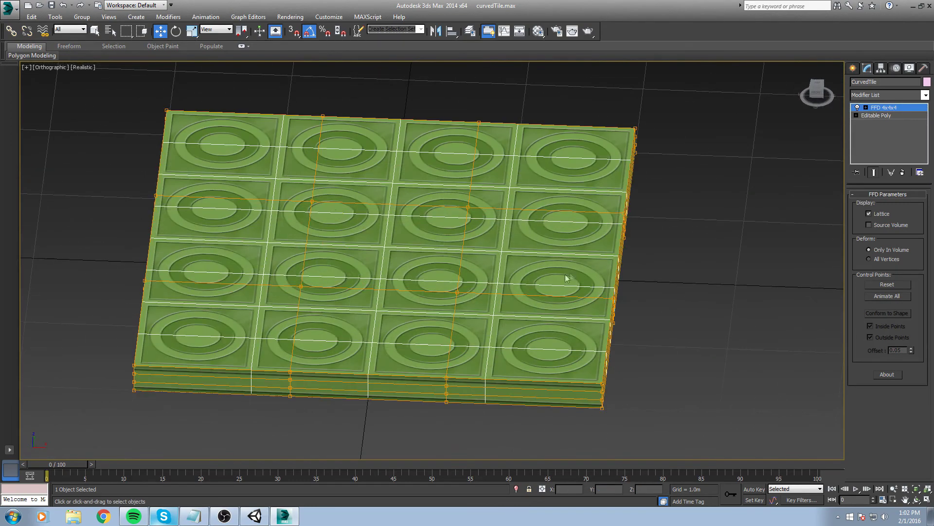
- Try moving the lattice control points at one corner of the tile, and undo the move
drag(120, 82, 175, 121)
scroll(175, 120, up, 2)
middle_drag(175, 121, 248, 183)
drag(143, 141, 336, 35)
middle_drag(378, 208, 481, 267)
scroll(364, 267, down, 4)
key(ctrl+z)
- Try bending the tile by raising the control points along its X -2 m edge to about 2.4 m, and inspect the bend
alt+middle_drag(150, 200, 228, 204)
drag(227, 205, 269, 365)
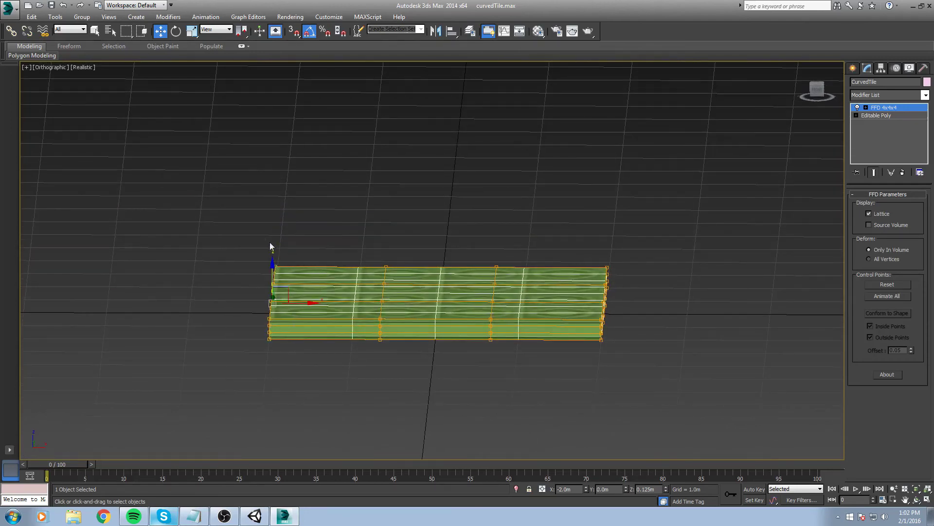
drag(270, 268, 343, 77)
alt+middle_drag(343, 78, 490, 223)
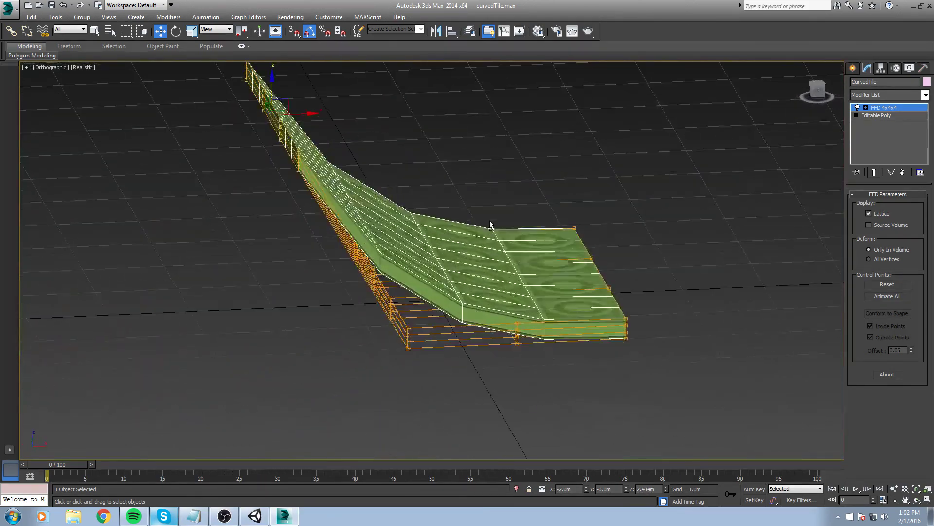
mouse_move(399, 219)
alt+middle_down()
mouse_move(396, 208)
mouse_move(390, 219)
alt+middle_up()
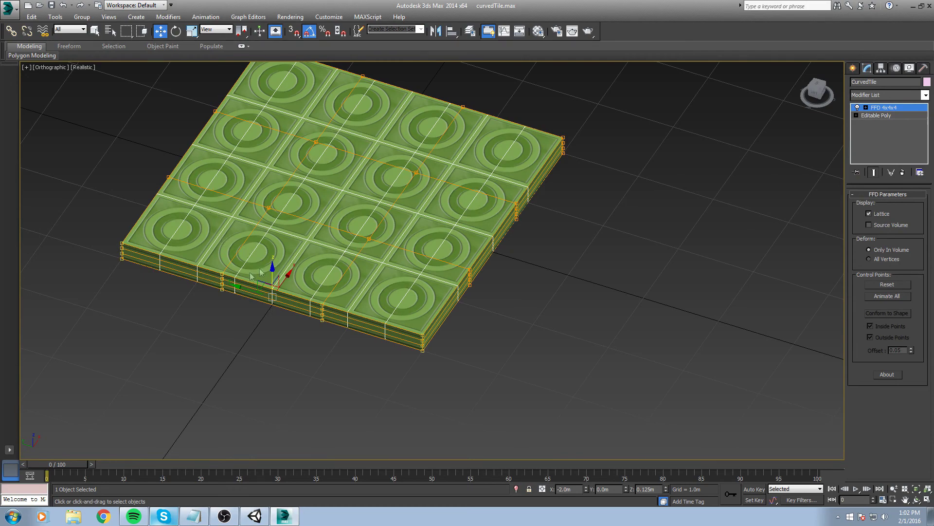
alt+middle_drag(239, 314, 330, 237)
drag(271, 262, 244, 130)
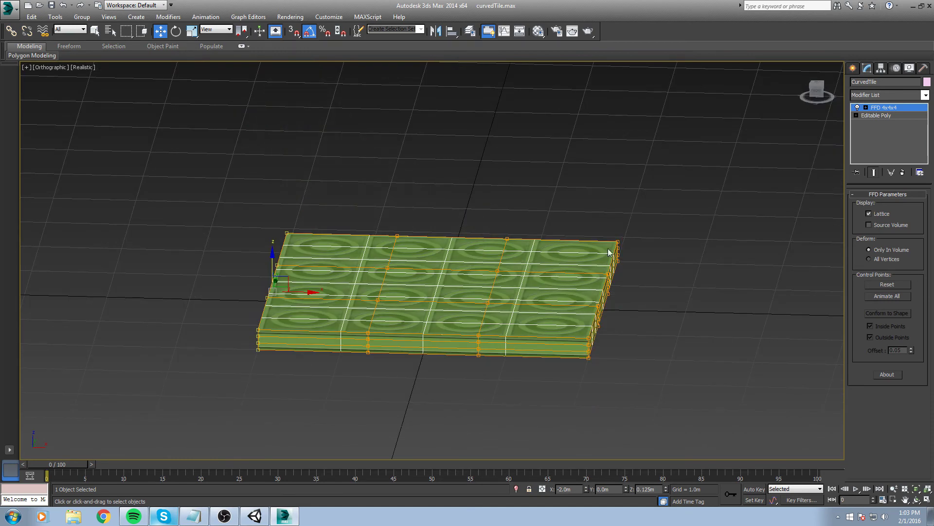
- Try raising another row of lattice control points, inspect the bend from several angles, and undo it
alt+middle_drag(609, 249, 448, 130)
drag(432, 115, 397, 223)
drag(400, 173, 400, 69)
alt+middle_drag(401, 69, 443, 259)
alt+middle_drag(309, 255, 463, 248)
key(ctrl+z)
- Raise the inner row of control points at Y -0.667 m to a Z height of 1 m
middle_drag(264, 191, 325, 177)
drag(315, 164, 382, 361)
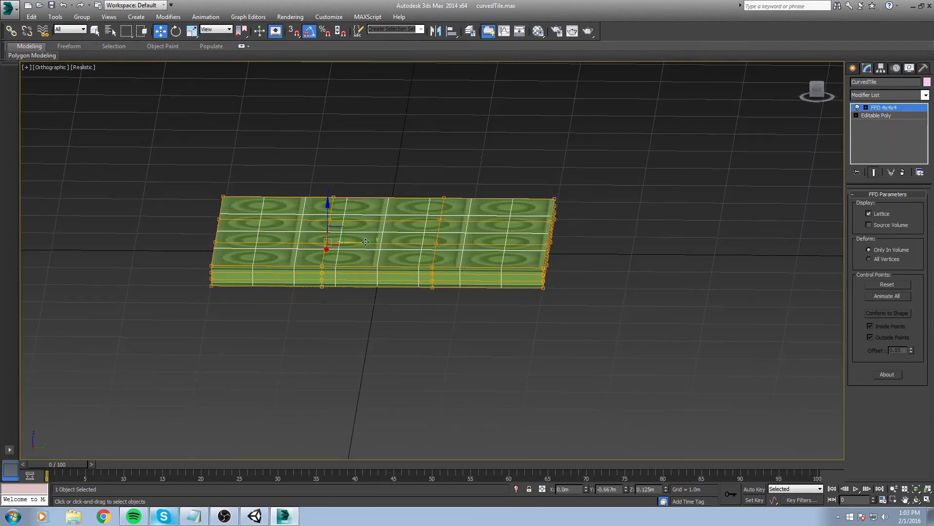
drag(348, 231, 368, 328)
middle_drag(355, 274, 360, 260)
drag(333, 197, 412, 341)
drag(389, 300, 361, 101)
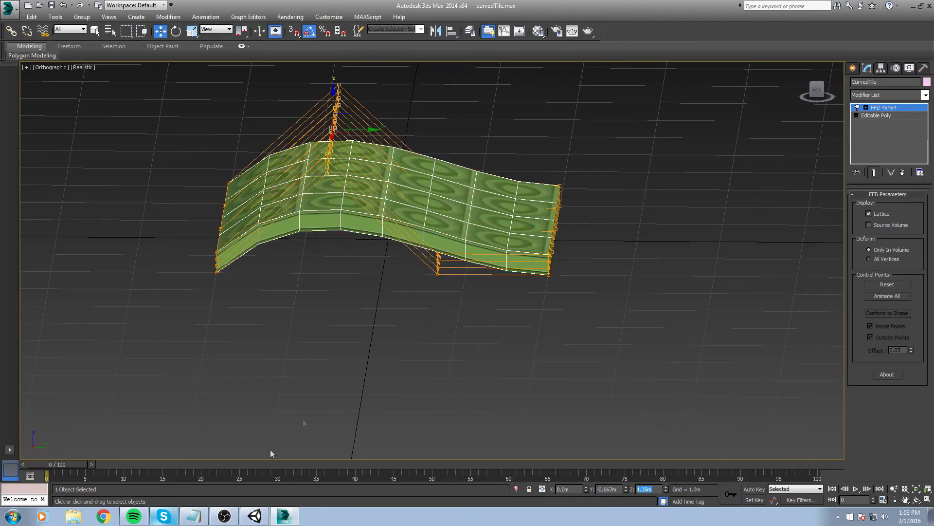
text(1)
key(Return)
- Lower the inner row of control points at Y 0.667 m to Z -1 m, giving the tile an S-shaped wave
middle_drag(399, 223, 485, 275)
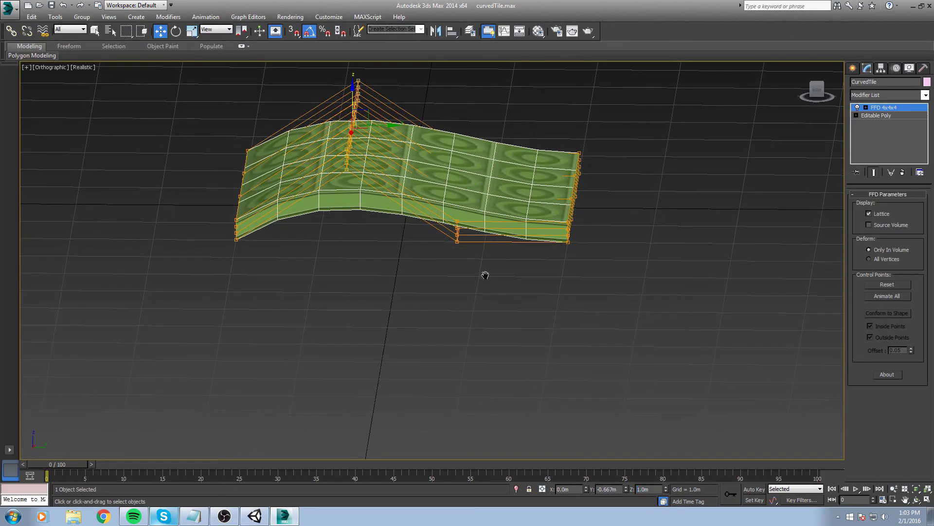
drag(434, 281, 435, 281)
mouse_move(436, 281)
alt+middle_down()
mouse_move(451, 275)
mouse_move(448, 282)
alt+middle_up()
drag(477, 266, 477, 267)
alt+middle_drag(477, 267, 488, 292)
key(g)
scroll(480, 309, up, 3)
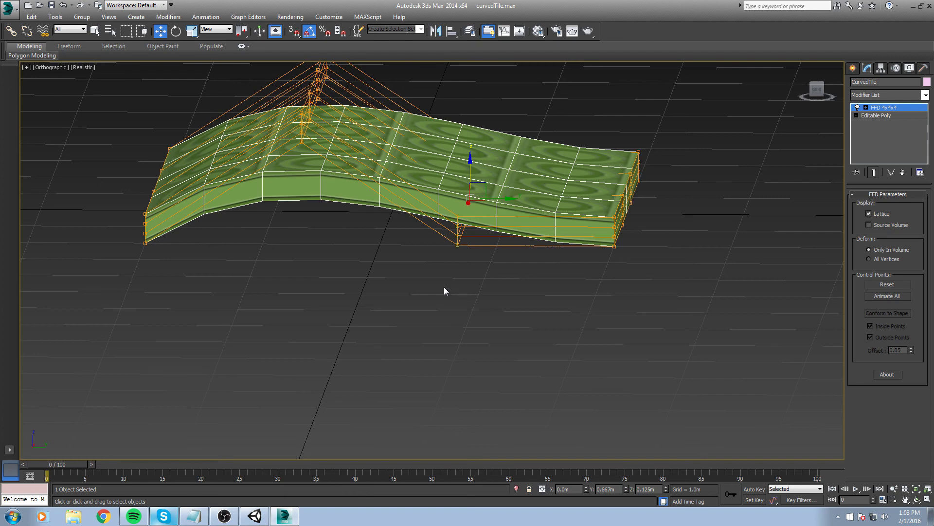
alt+middle_drag(444, 290, 475, 251)
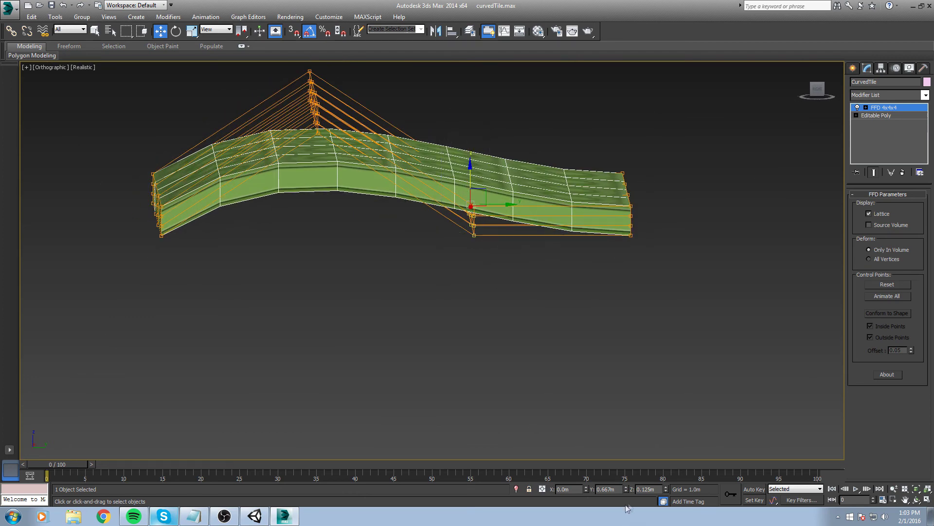
double_click(647, 489)
text(-1)
key(Return)
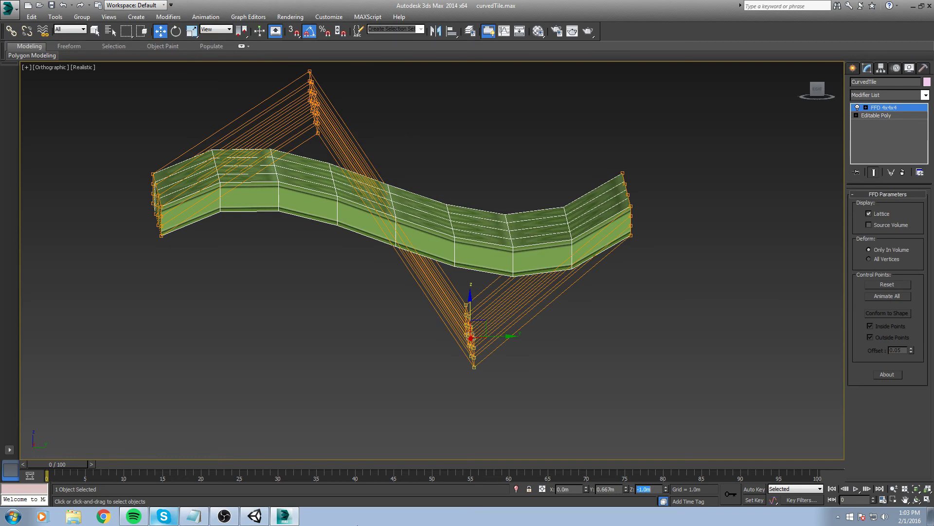
alt+middle_drag(627, 358, 542, 265)
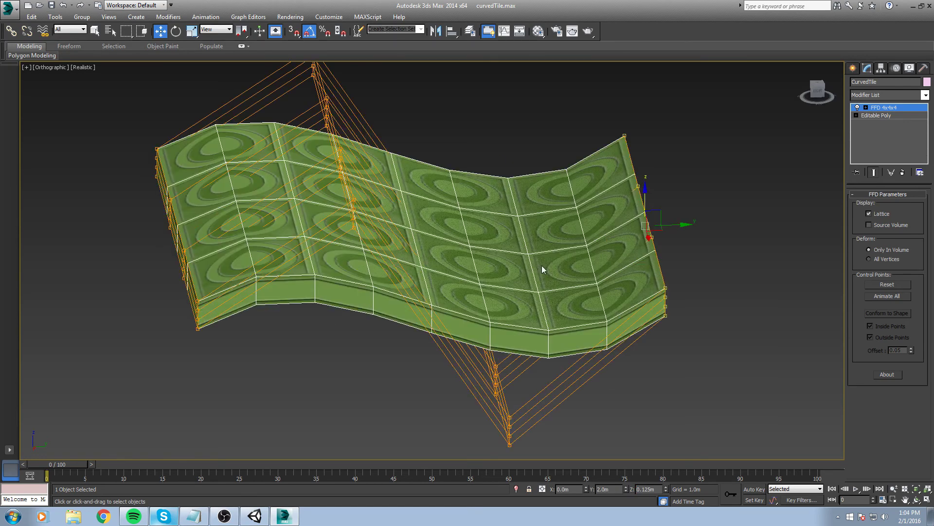
alt+middle_drag(516, 146, 518, 151)
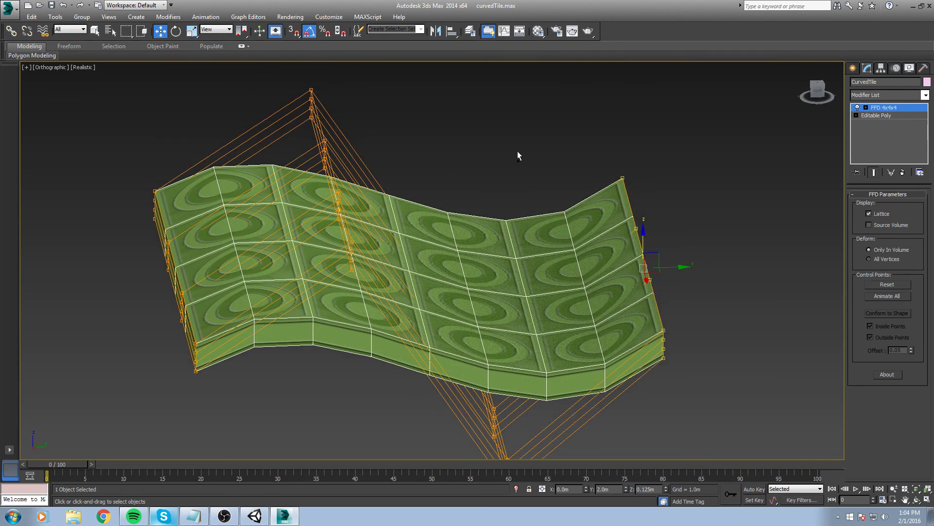
- Switch to Unity and place the curvedTile model in the scene beside the floor tiles
click(253, 518)
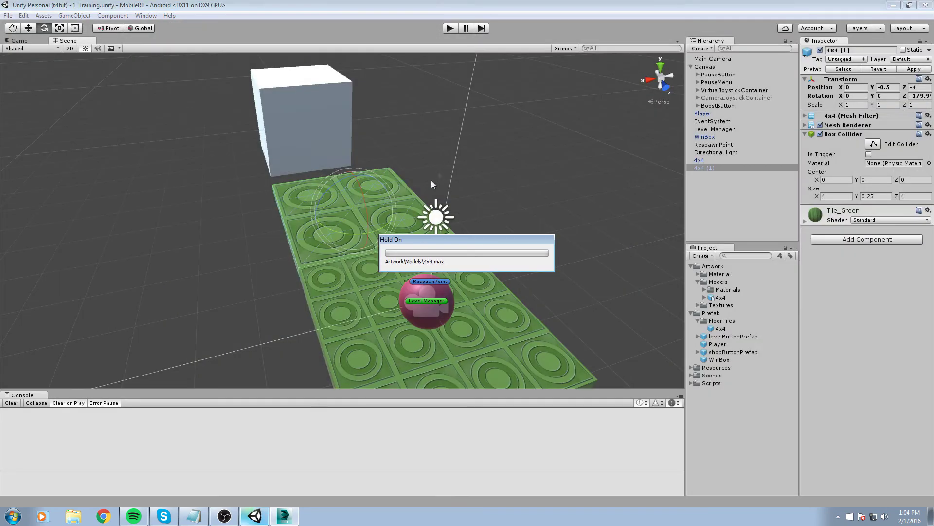
middle_drag(428, 170, 506, 163)
click(731, 305)
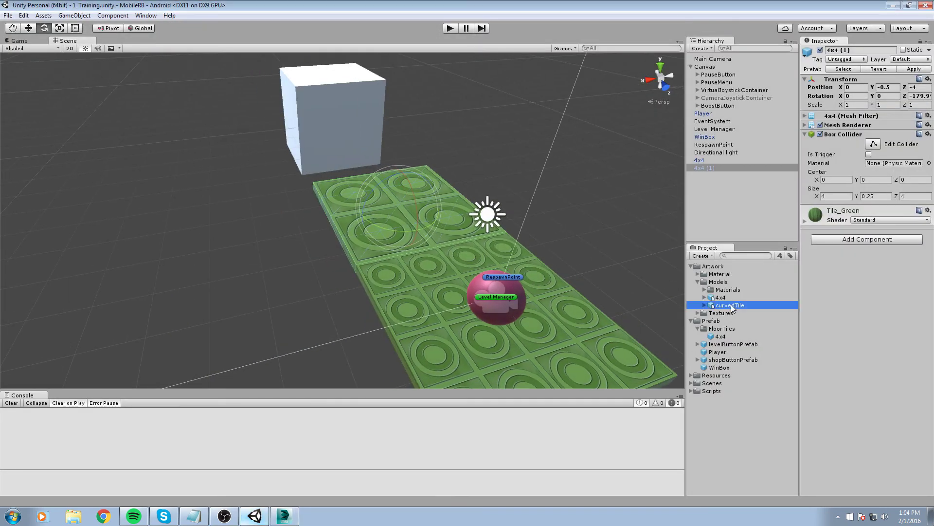
drag(730, 307, 237, 247)
middle_drag(237, 247, 314, 204)
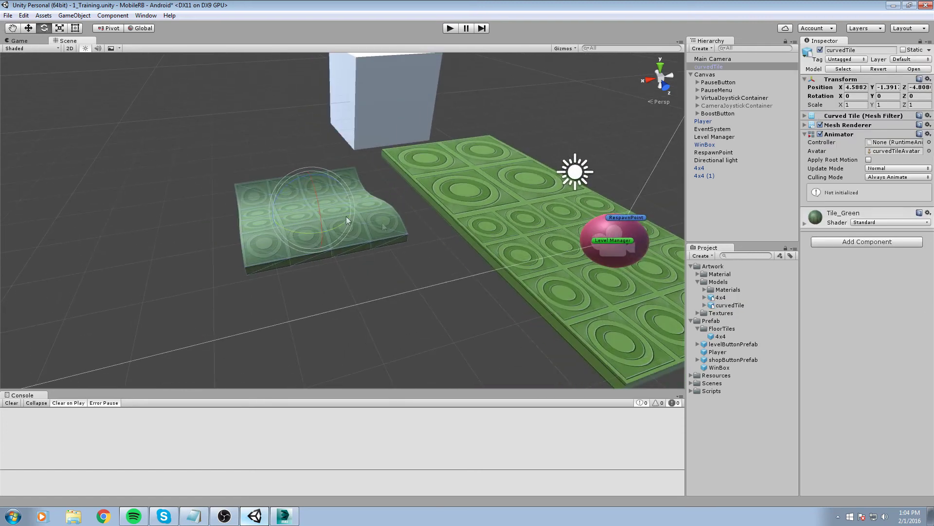
- Create a curvedTile prefab in the FloorTiles folder from the curved tile in the scene
drag(714, 65, 736, 331)
alt+drag(356, 277, 601, 305)
middle_drag(600, 304, 548, 253)
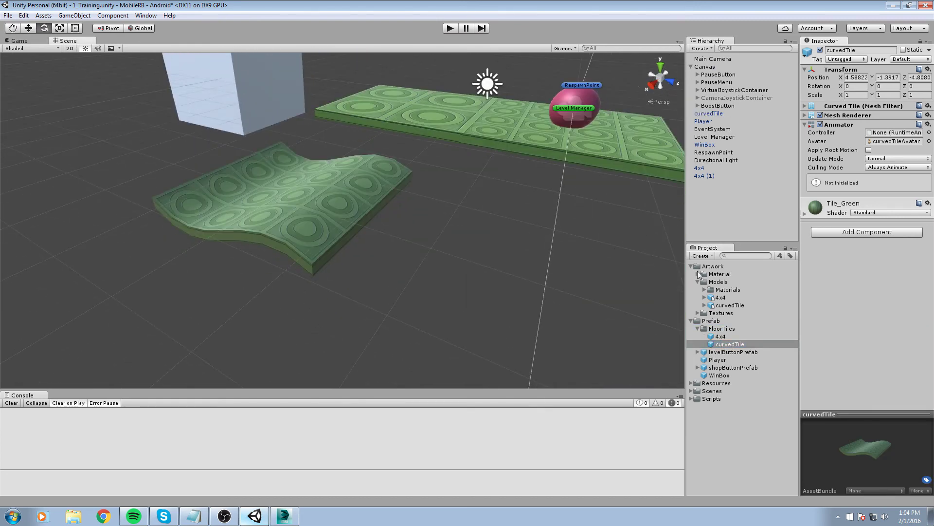
- Apply the Tile_Green material from the Artwork Material folder to the curved tile and select the tile
click(700, 272)
click(699, 274)
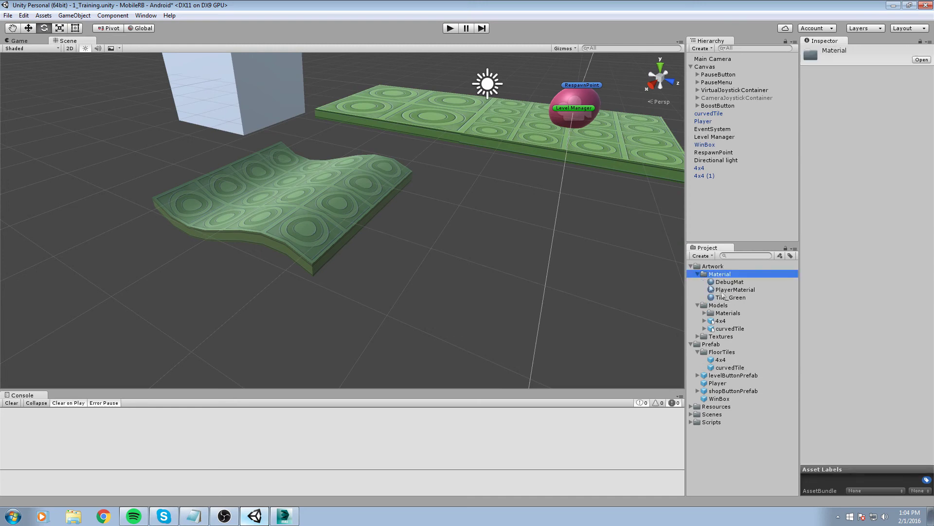
click(725, 301)
drag(724, 301, 328, 214)
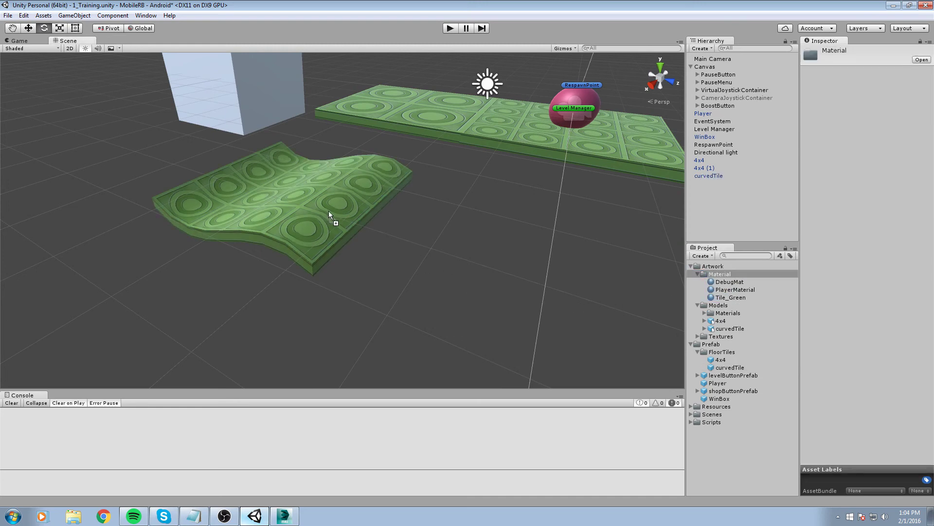
click(369, 198)
- Move the curved tile up to the end of the flat tile strip, at about X -0.41, Y -0.39, Z -7.81
middle_drag(369, 198, 426, 299)
alt+drag(425, 299, 460, 278)
middle_drag(460, 278, 481, 267)
alt+drag(480, 267, 508, 302)
key(w)
drag(414, 255, 402, 208)
drag(395, 252, 373, 167)
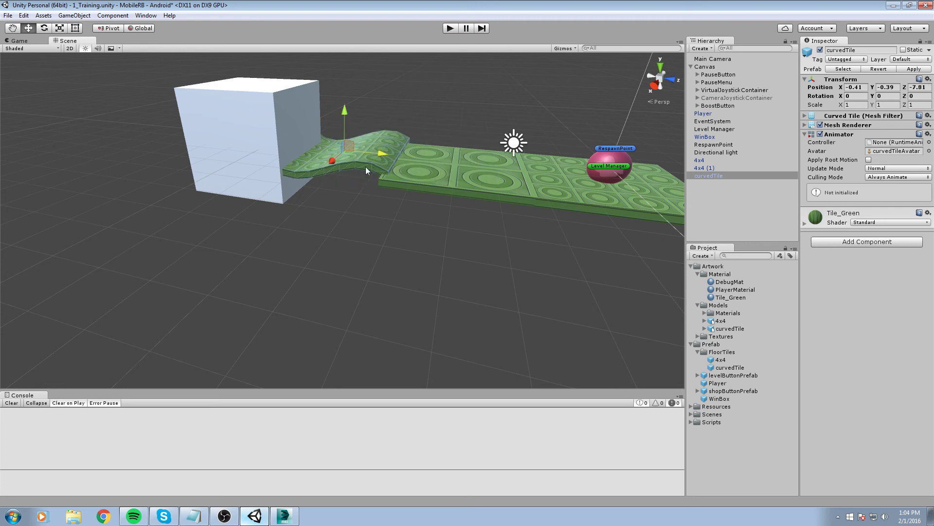
- Set the curved tile's position to 0 on X, Y and Z
click(855, 88)
text(0)
key(Tab)
text(0)
key(Tab)
text(0)
- Move the curved tile with snapping along Z to position 4, just beyond the flat tiles
middle_drag(564, 115, 419, 121)
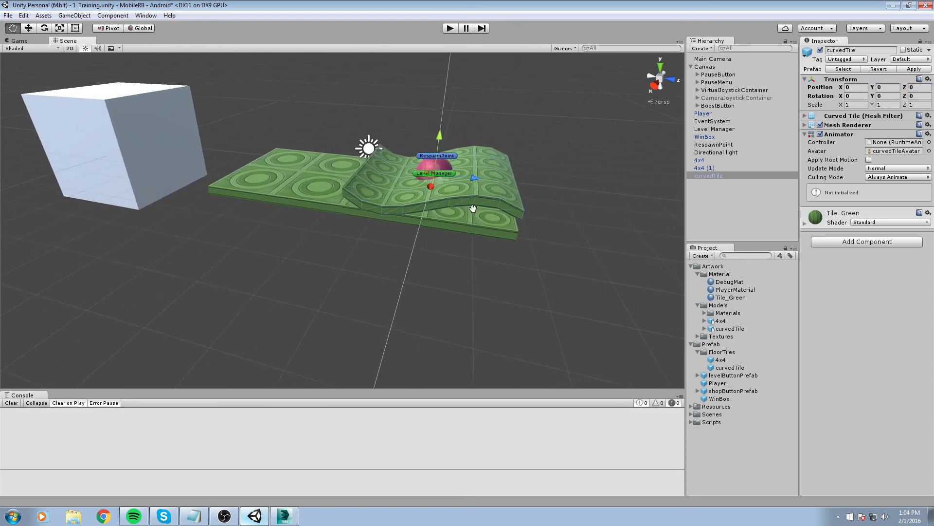
ctrl+drag(471, 181, 622, 181)
alt+drag(564, 194, 477, 175)
scroll(458, 209, up, 3)
middle_drag(458, 213, 400, 235)
ctrl+drag(451, 237, 425, 258)
- Lower the curved tile to about Y -0.49 to line its edge up with the flat tile's surface
middle_drag(259, 272, 341, 223)
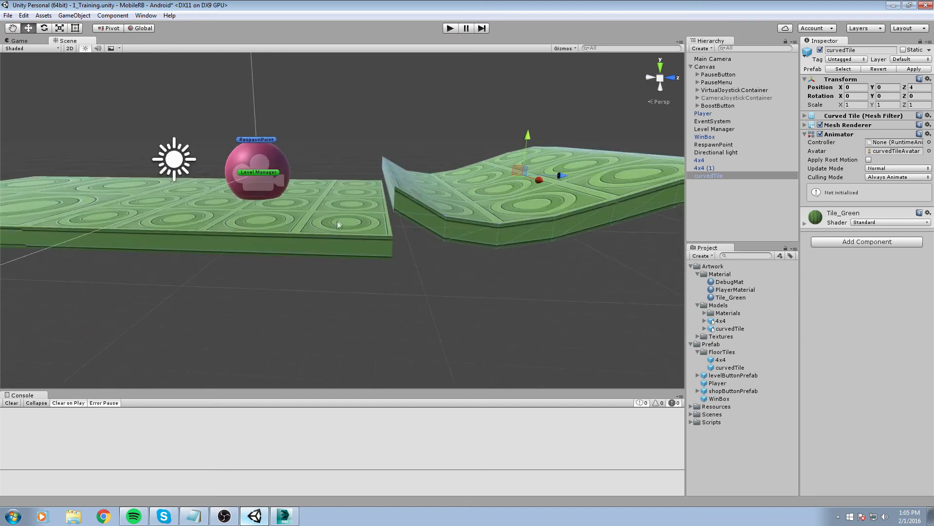
scroll(440, 210, up, 5)
middle_drag(443, 209, 415, 197)
drag(575, 107, 568, 149)
scroll(568, 150, down, 7)
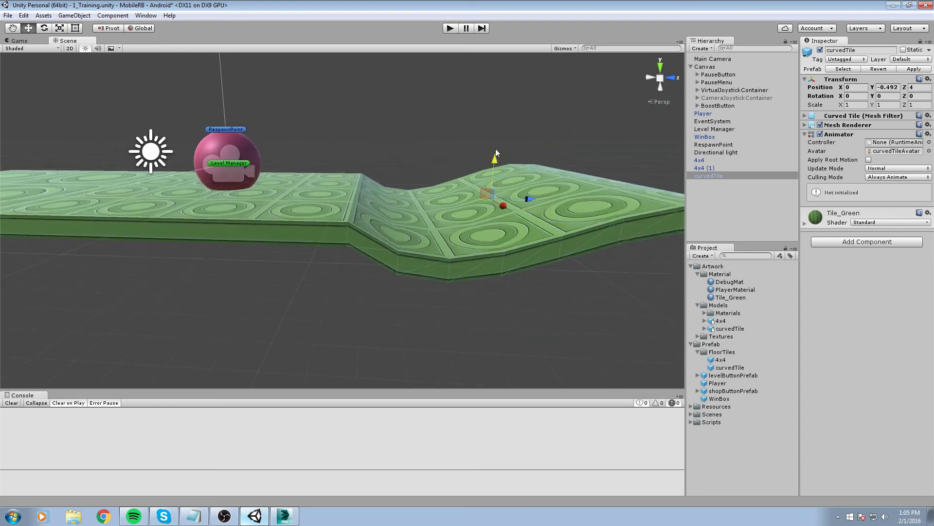
- Duplicate the flat 4x4 tile and slide the copy along Z to about 8, against the curved tile's far edge
middle_drag(495, 153, 420, 196)
scroll(419, 195, down, 3)
click(199, 243)
key(ctrl+d)
drag(225, 217, 647, 248)
middle_drag(617, 244, 483, 135)
middle_drag(431, 155, 409, 173)
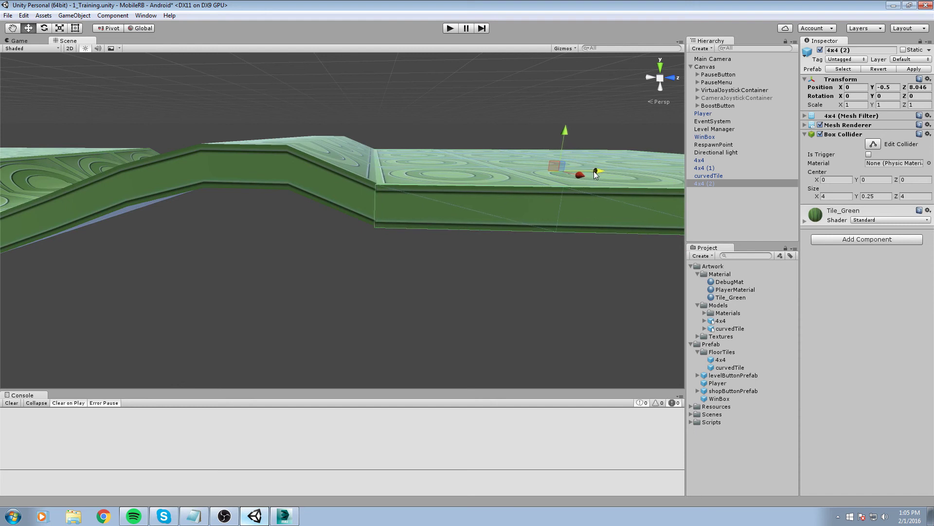
- Select the curved tile, fine-tune its height to Y -0.502, and check the seams with both flat tiles
click(325, 191)
mouse_move(325, 192)
middle_down()
mouse_move(426, 175)
mouse_move(343, 194)
middle_up()
drag(242, 129, 349, 193)
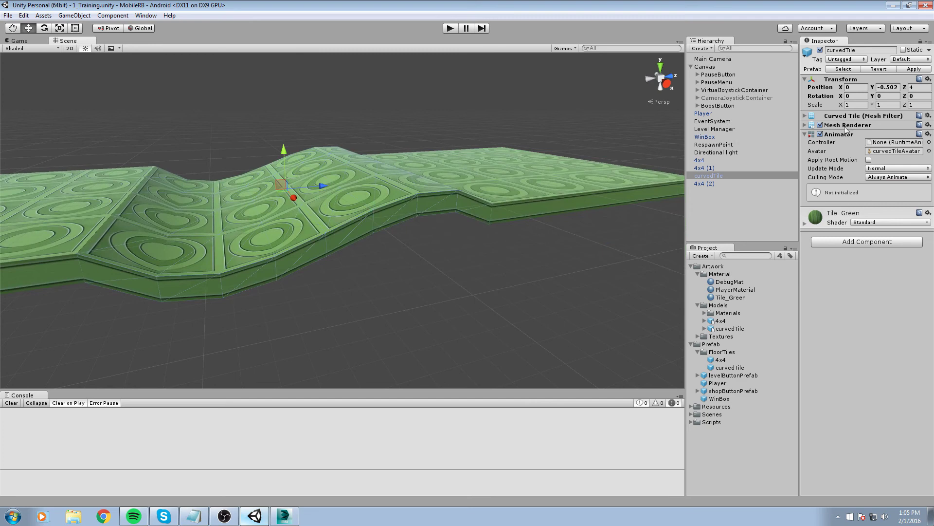
- Select the copied flat tile, play-test the scene to check how the ball behaves on the curved tile, and stop playing
click(550, 194)
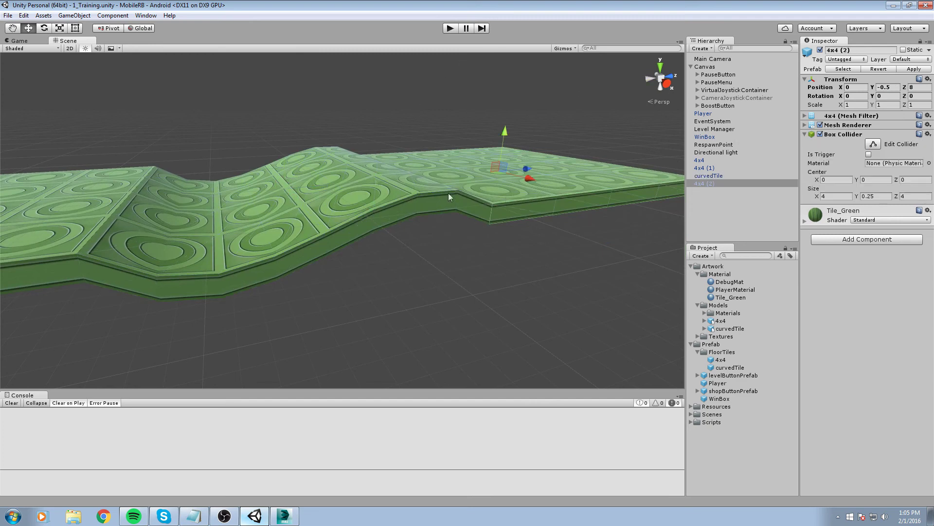
click(448, 29)
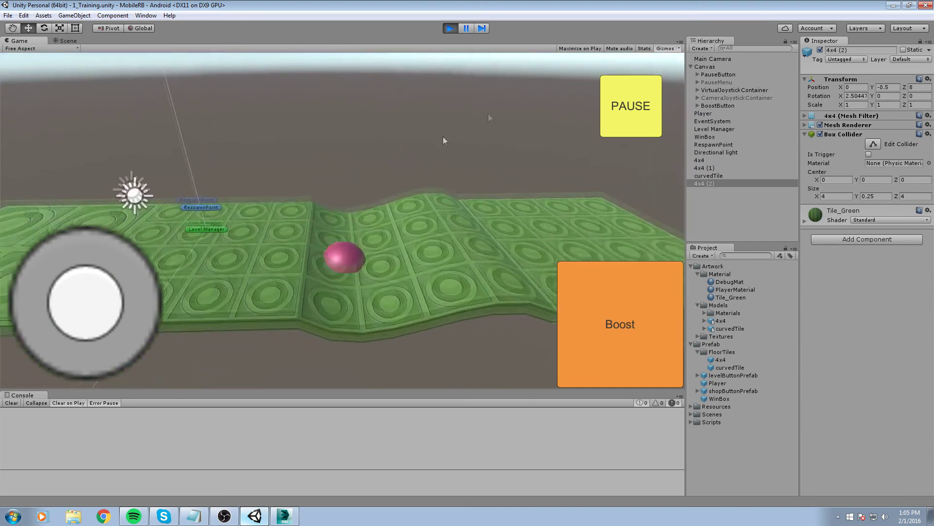
click(450, 28)
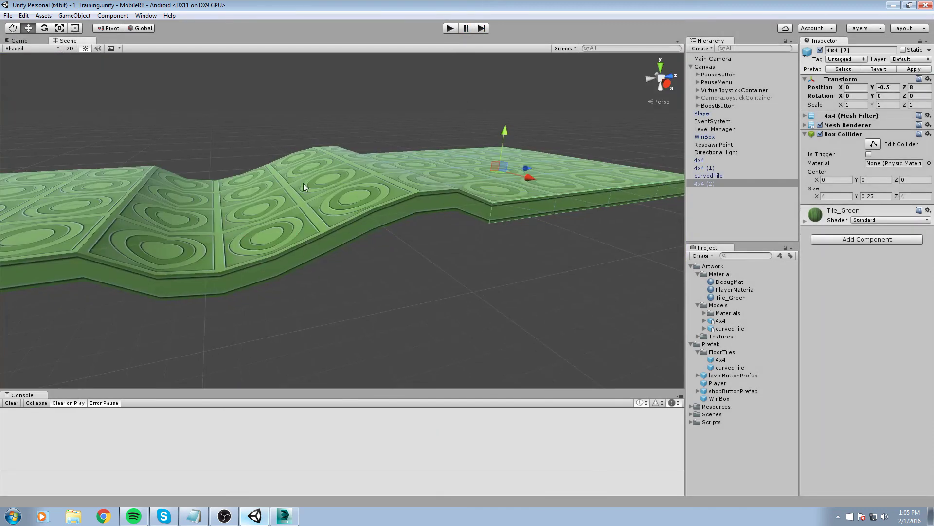
- Remove the Animator component from the curved tile
click(303, 183)
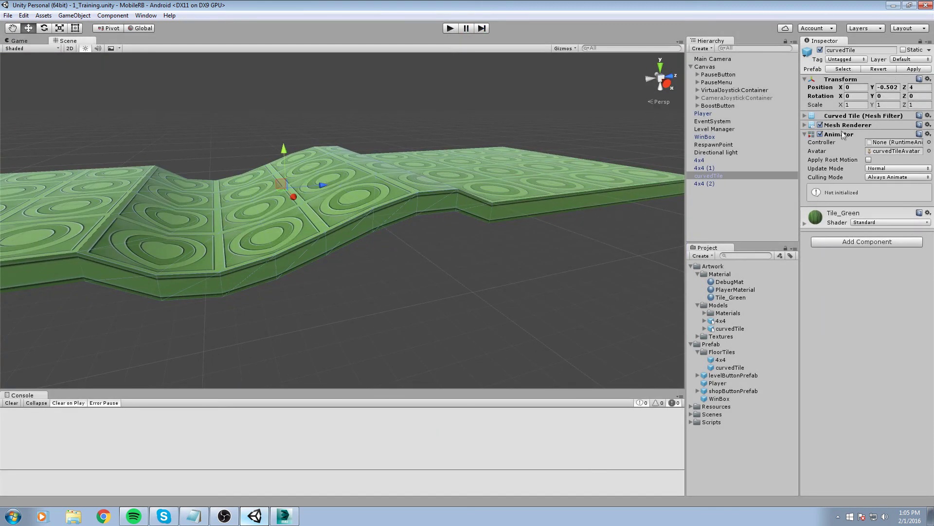
right_click(841, 137)
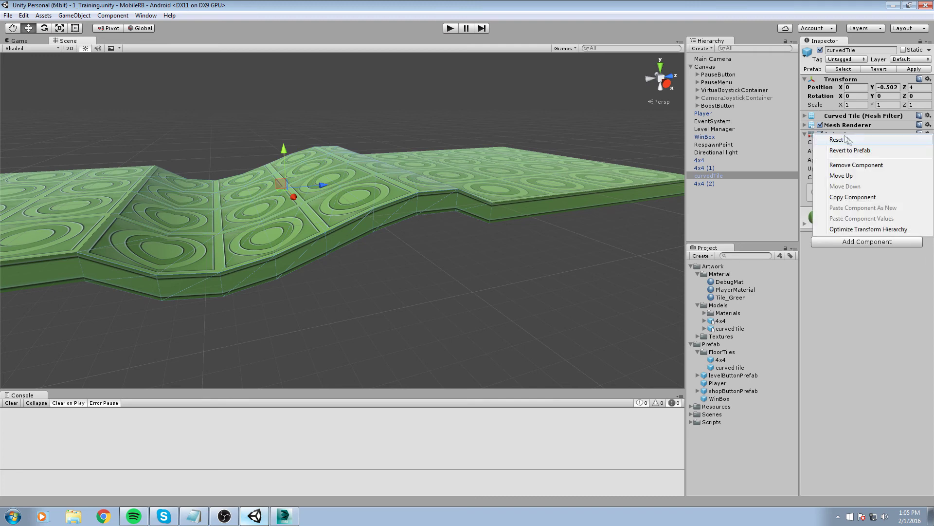
click(859, 167)
- Add a Box Collider to the curved tile, check its bounds, and play-test how the ball rests on it
click(855, 168)
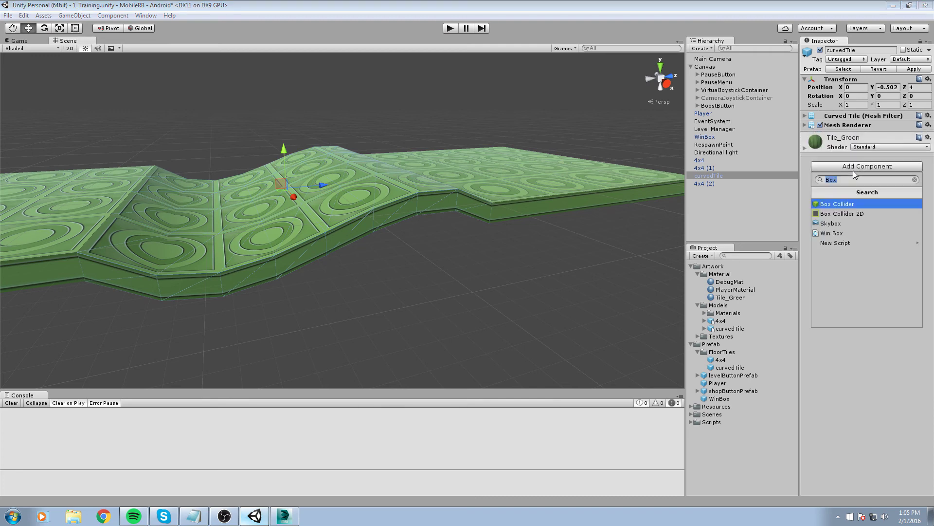
key(Return)
right_drag(408, 215, 407, 235)
scroll(389, 226, up, 3)
middle_drag(362, 211, 375, 201)
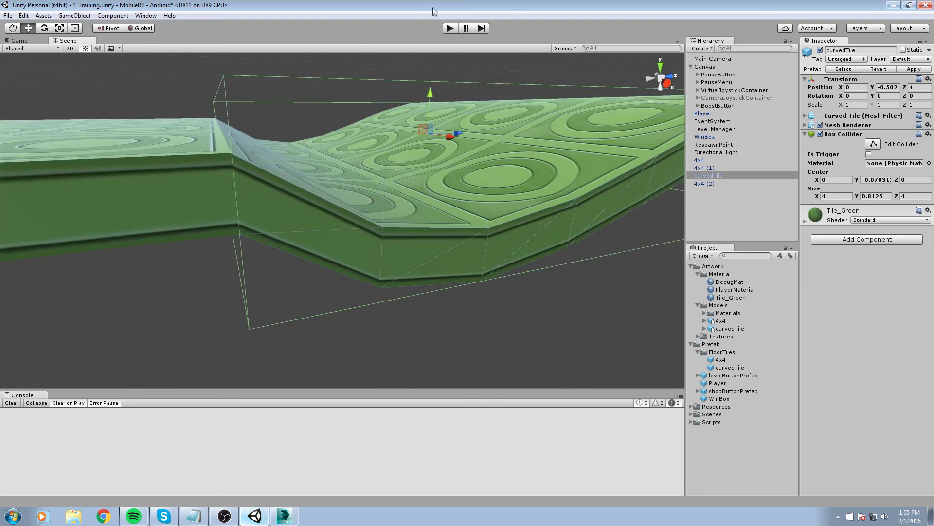
click(450, 30)
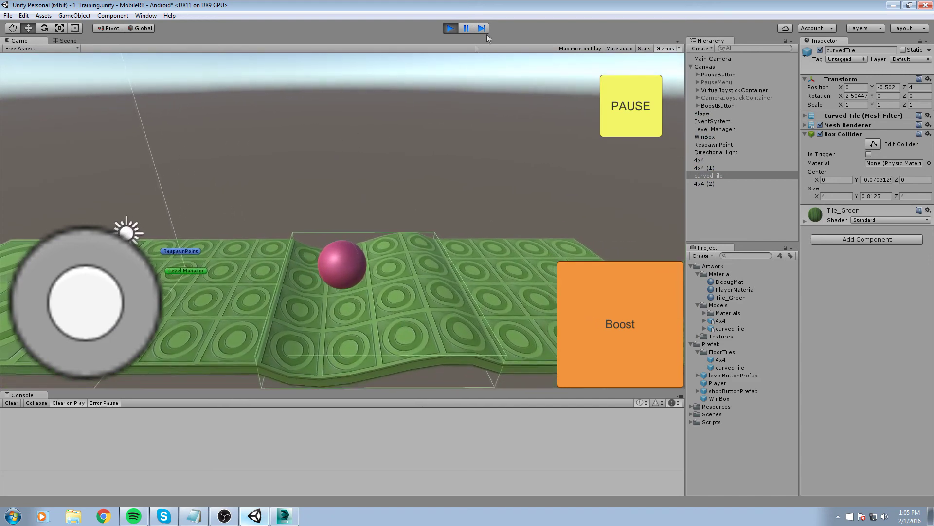
click(450, 28)
- Remove the Box Collider from the curved tile and add a Mesh Collider in its place
right_click(844, 137)
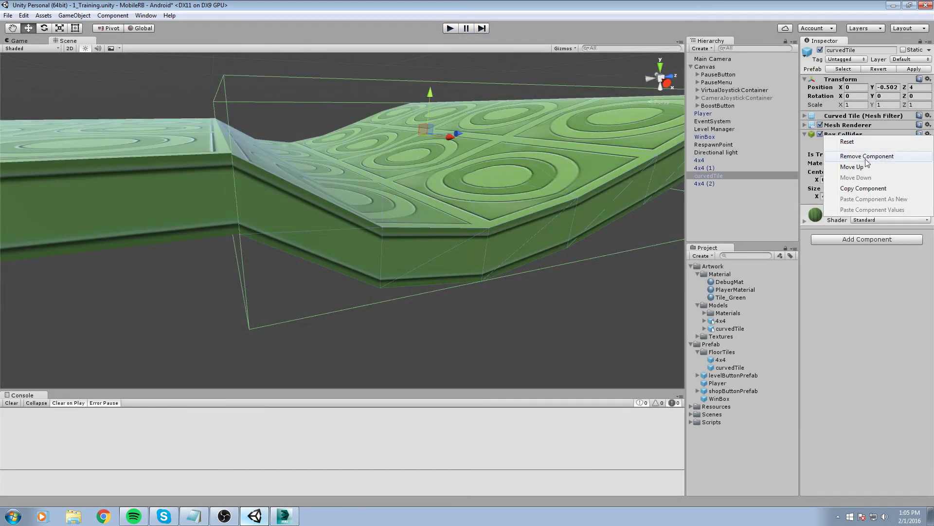
click(865, 160)
click(859, 166)
text(mesh)
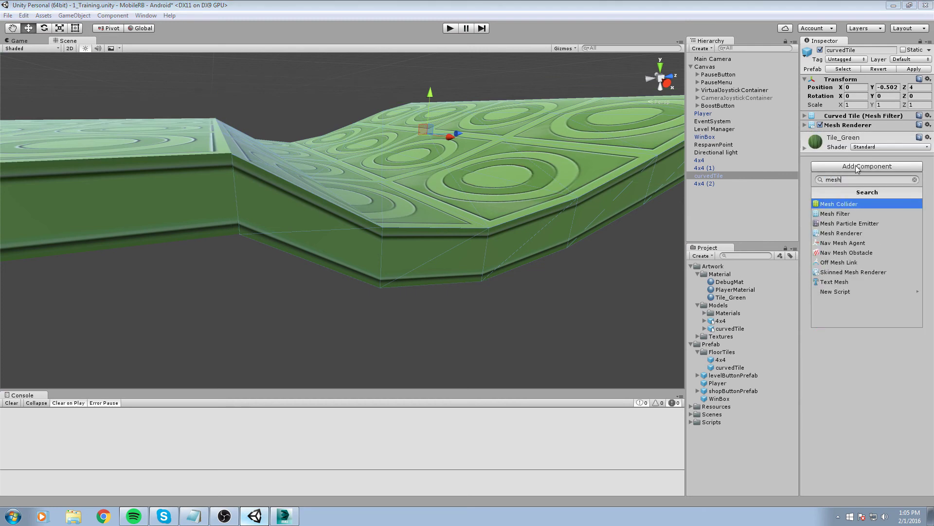
key(Return)
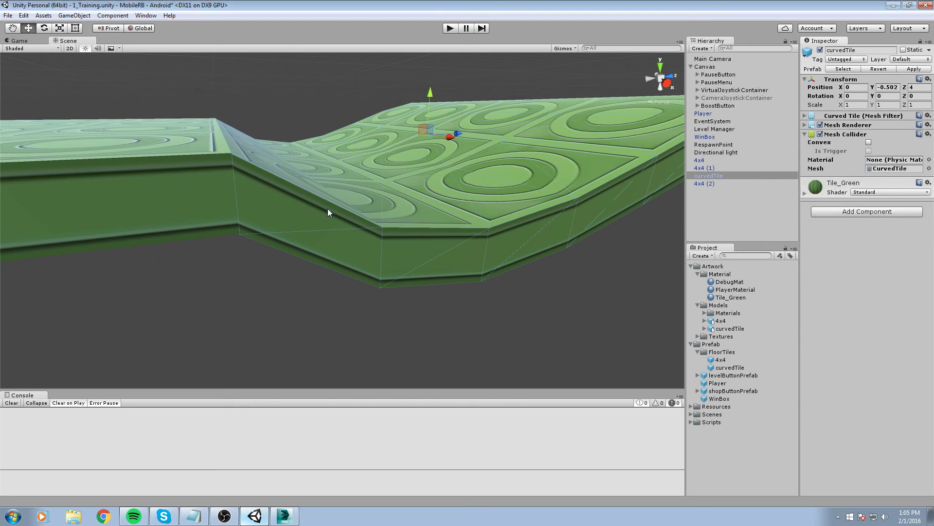
- Inspect the curved tile's mesh and play-test the scene to check the ball against the new Mesh Collider
alt+drag(329, 211, 186, 237)
middle_drag(422, 229, 452, 211)
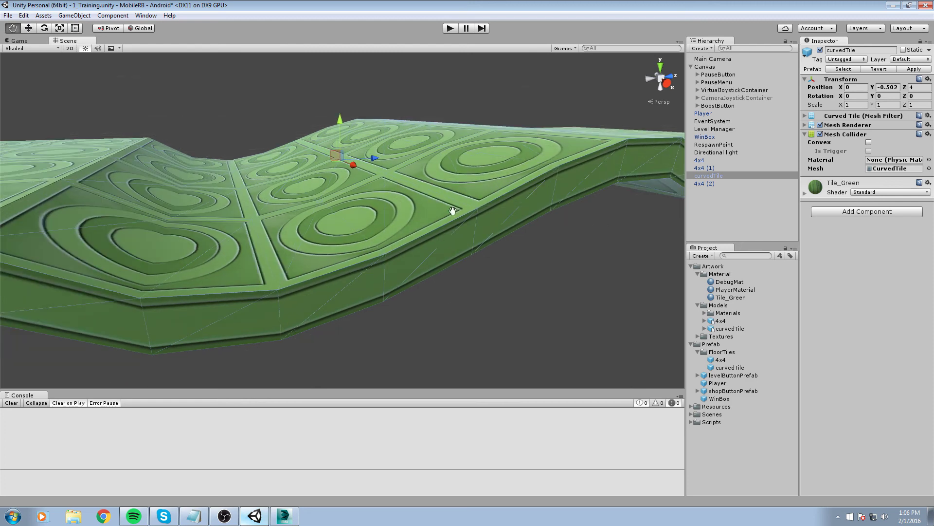
click(454, 25)
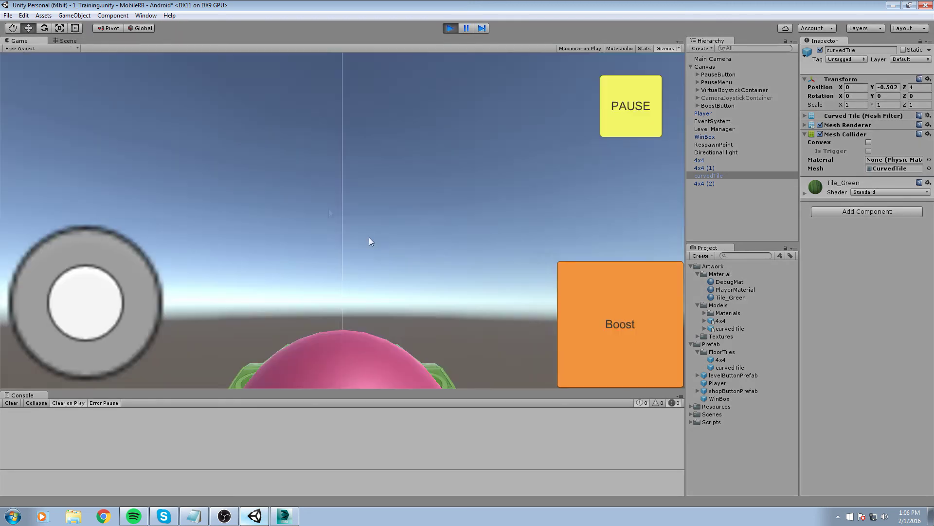
drag(500, 166, 311, 115)
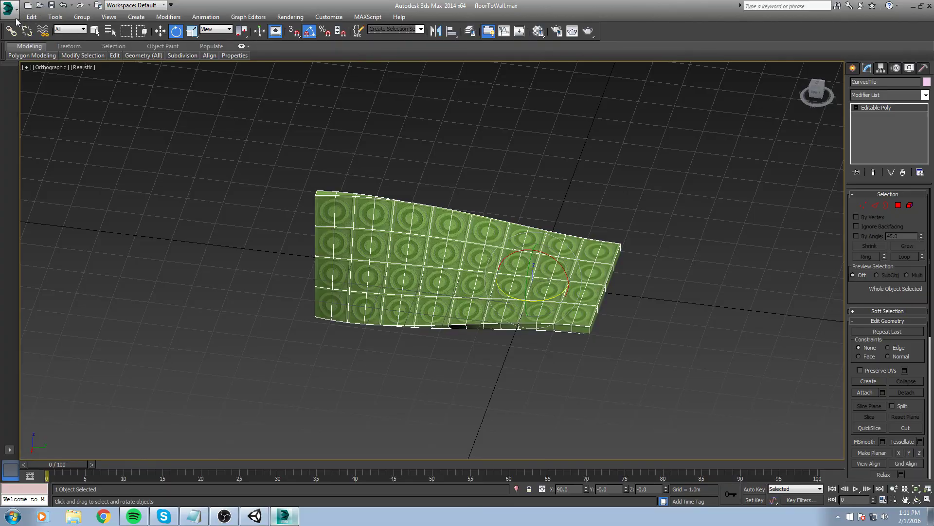
- In 3ds Max, delete the floorToWall scene file from the Models folder and open the 4x4 scene
click(16, 21)
click(30, 73)
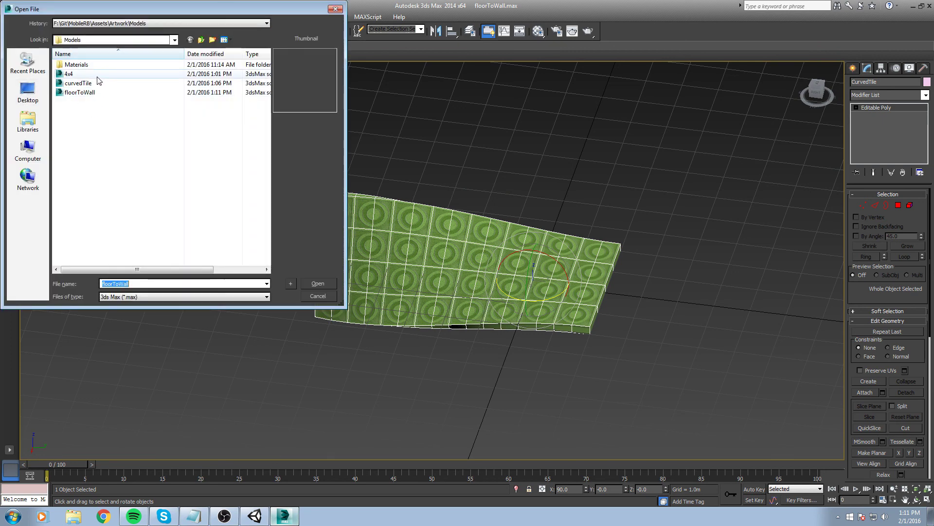
click(83, 93)
key(Delete)
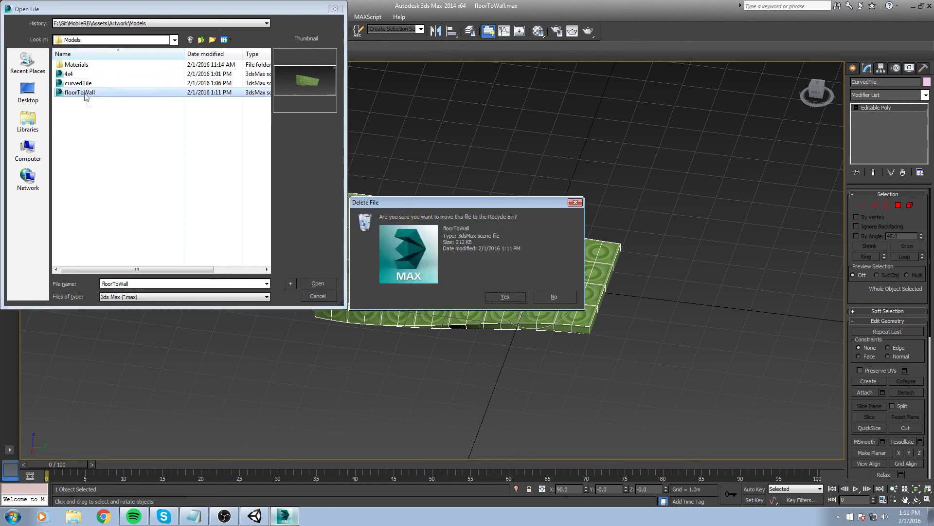
key(Return)
double_click(78, 74)
- Select the 4x4 tile and add an FFD 4x4x4 modifier to it
scroll(456, 168, down, 5)
middle_drag(468, 176, 409, 268)
click(457, 194)
scroll(409, 268, down, 2)
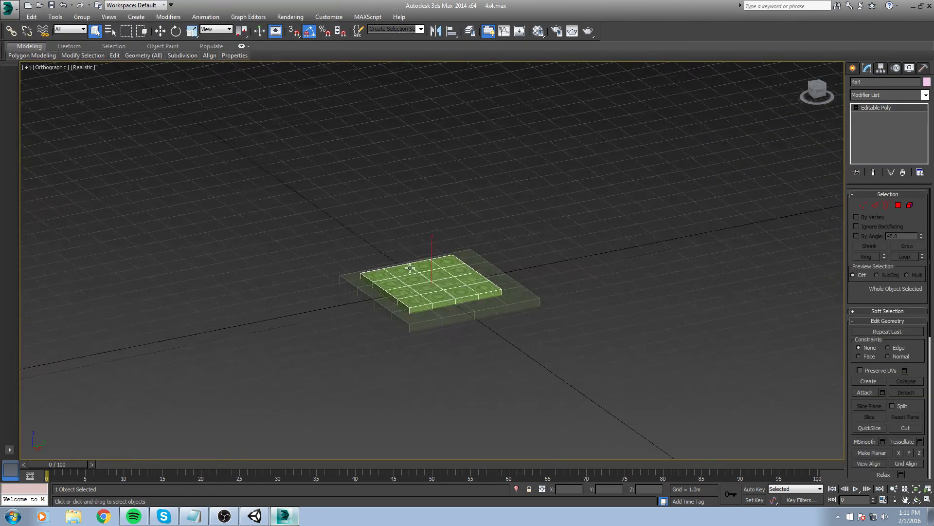
scroll(410, 267, up, 5)
middle_drag(579, 196, 510, 226)
key(w)
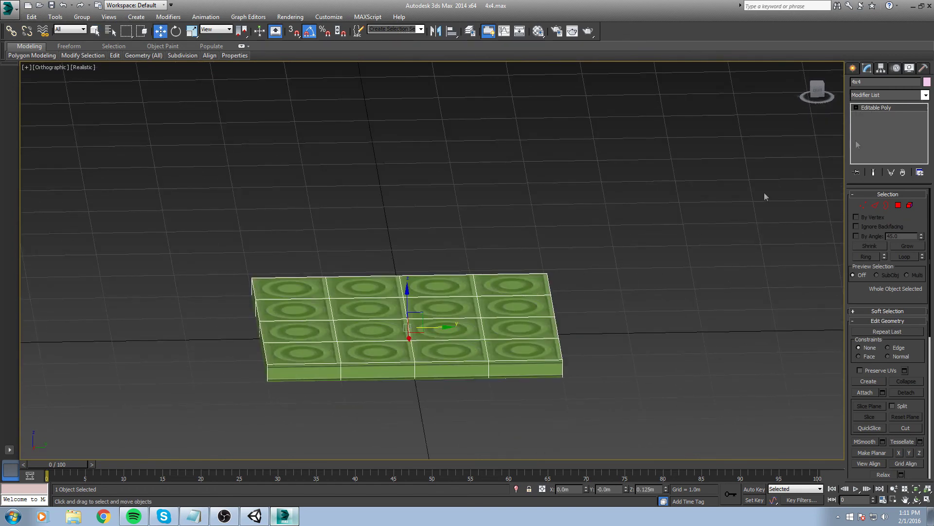
click(925, 95)
key(f)
click(874, 120)
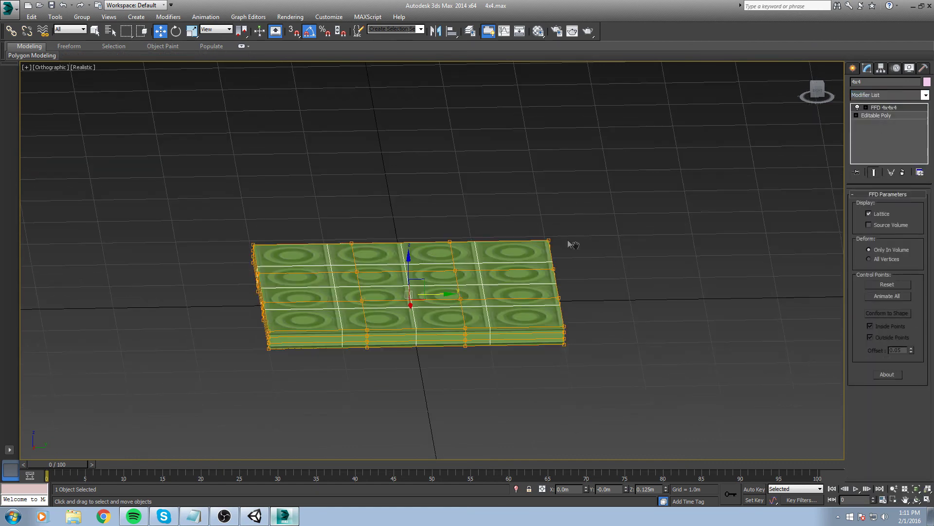
middle_drag(742, 174, 773, 131)
- Turn on Affect Pivot Only and examine where the tile's pivot sits
click(881, 68)
click(888, 130)
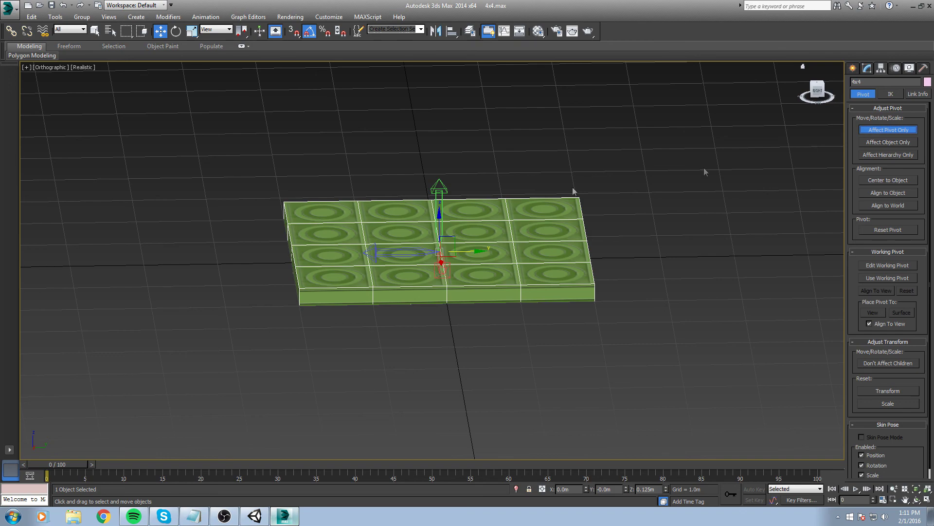
scroll(414, 244, up, 6)
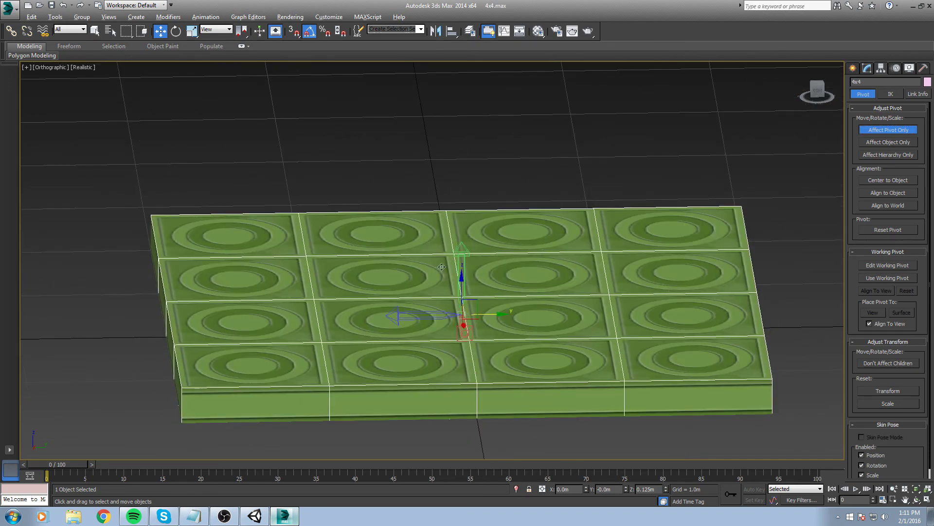
middle_drag(258, 342, 531, 291)
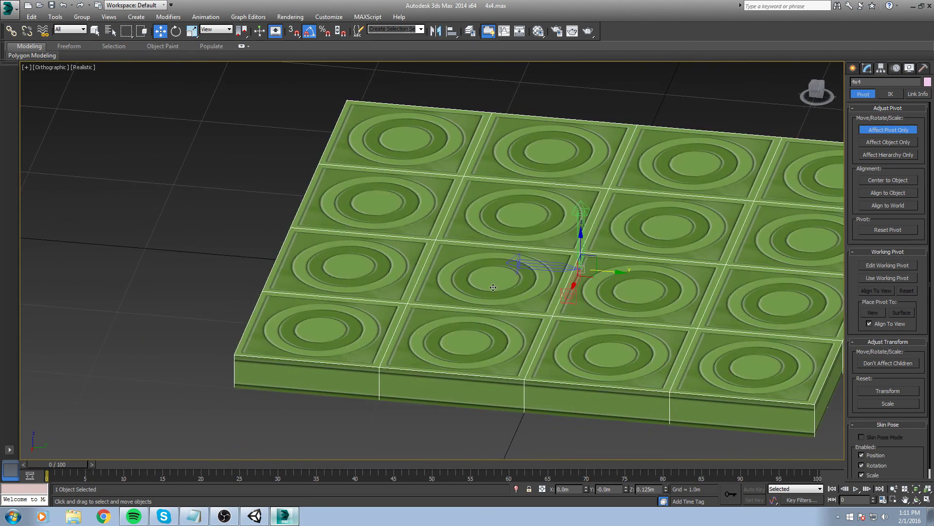
scroll(493, 287, down, 2)
- Select different columns of FFD control points in the side view to read their positions
drag(271, 101, 386, 343)
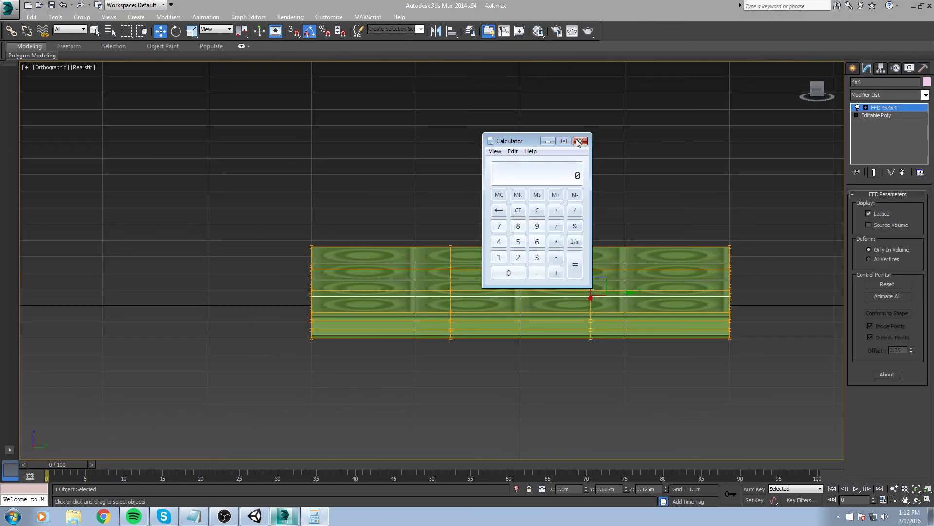
click(584, 138)
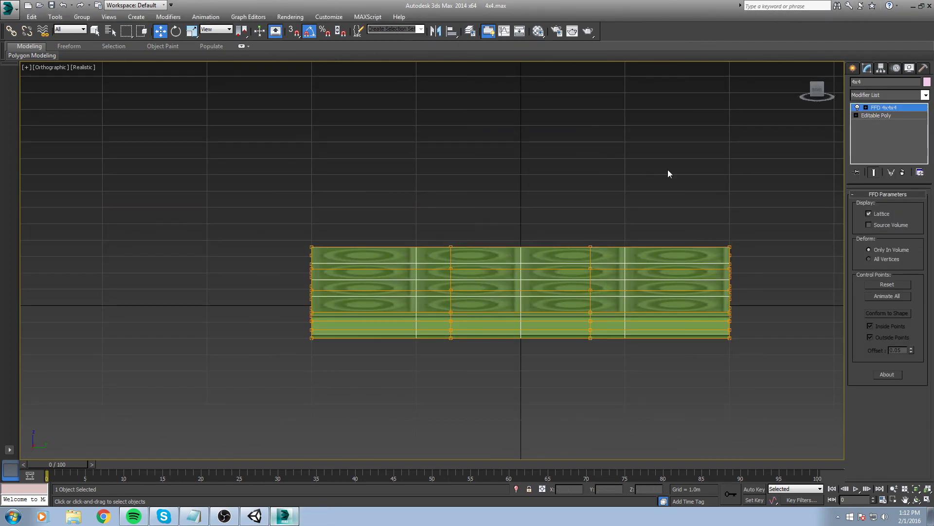
drag(519, 129, 578, 359)
click(613, 219)
drag(752, 366, 752, 366)
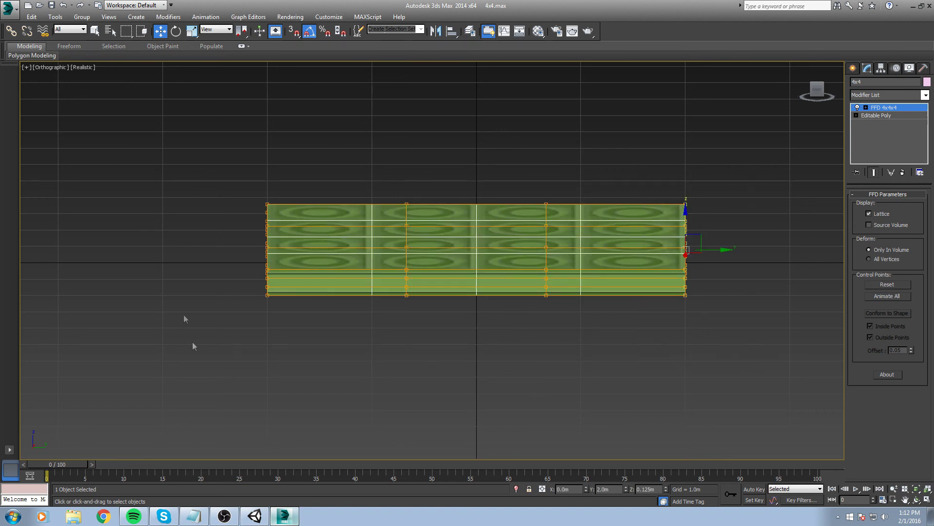
drag(191, 5, 192, 7)
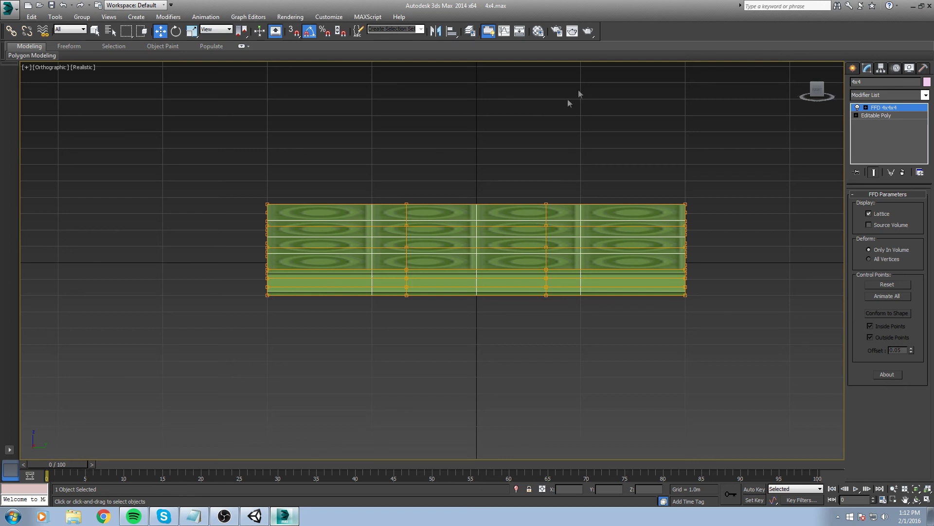
- Raise the inner column of FFD control points at Y 0.667 by 0.75 m, to Z 0.875
drag(574, 350, 575, 352)
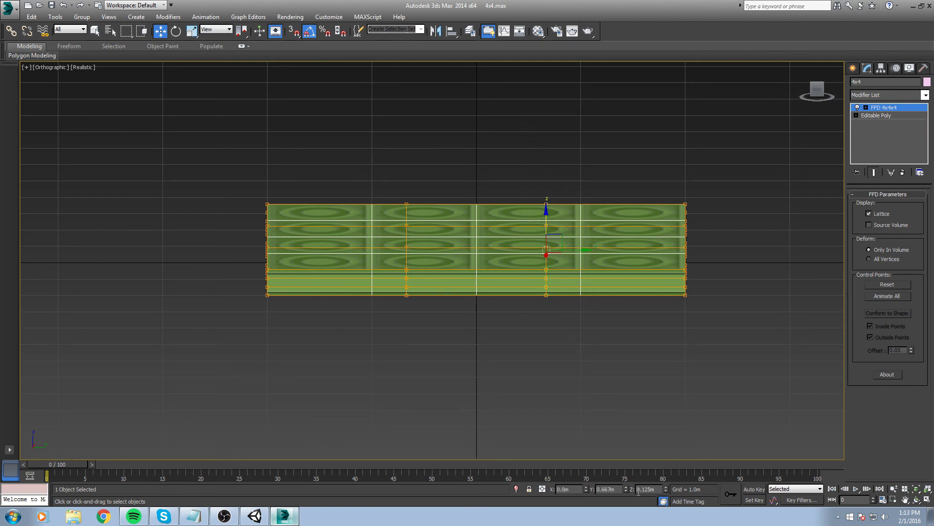
key(XF86Calculator)
text(.125)
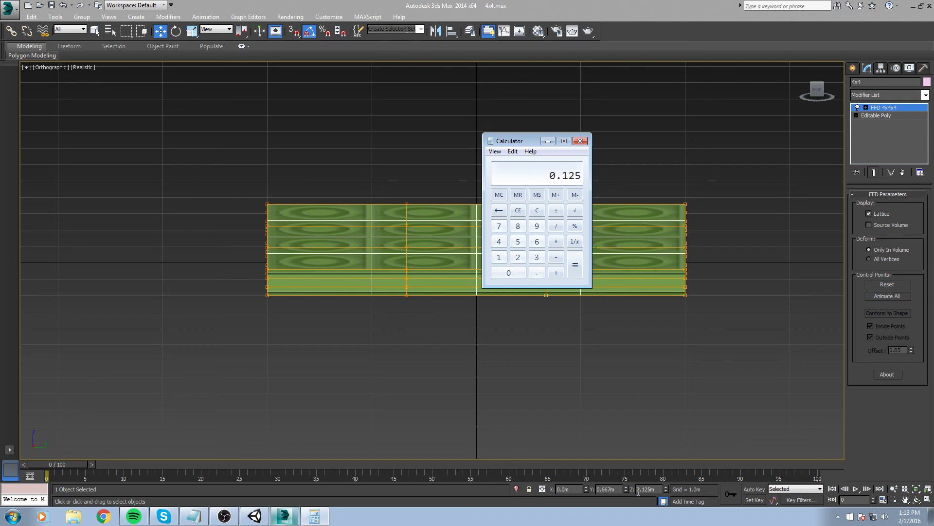
text(0.75)
key(Return)
click(548, 141)
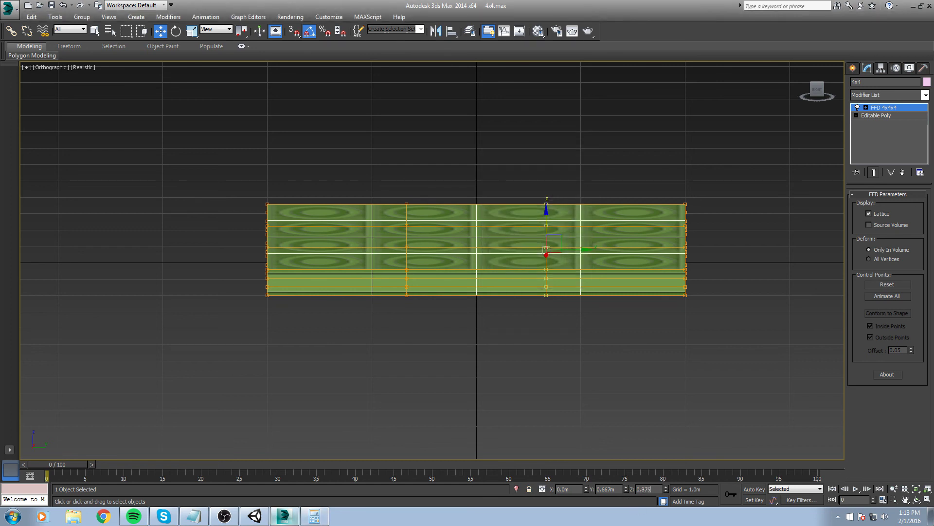
text(0.875)
key(Return)
- Set the height of the inner control-point column at Y -0.667 to Z 1.625, another 0.75 m up
drag(379, 127, 441, 345)
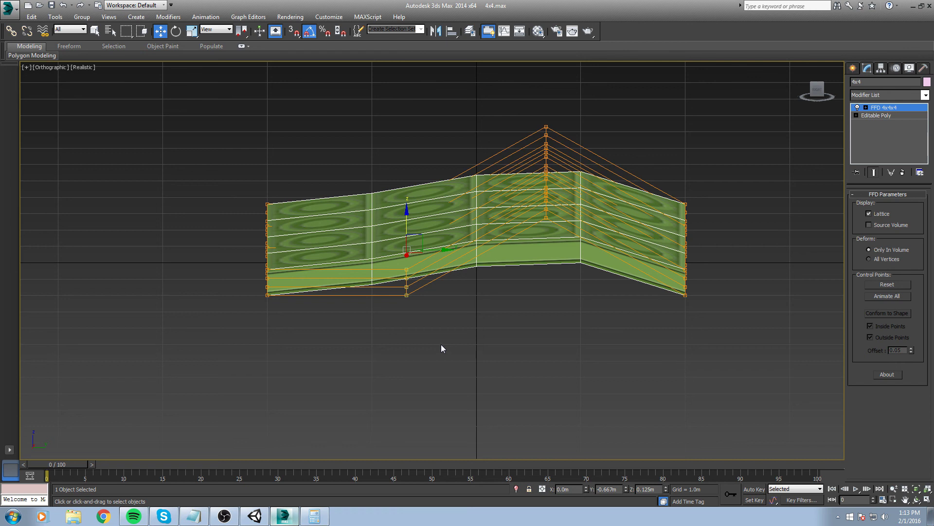
key(alt+Tab)
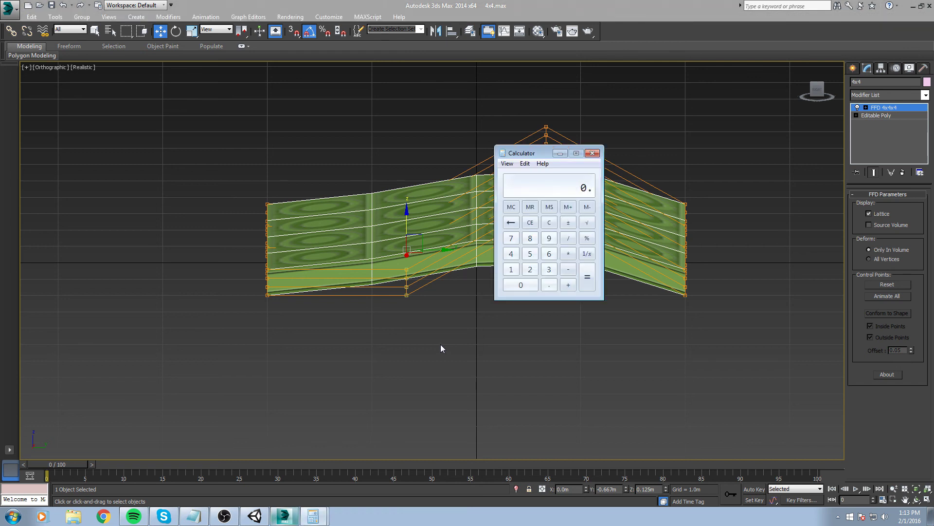
text(0.8750.75)
key(Return)
click(560, 153)
double_click(652, 491)
text(1.6)
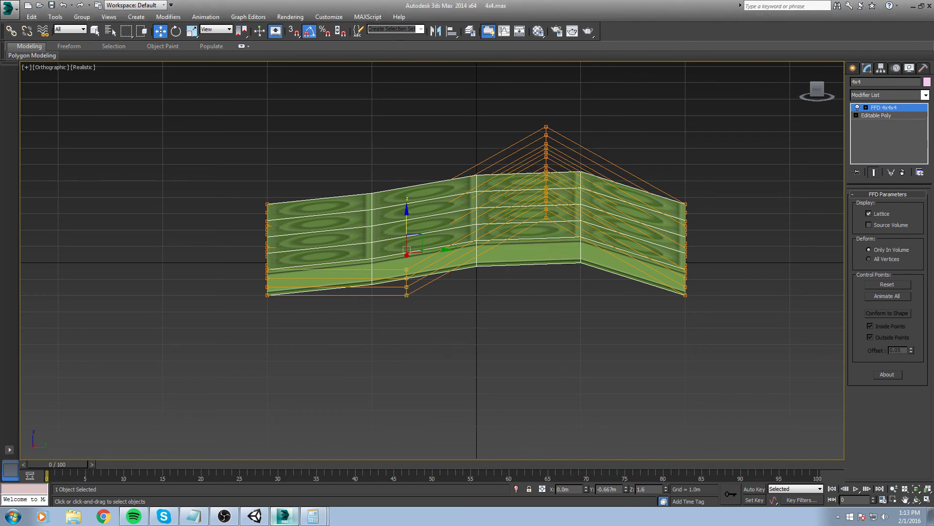
text(25)
key(Return)
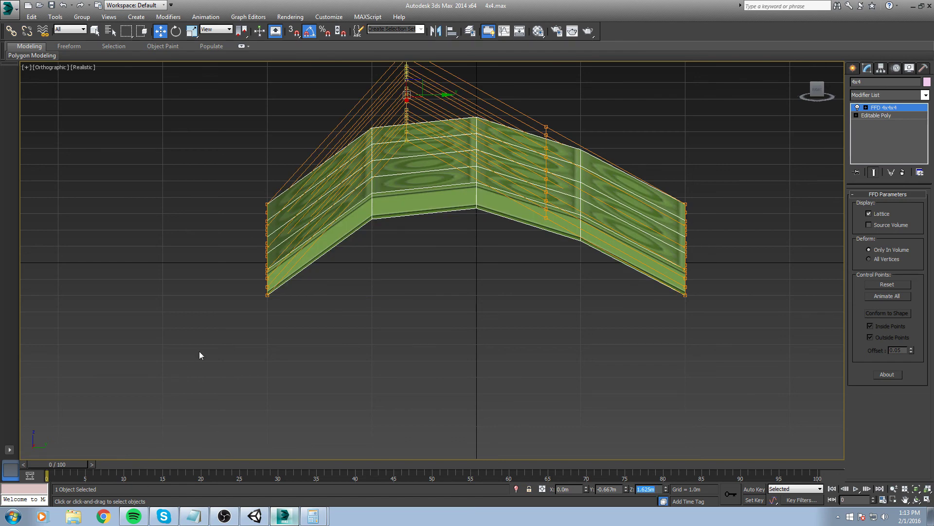
- Bend the slope into an S-curve by raising the control-point column at Y -0.667 and lowering the one at Y 0.667 to Z 0.6
middle_drag(275, 311, 281, 355)
click(313, 515)
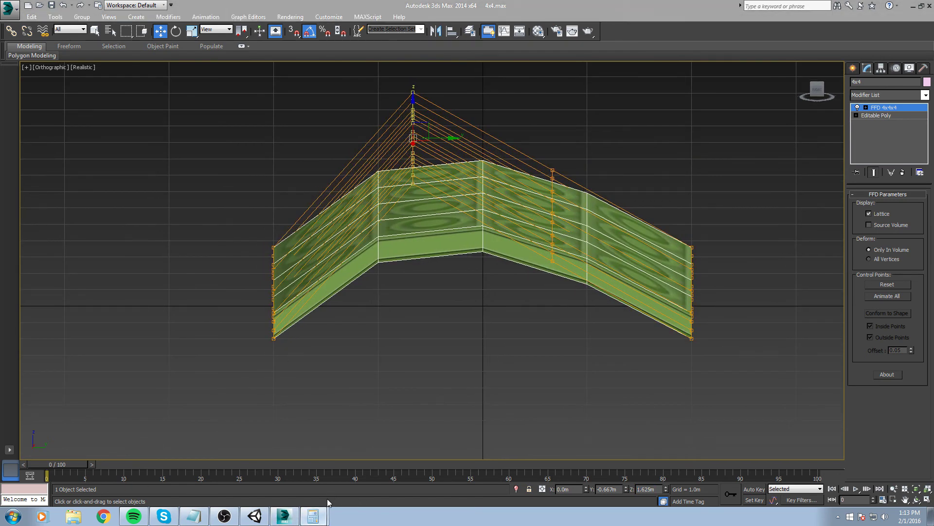
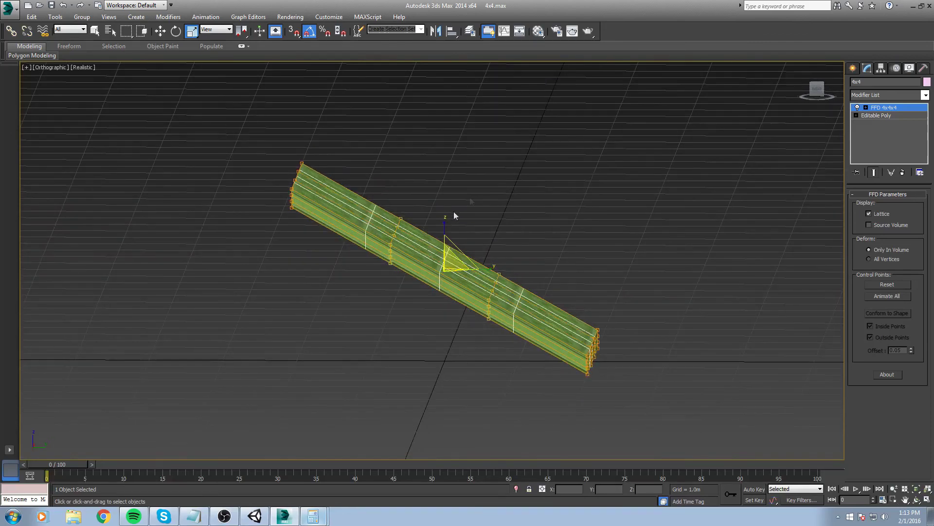
key(w)
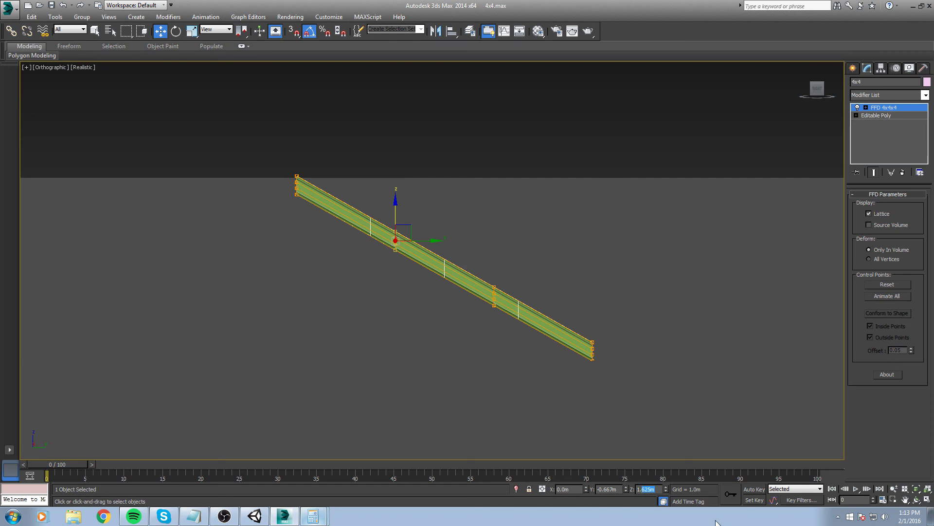
key(Return)
drag(479, 259, 515, 336)
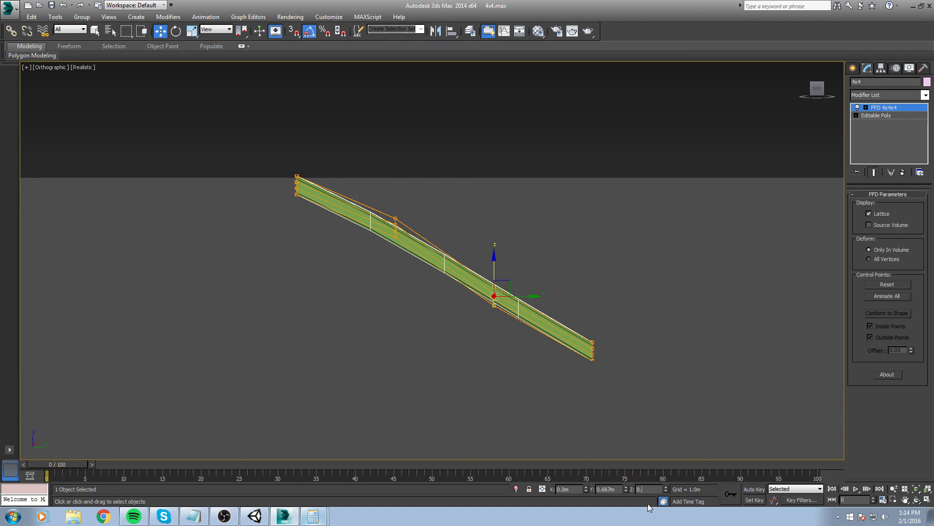
key(Return)
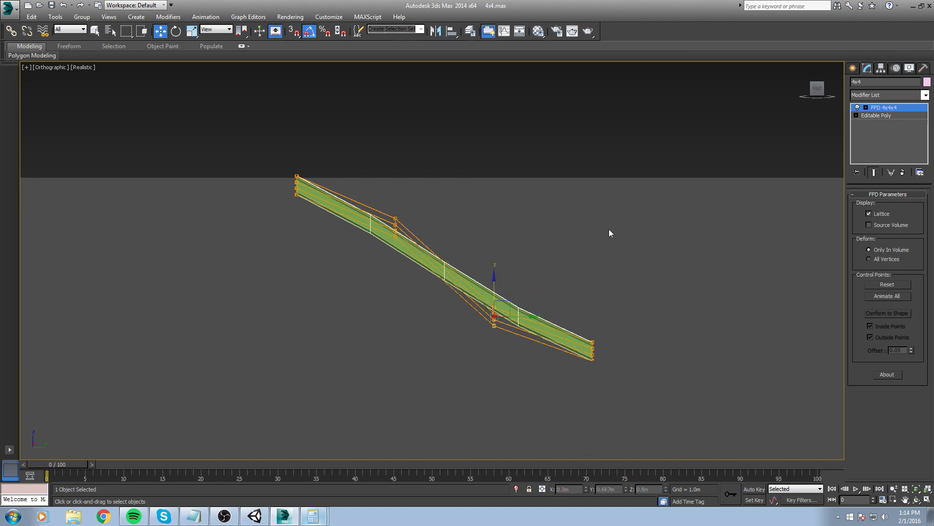
- Go to the Editable Poly level beneath the FFD modifier and turn off the end result display to work on the flat tile
alt+middle_drag(591, 265, 436, 274)
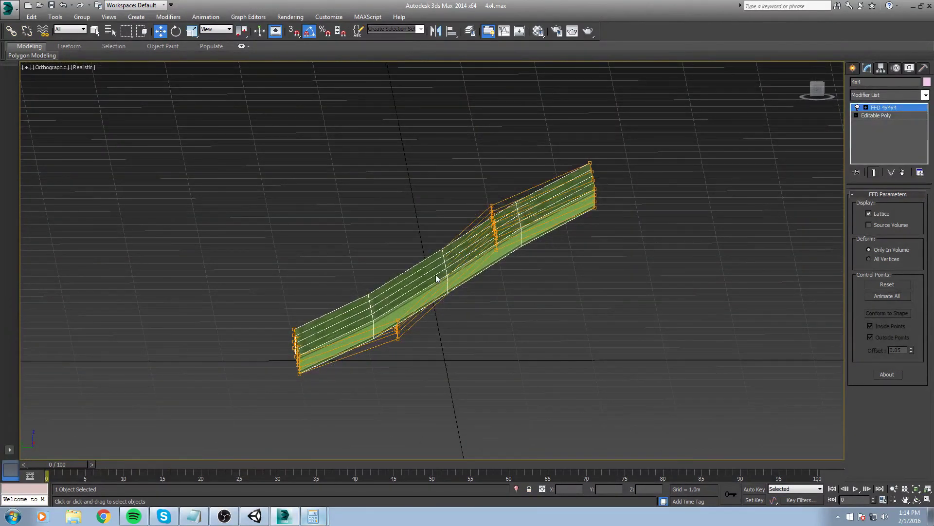
click(877, 117)
alt+middle_drag(553, 228, 547, 267)
middle_drag(547, 267, 565, 235)
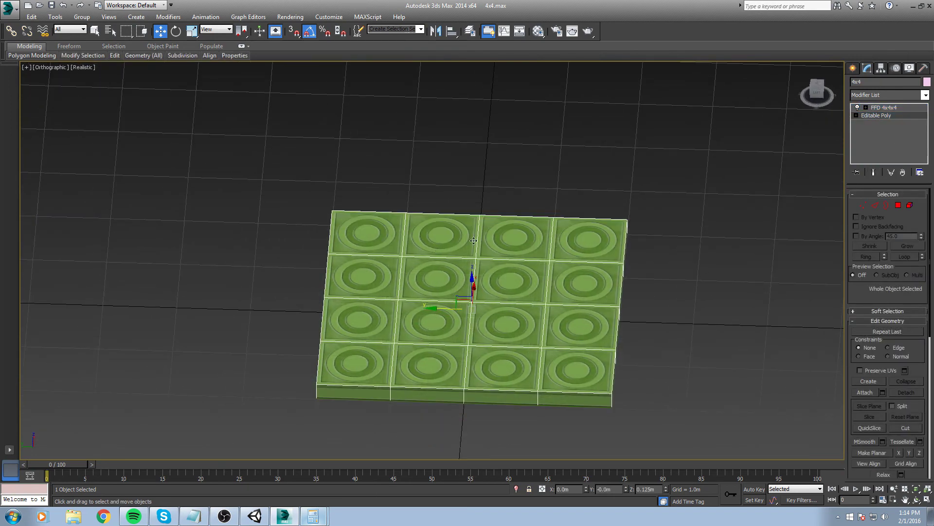
click(888, 98)
click(790, 89)
click(884, 108)
click(881, 116)
click(875, 173)
click(876, 173)
click(876, 172)
click(876, 173)
middle_drag(661, 223, 632, 197)
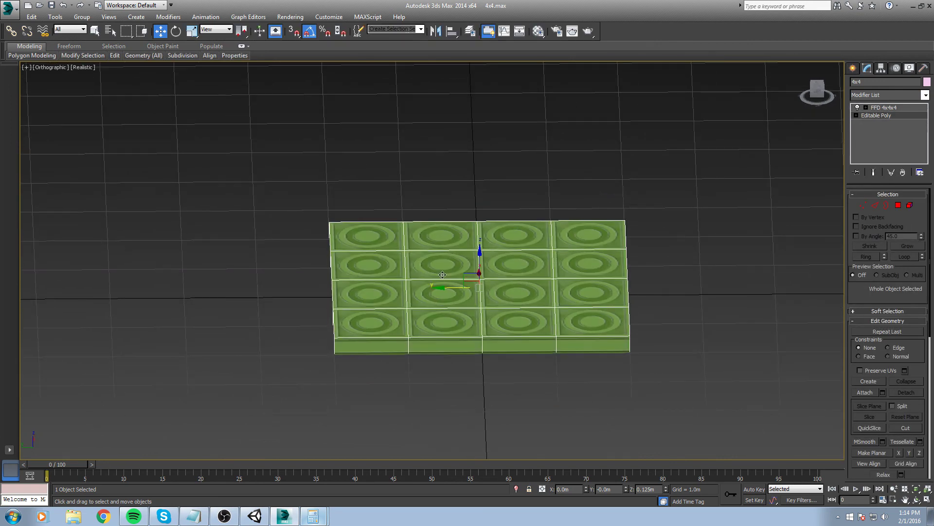
- Ring-select the crosswise edges of all four tile columns and connect them with one new edge line through each column's middle
key(2)
click(398, 187)
click(375, 222)
ctrl+click(435, 224)
ctrl+click(519, 223)
ctrl+click(575, 223)
click(866, 257)
click(902, 378)
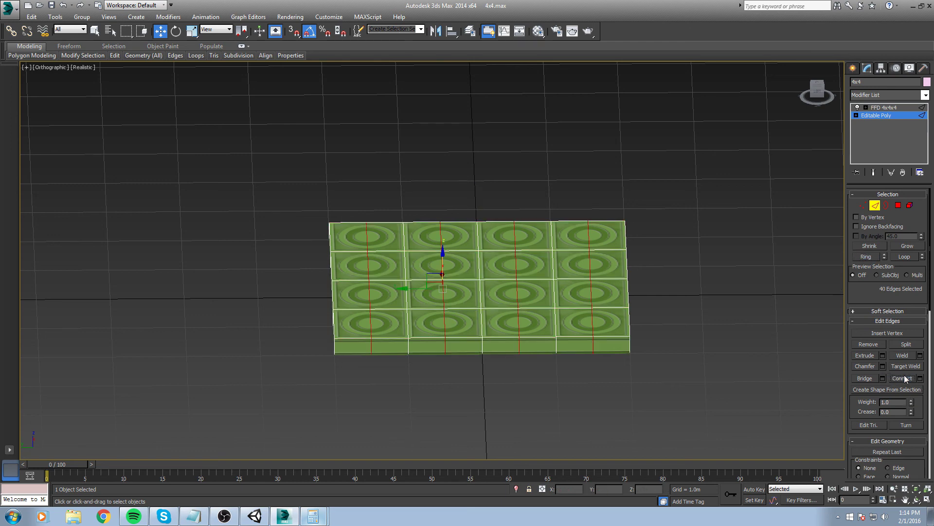
- Remove the distorted FFD 4x4x4 modifier from the 4x4 tile, keeping the subdivided Editable Poly
click(885, 108)
alt+middle_drag(659, 229, 664, 221)
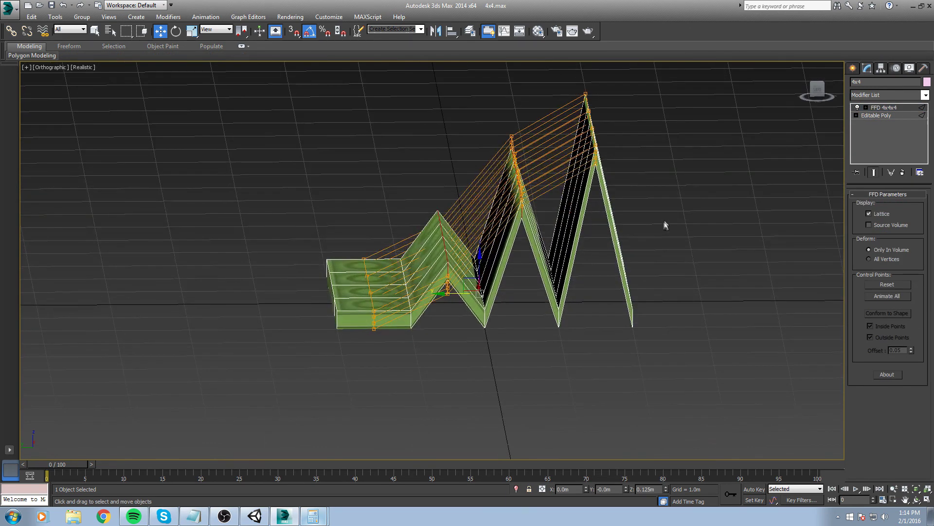
click(670, 232)
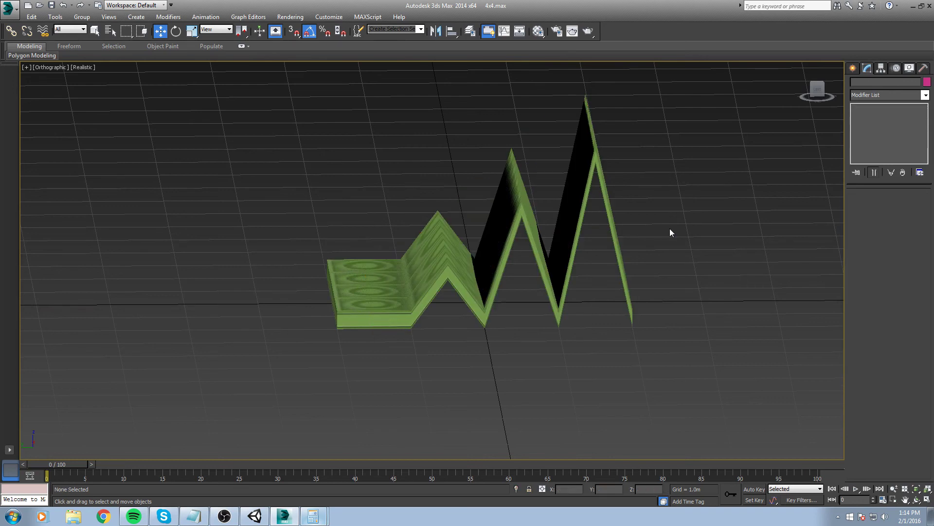
click(595, 152)
right_click(894, 110)
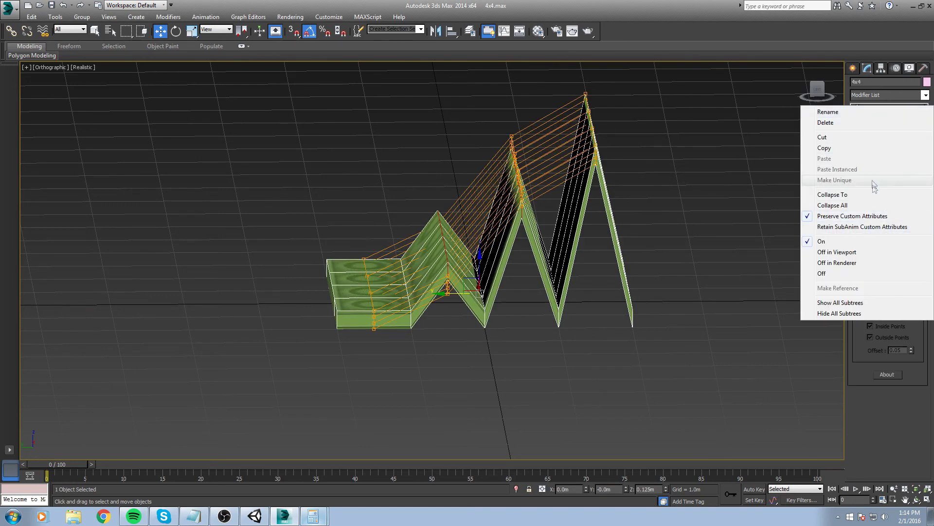
click(825, 132)
- Apply a fresh FFD 4x4x4 modifier to the subdivided tile and enter control-point editing
click(925, 96)
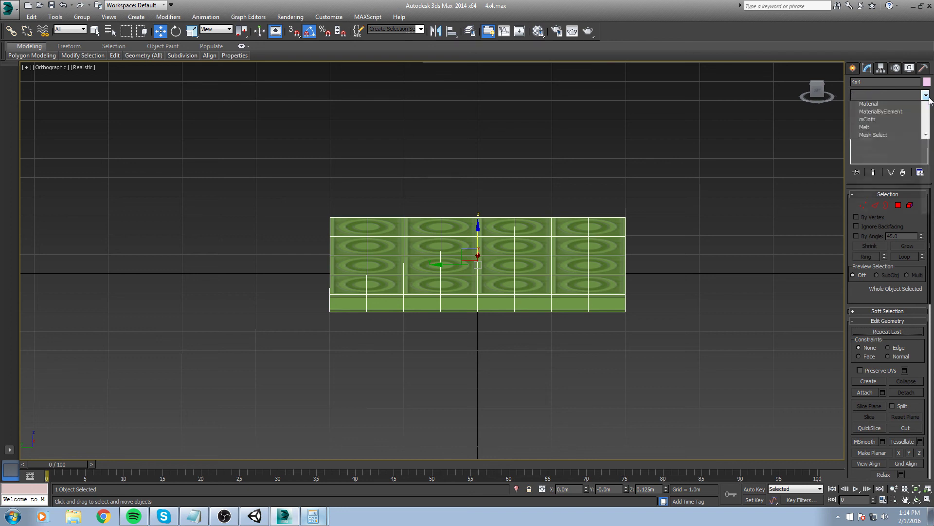
text(ff)
key(Down)
key(Down)
key(Return)
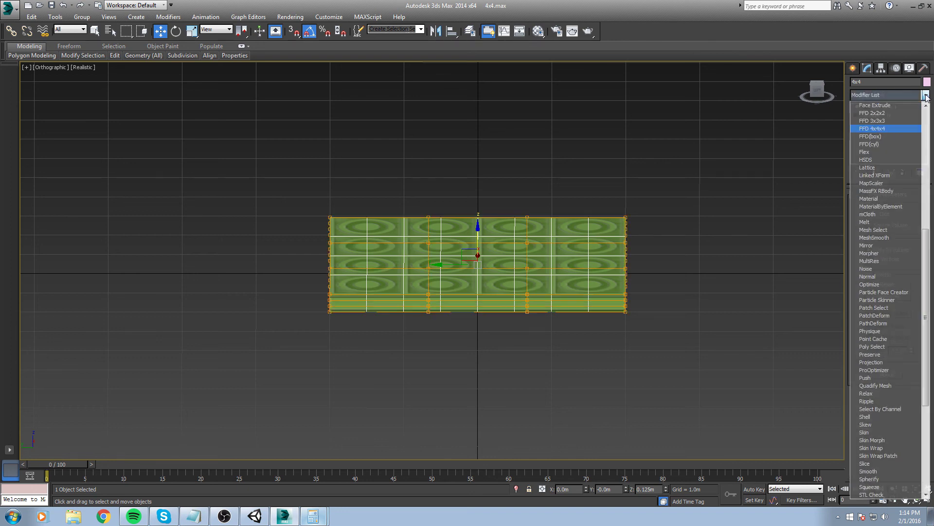
middle_drag(597, 172, 607, 149)
key(1)
drag(388, 152, 457, 294)
drag(436, 208, 436, 118)
key(ctrl+z)
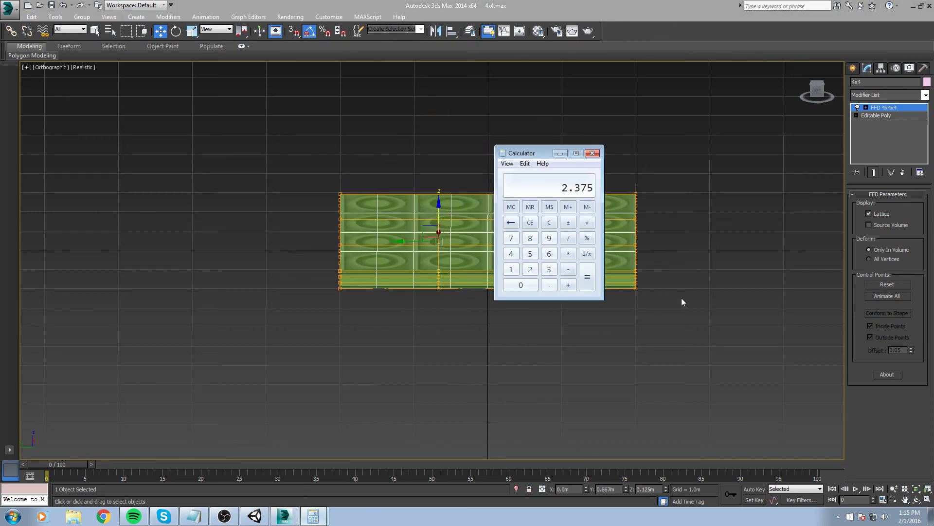
- Raise the outermost column of FFD control points at Y -2.0 to Z 2.375
click(560, 154)
drag(622, 136, 649, 460)
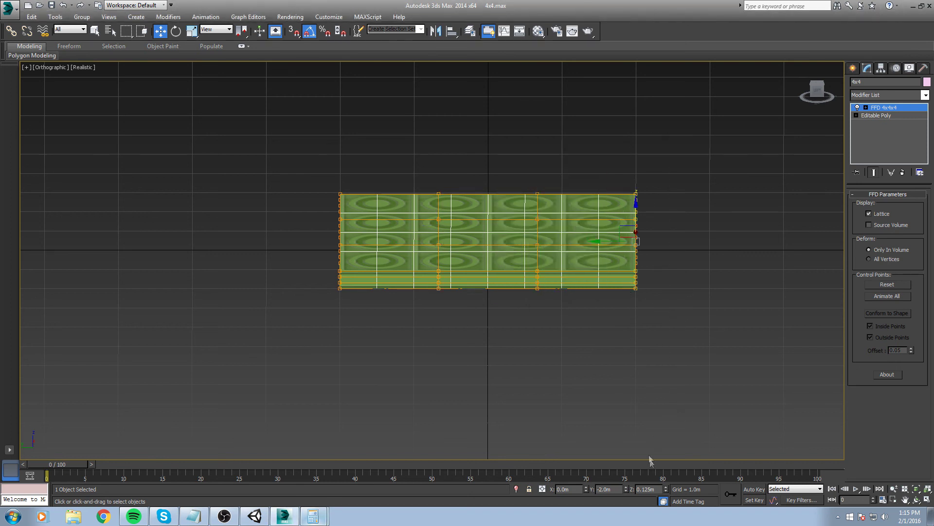
double_click(649, 489)
key(Return)
- Set the height of the inner control-point column at Y 0.667 to Z 0.875
middle_drag(468, 108, 480, 87)
drag(494, 118, 583, 321)
click(313, 516)
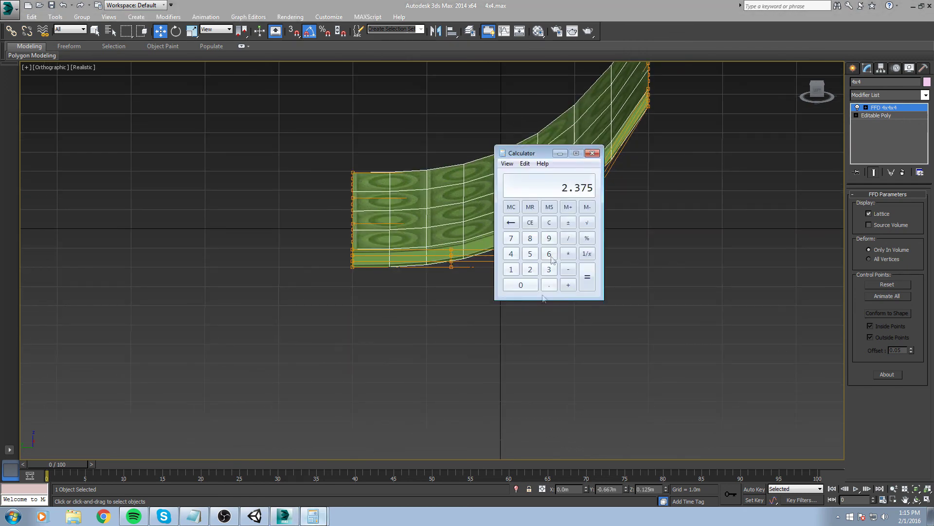
click(592, 153)
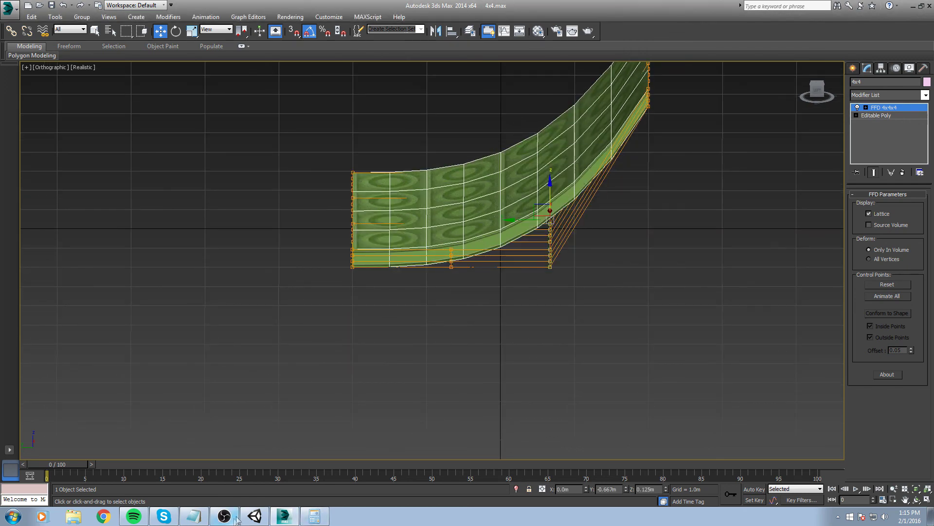
click(312, 516)
drag(411, 129, 474, 311)
double_click(648, 489)
text(0)
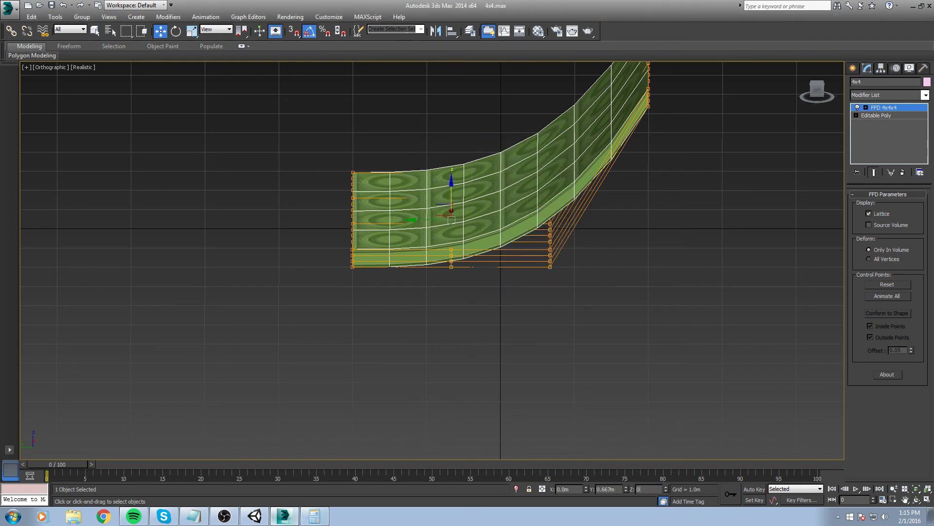
key(Return)
- Set the height of the inner control-point column at Y -0.667 to Z 0.875
drag(521, 91, 588, 381)
middle_drag(594, 365, 594, 375)
double_click(648, 489)
text(0.875)
key(Return)
middle_drag(619, 317, 518, 388)
scroll(496, 287, up, 2)
middle_drag(500, 287, 474, 310)
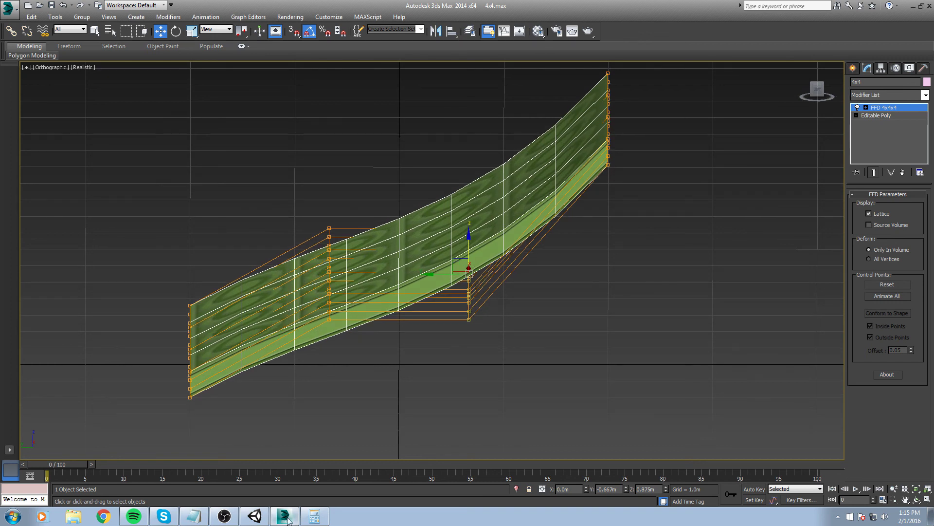
- Calculate 0.875 + 0.75 and set the control-point column at Y -0.667 to Z 1.625
click(315, 517)
text(+0.75)
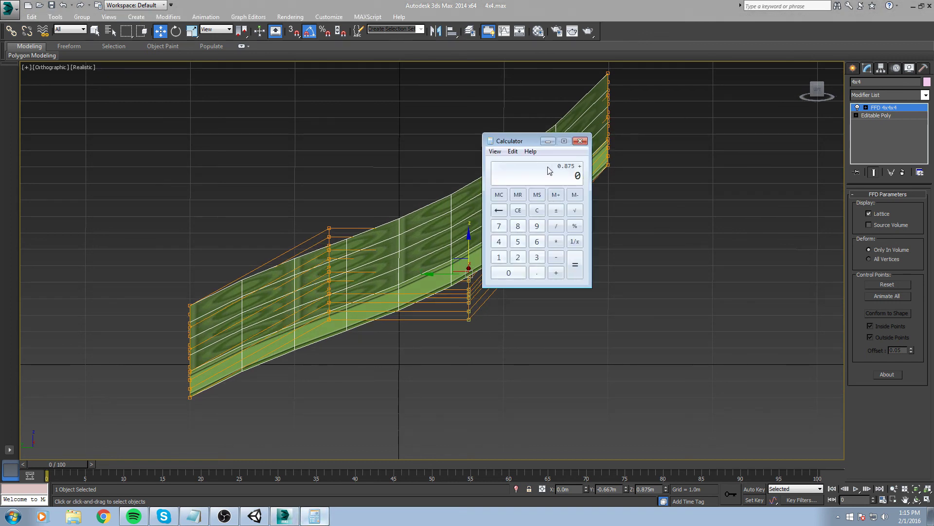
key(Return)
click(548, 141)
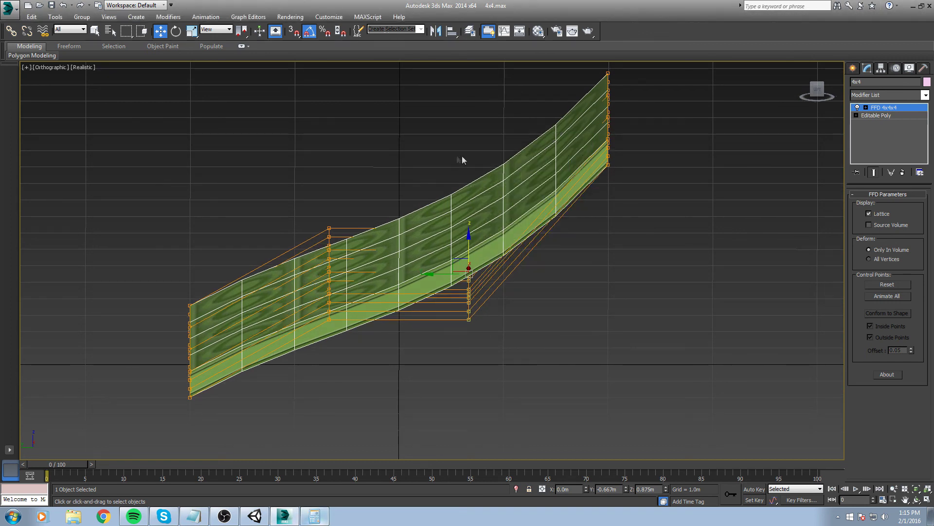
double_click(660, 489)
text(1.625)
key(Return)
- Bend the ramp into an S-curve by raising the inner control-point column at Y -0.667 and lowering the one at Y 0.667
mouse_move(411, 269)
alt+middle_down()
mouse_move(416, 242)
mouse_move(412, 261)
alt+middle_up()
drag(480, 152, 439, 138)
drag(294, 227, 429, 332)
drag(280, 194, 450, 349)
drag(329, 238, 326, 281)
alt+middle_drag(326, 281, 403, 306)
drag(409, 253, 501, 388)
drag(179, 143, 246, 246)
alt+middle_drag(302, 295, 632, 280)
alt+middle_drag(543, 305, 537, 326)
alt+middle_drag(474, 272, 517, 261)
- Save the scene under the new name RampUp in the Models folder and switch to Unity
key(ctrl+shift+s)
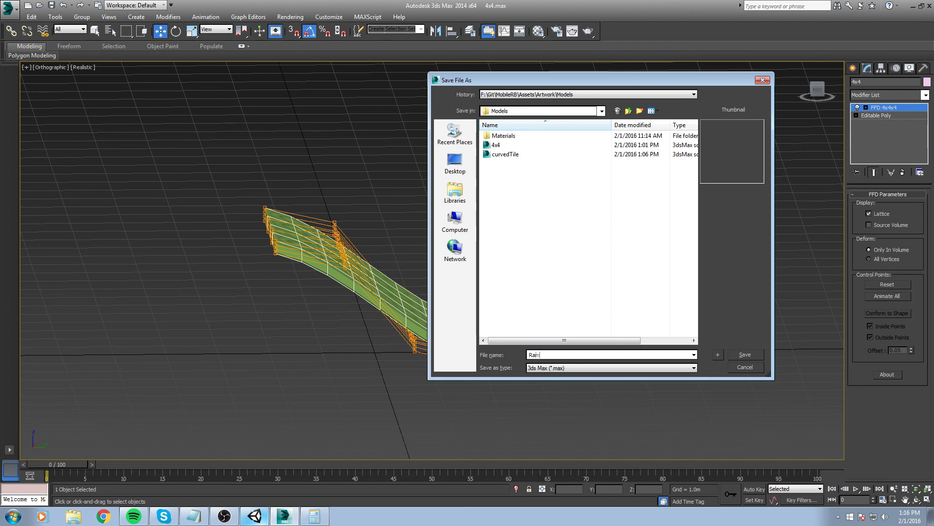
key(Return)
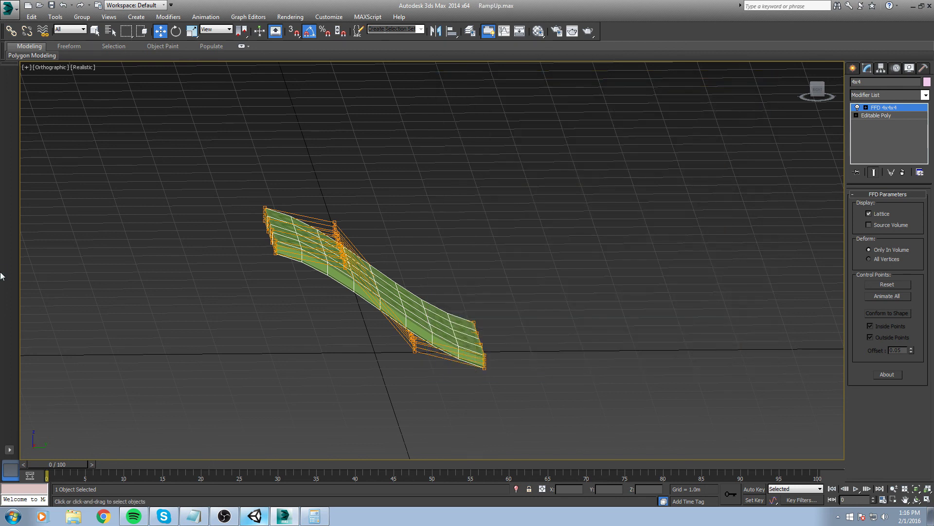
click(257, 517)
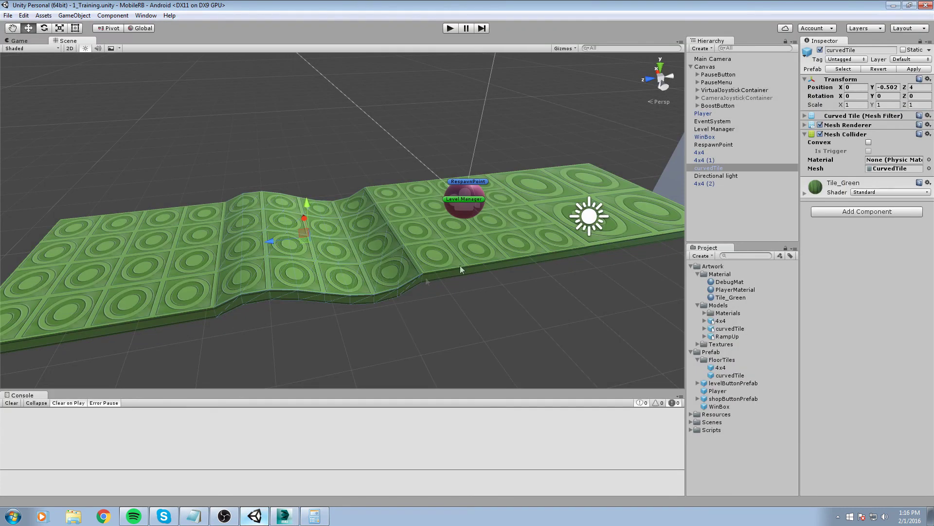
- Place the RampUp model from the Models folder into the scene near the green floor tiles
middle_drag(491, 242, 483, 275)
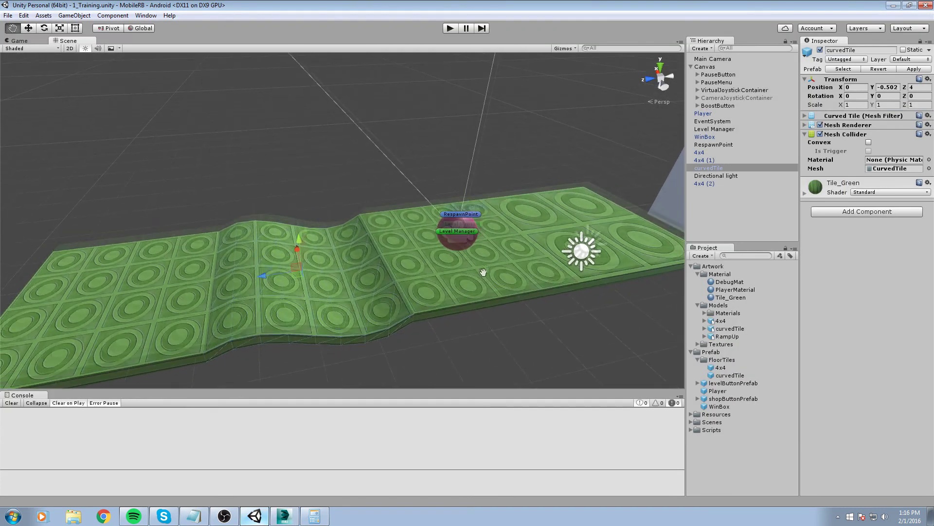
scroll(469, 302, down, 3)
click(548, 291)
middle_drag(548, 291, 473, 317)
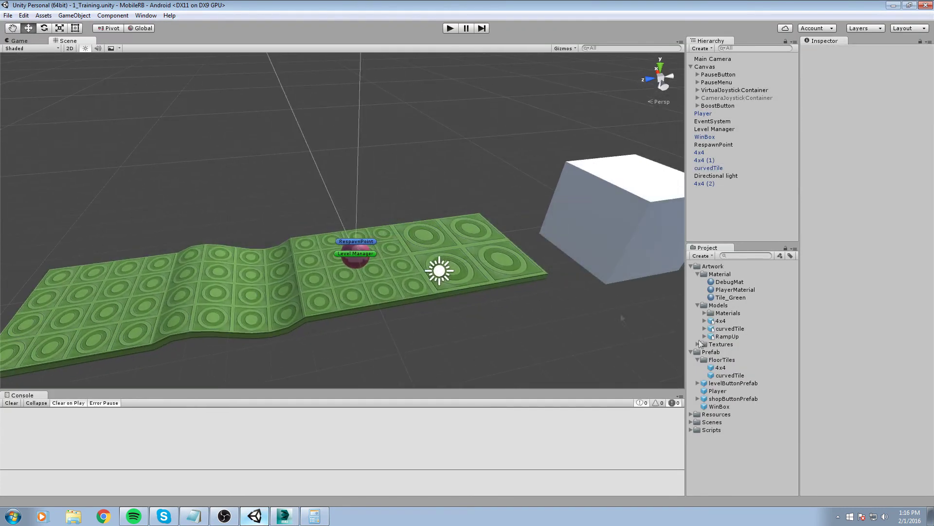
click(727, 337)
drag(727, 337, 476, 252)
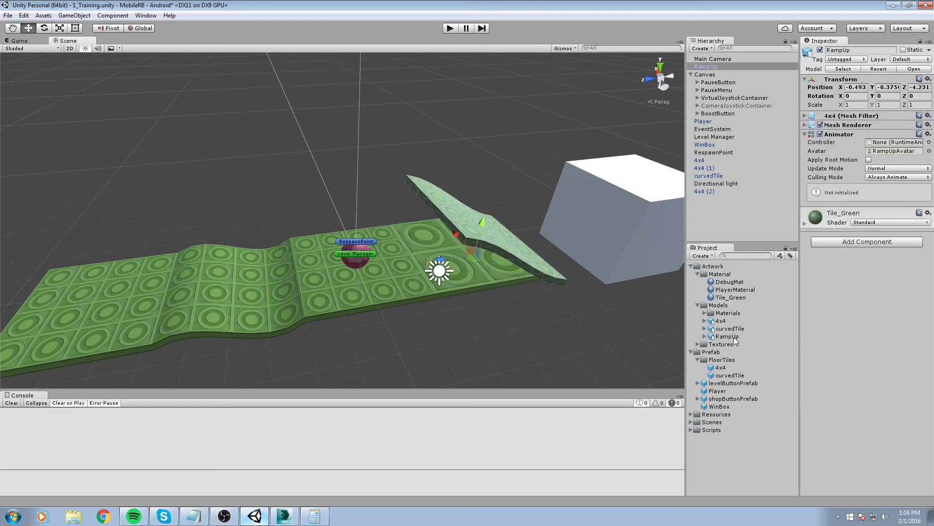
- Rename the curvedTile model in the Models folder to CurvedTile
click(723, 330)
click(720, 332)
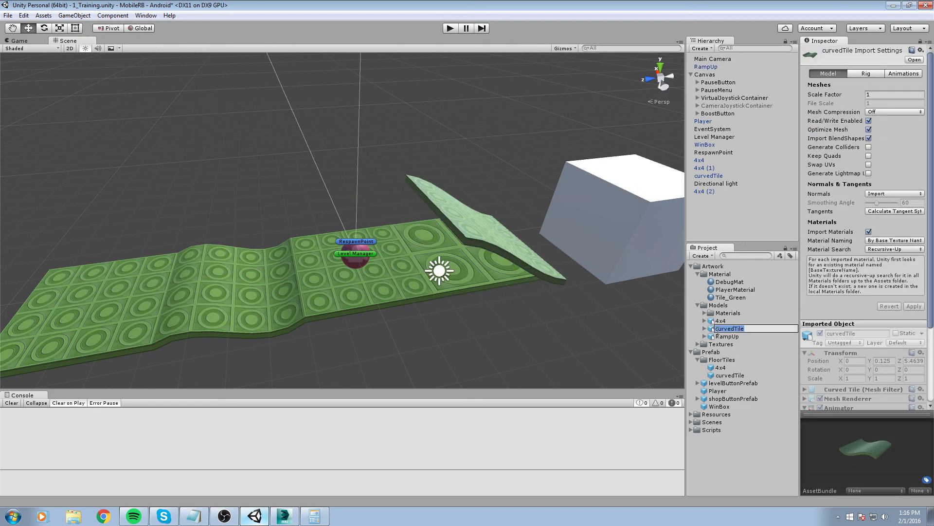
text(C)
key(Delete)
key(Return)
- Select the ramp in the scene and set its position to X 0, Y 0, Z 0
click(527, 249)
alt+drag(466, 255, 541, 225)
drag(598, 223, 117, 210)
click(850, 87)
text(0)
key(Tab)
text(0)
key(Tab)
text(0)
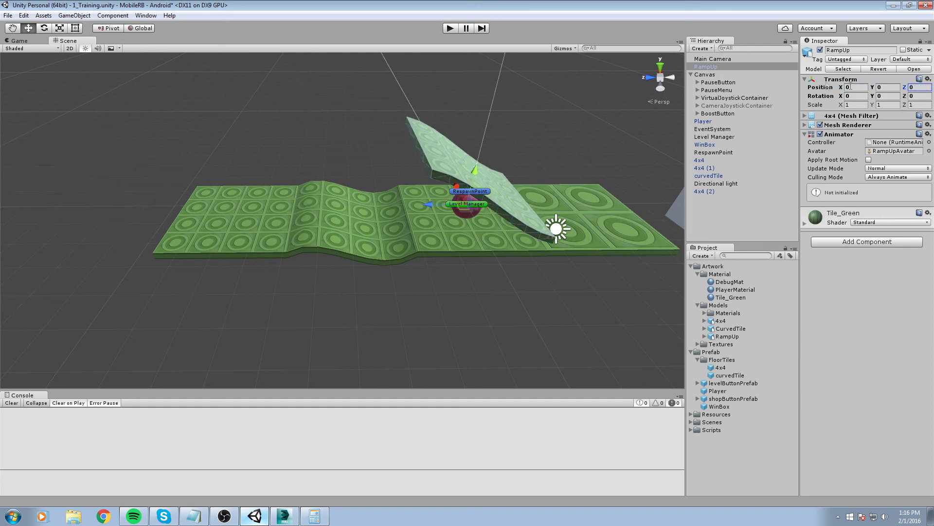
- Move the ramp along Z with snapping to 12, at the floor's far end, and set its Y position to -0.5
ctrl+drag(436, 203, 79, 205)
middle_drag(184, 158, 186, 155)
scroll(277, 233, up, 1)
scroll(277, 233, down, 2)
click(287, 235)
click(122, 187)
click(883, 86)
text(-0.5)
middle_drag(214, 121, 395, 197)
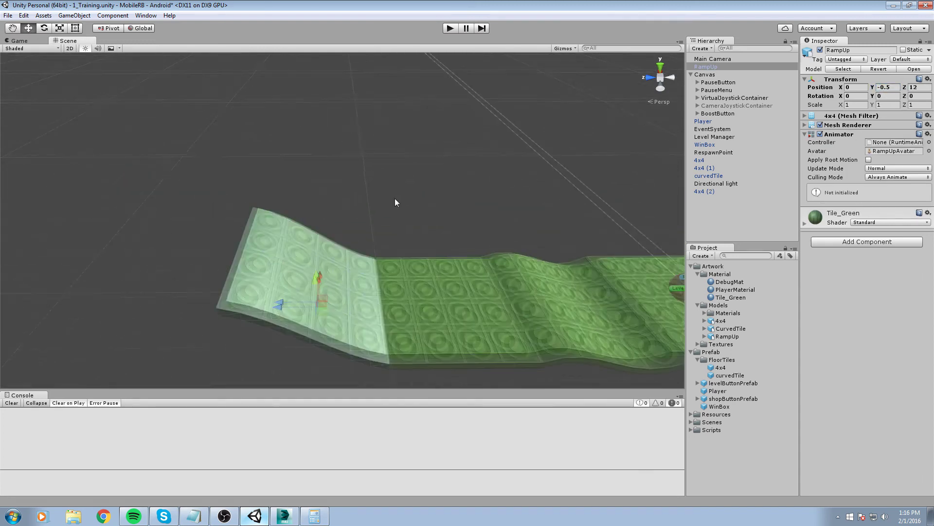
- Save the scene and store the ramp as a RampUp prefab in the FloorTiles folder
drag(463, 256, 270, 221)
middle_drag(337, 165, 367, 165)
scroll(367, 166, up, 3)
key(ctrl+s)
click(431, 150)
click(271, 207)
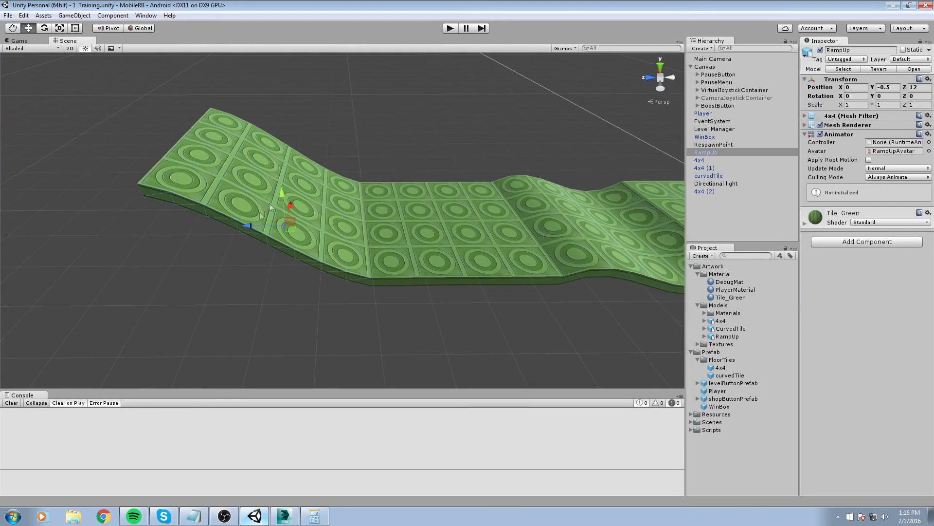
drag(708, 152, 723, 365)
alt+drag(481, 243, 508, 255)
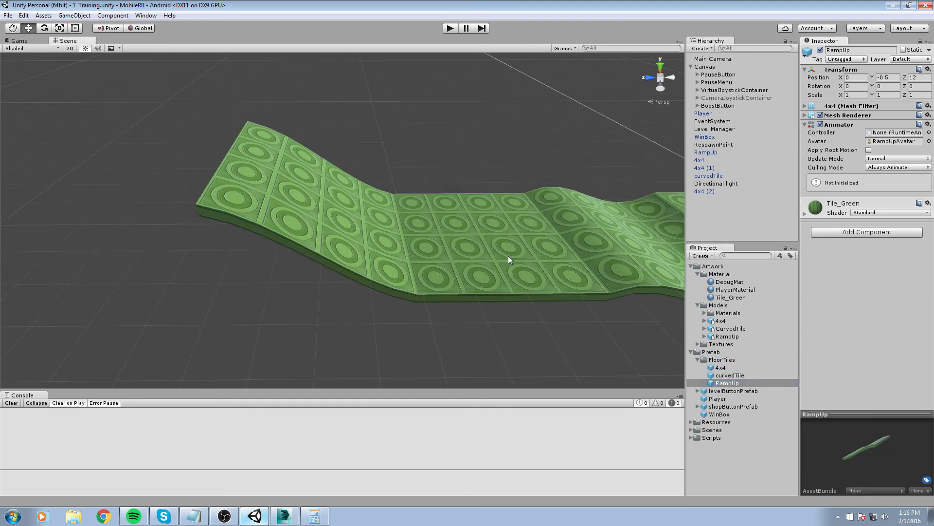
- Select the ramp in the scene and briefly run the game to view the floor with the ramp
click(730, 375)
click(387, 204)
alt+drag(512, 168, 377, 150)
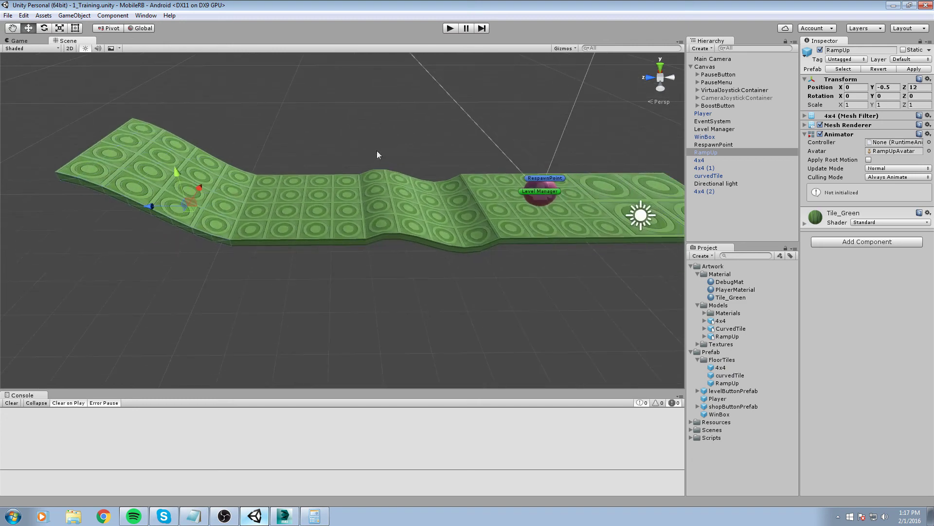
click(450, 28)
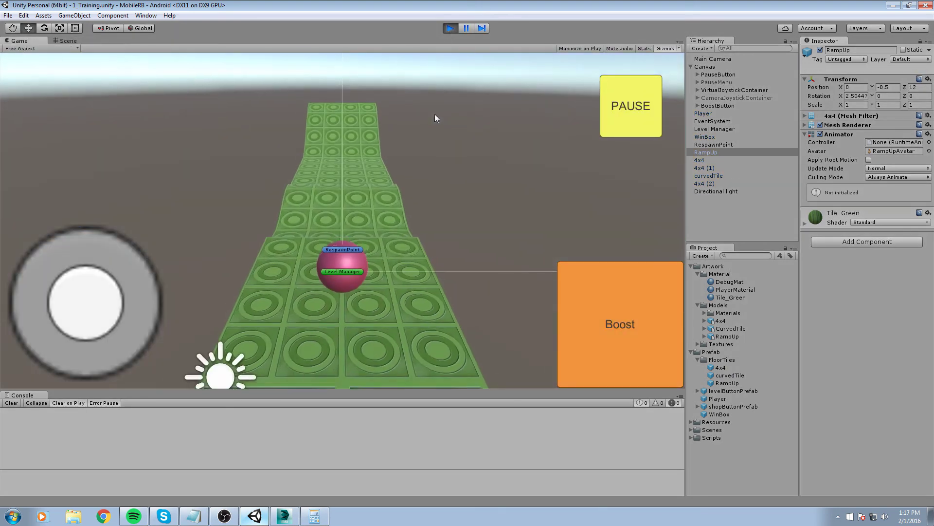
click(449, 28)
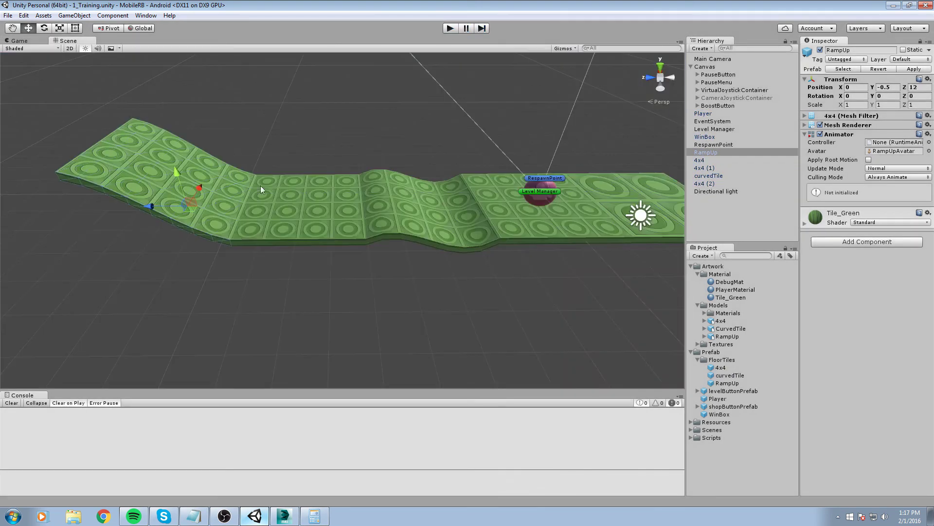
- Remove the Animator component from the RampUp object and add a Mesh Collider to it
middle_drag(294, 124, 374, 109)
middle_drag(511, 95, 498, 157)
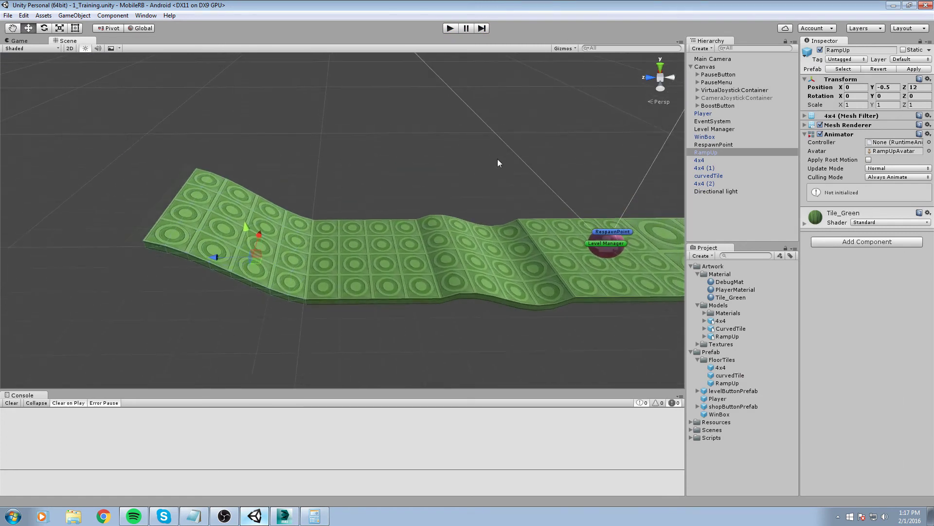
scroll(498, 156, up, 1)
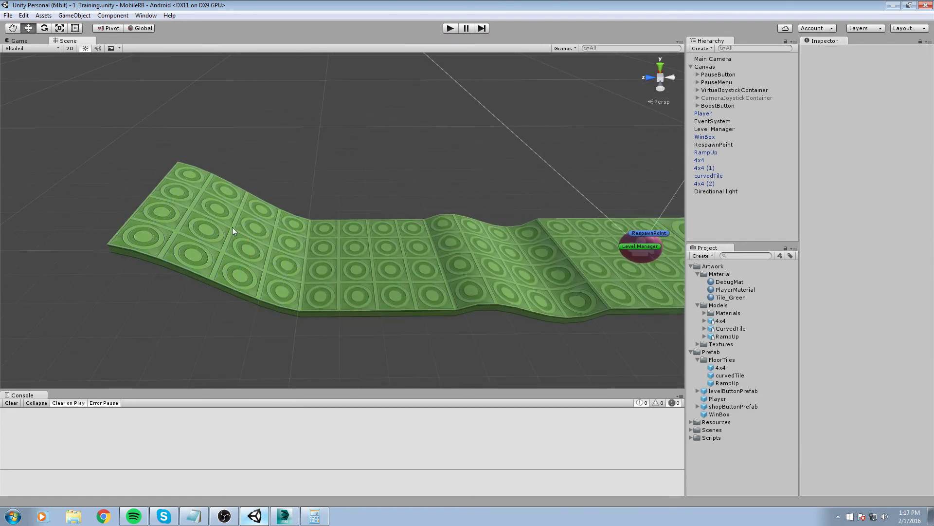
right_click(833, 138)
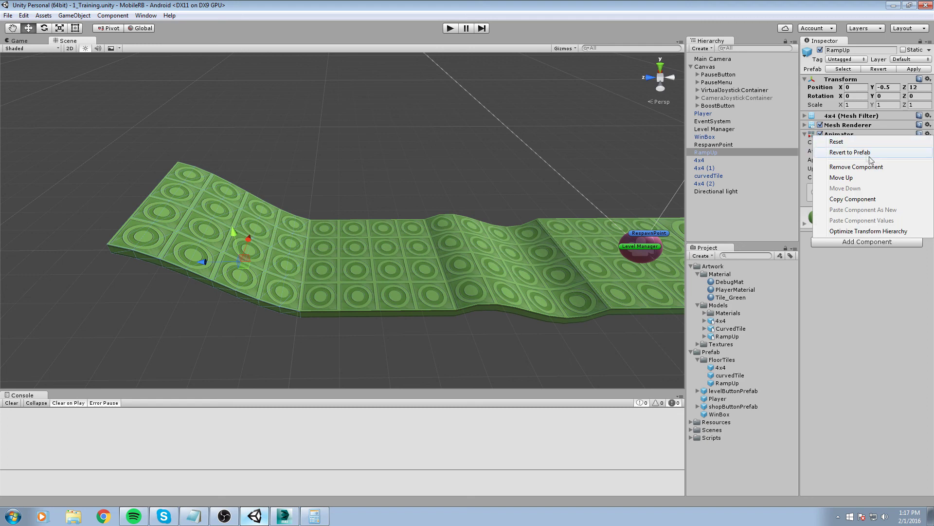
click(847, 152)
click(846, 166)
key(Return)
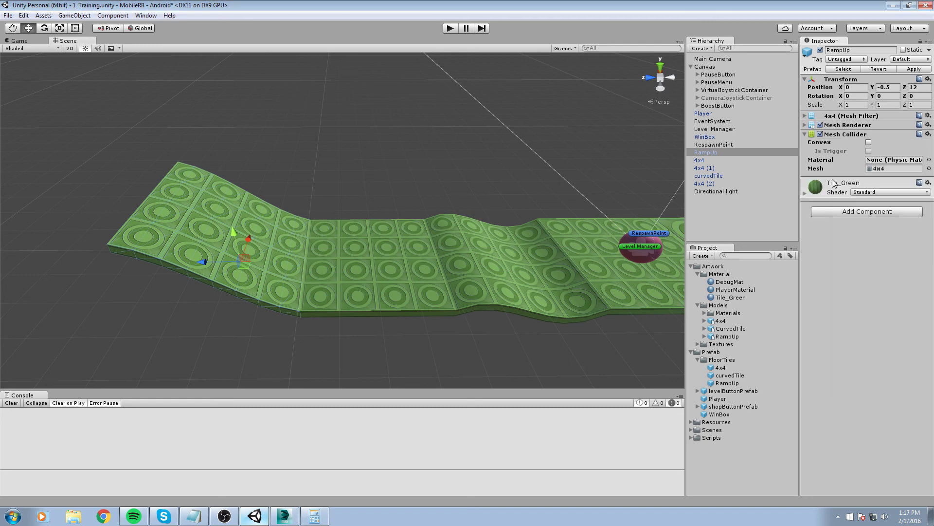
- Apply the RampUp object's changes to its prefab and playtest the ball rolling up the ramp
click(914, 69)
click(444, 29)
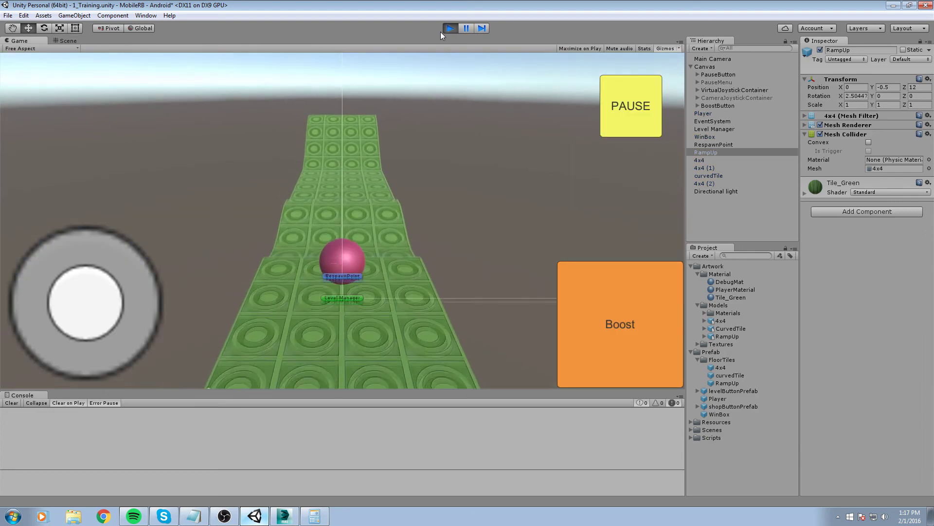
drag(509, 183, 324, 192)
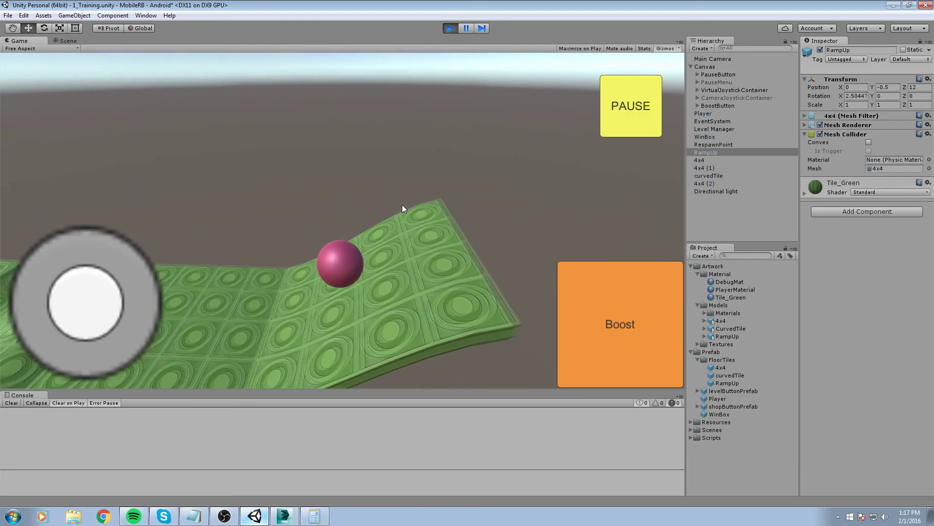
drag(276, 214, 492, 191)
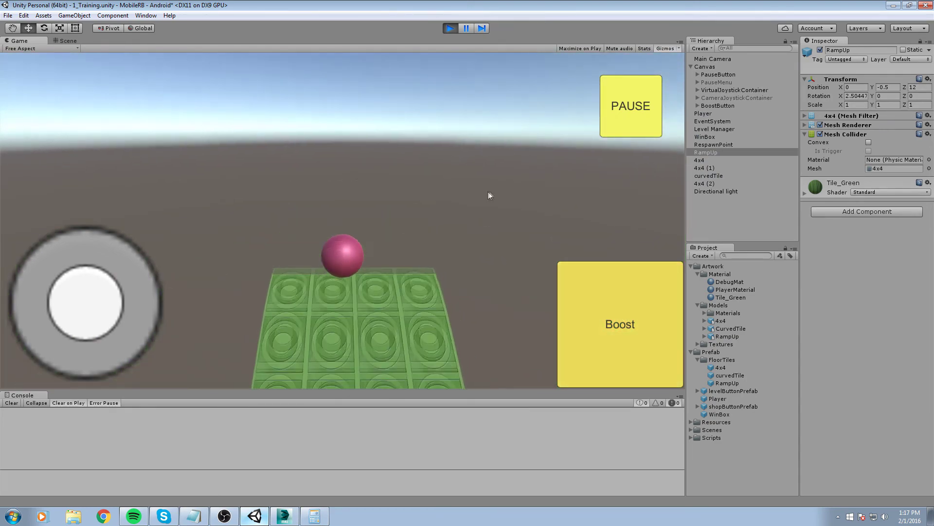
click(452, 31)
- Duplicate the ramp, move the copy along Z to 16 and rotate it 180 degrees about Y to form a downhill side
middle_drag(414, 149, 360, 117)
middle_drag(375, 195, 424, 170)
click(280, 142)
middle_drag(287, 140, 387, 139)
key(w)
click(381, 153)
key(ctrl+d)
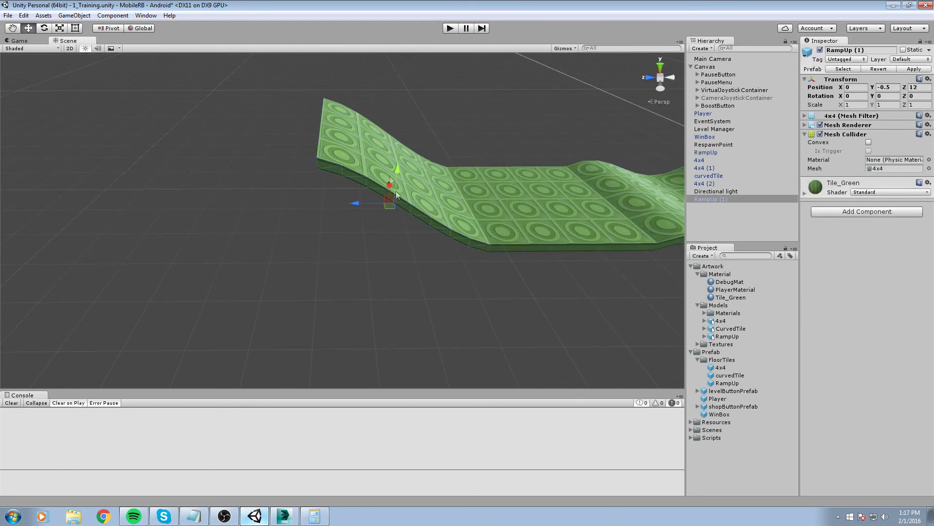
drag(384, 210, 218, 199)
key(e)
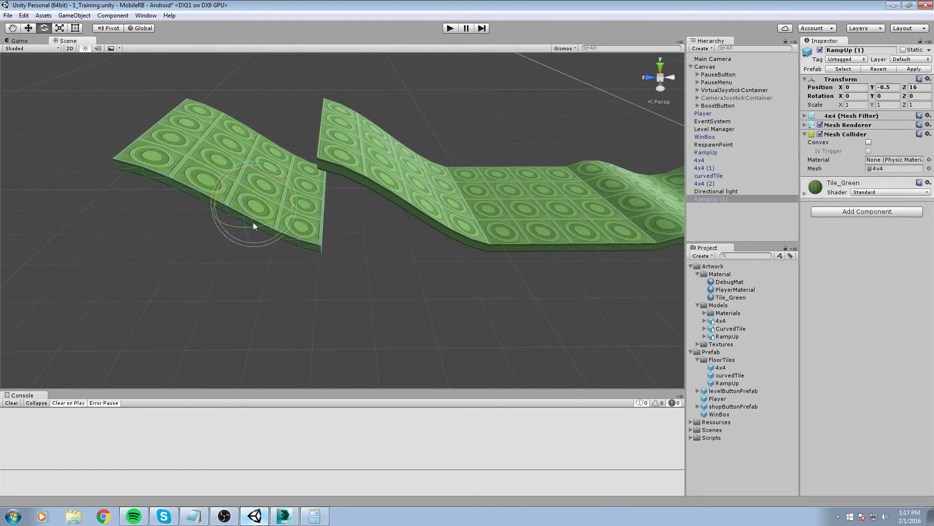
drag(253, 226, 512, 152)
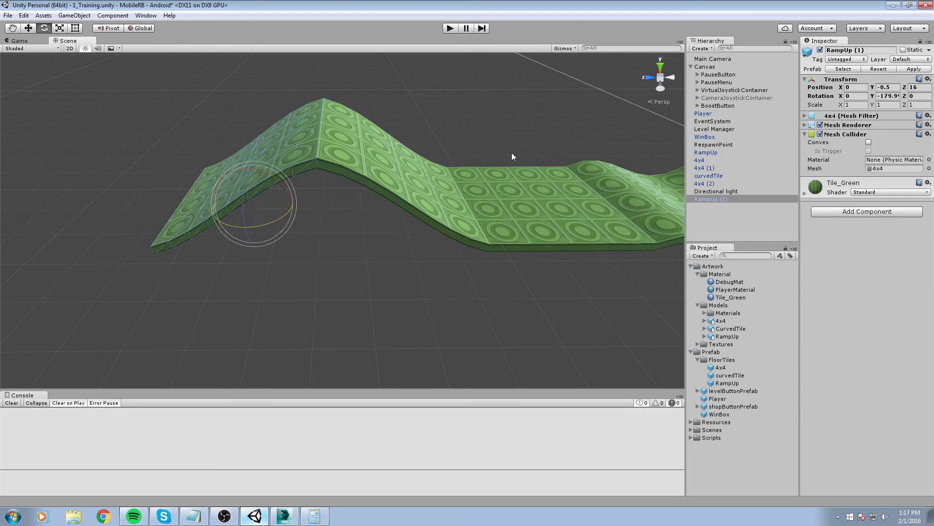
- Playtest the level with a boost to check how the ball travels over the two-sided ramp
click(452, 26)
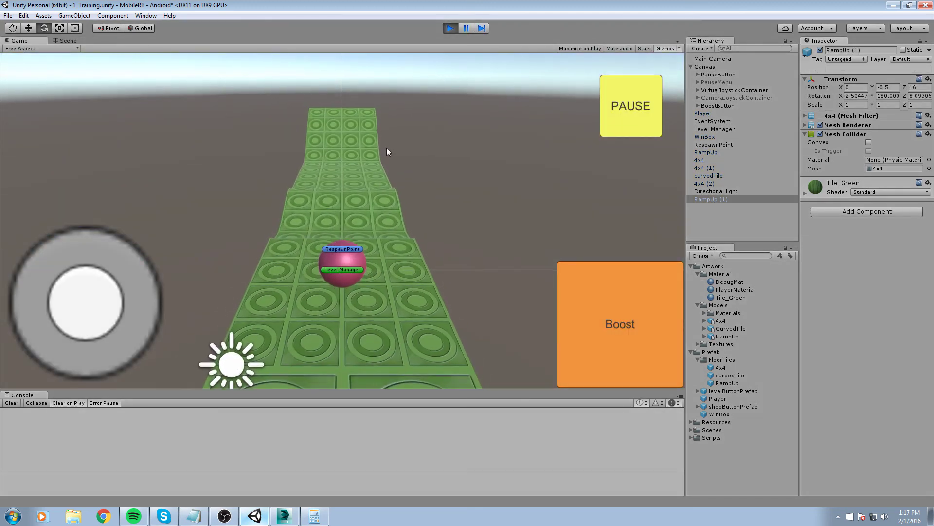
click(607, 311)
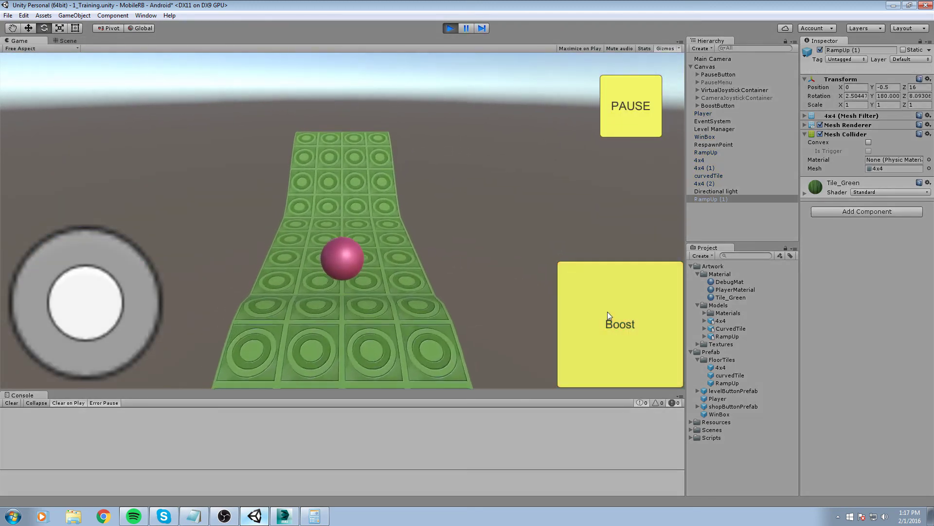
drag(338, 157, 443, 212)
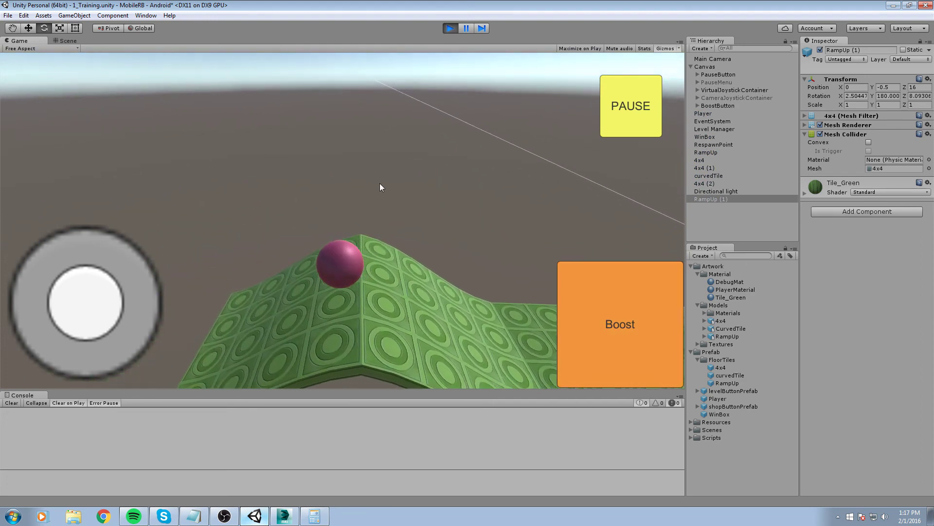
click(450, 28)
- Delete the duplicated ramp from the scene and select the original ramp
scroll(369, 182, down, 3)
middle_drag(297, 181, 293, 252)
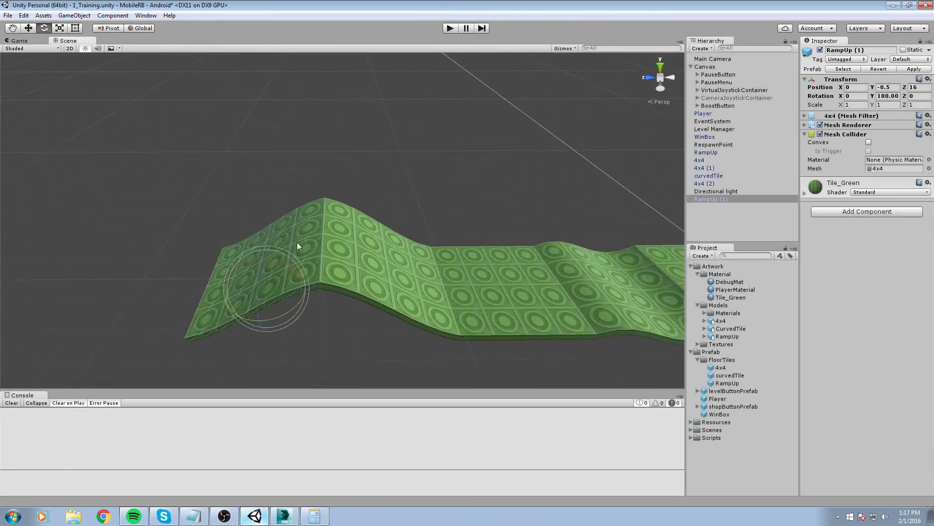
right_drag(243, 248, 299, 230)
middle_drag(299, 229, 280, 244)
click(324, 191)
key(Delete)
click(215, 297)
right_drag(380, 175, 350, 299)
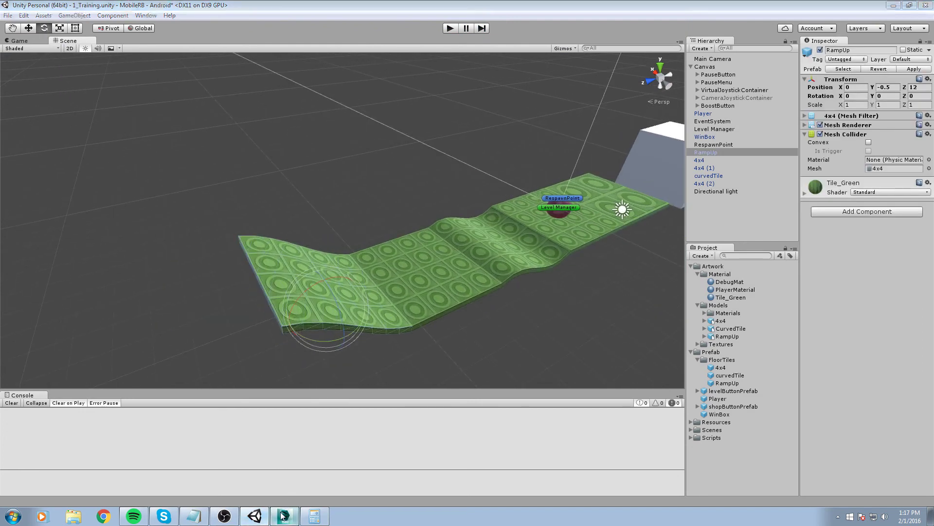
- Switch to 3ds Max and try to open the 4x4 model from the Models folder
click(284, 516)
click(5, 10)
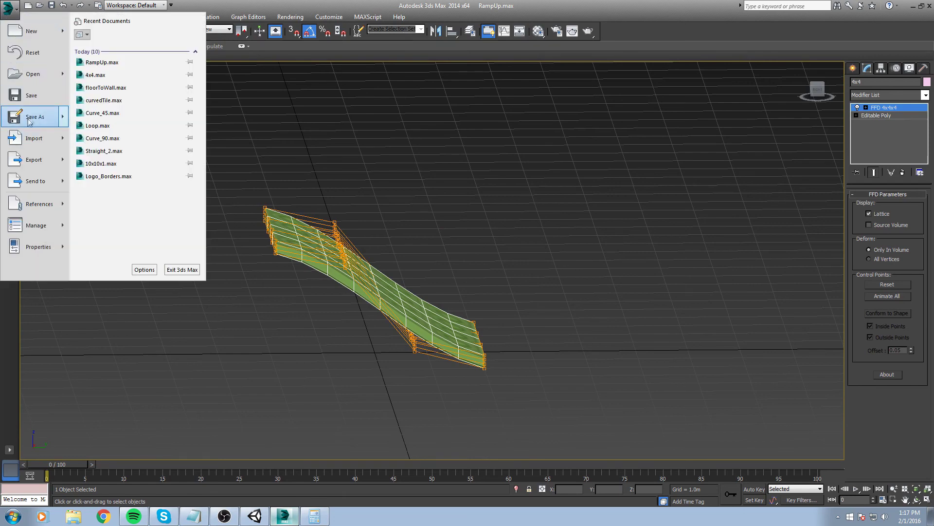
click(28, 71)
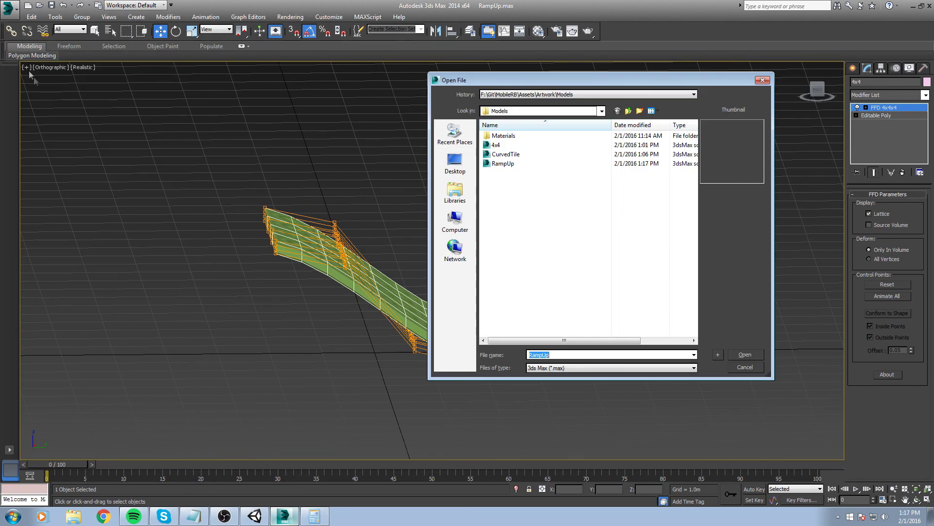
double_click(517, 146)
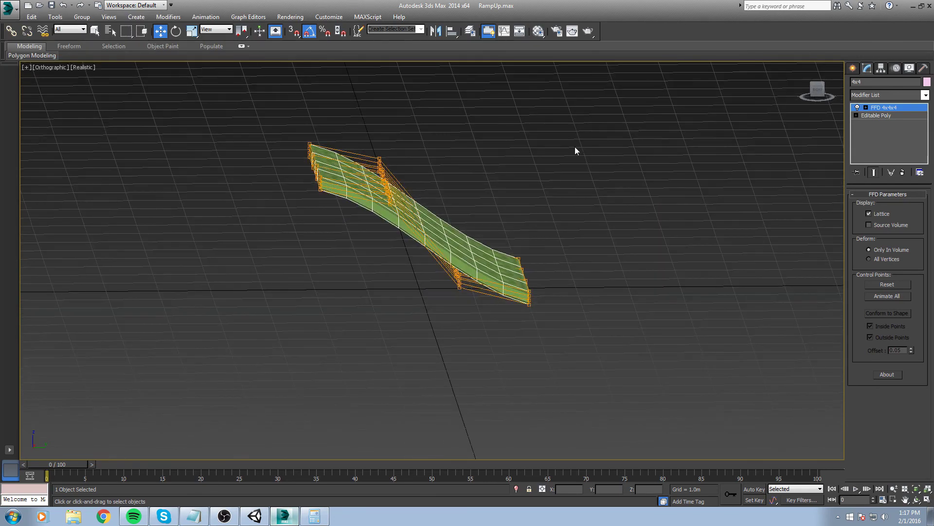
scroll(548, 185, down, 5)
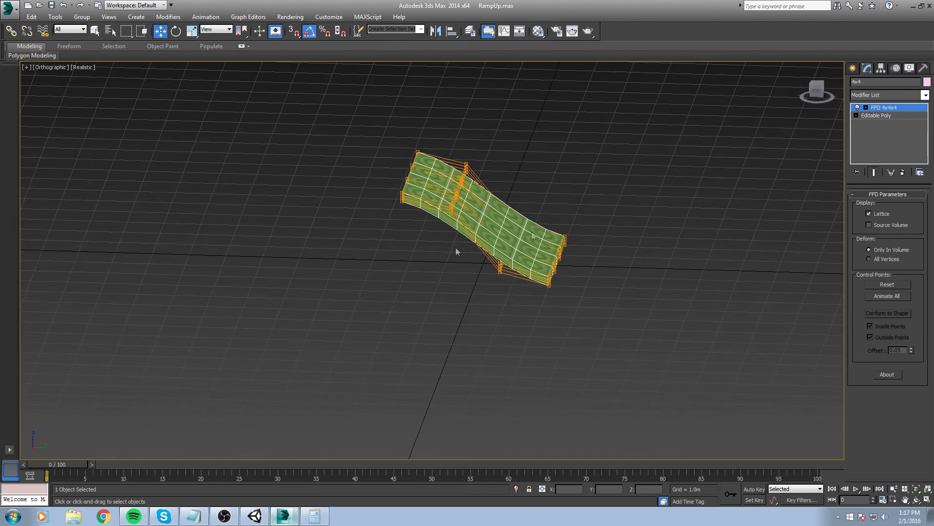
- Save the scene under the new name 90Turn in the Models folder
click(9, 8)
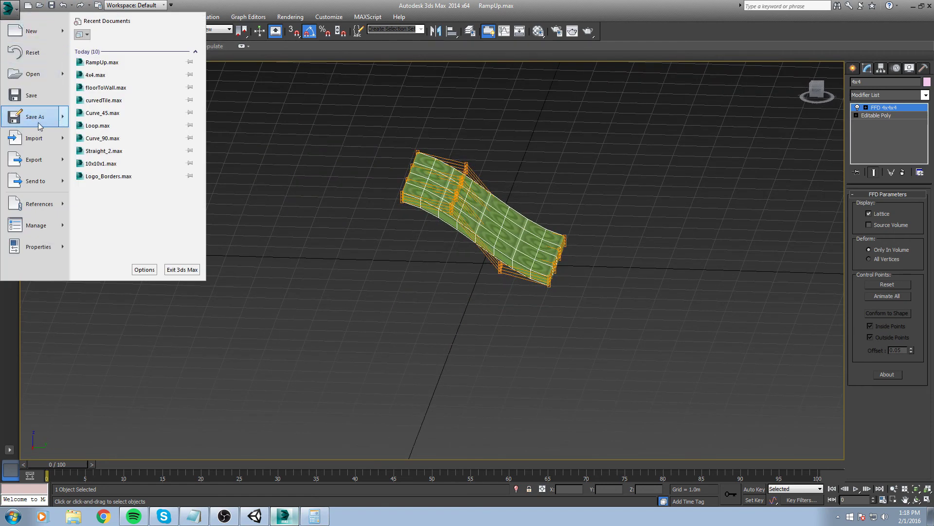
click(39, 121)
text(90t)
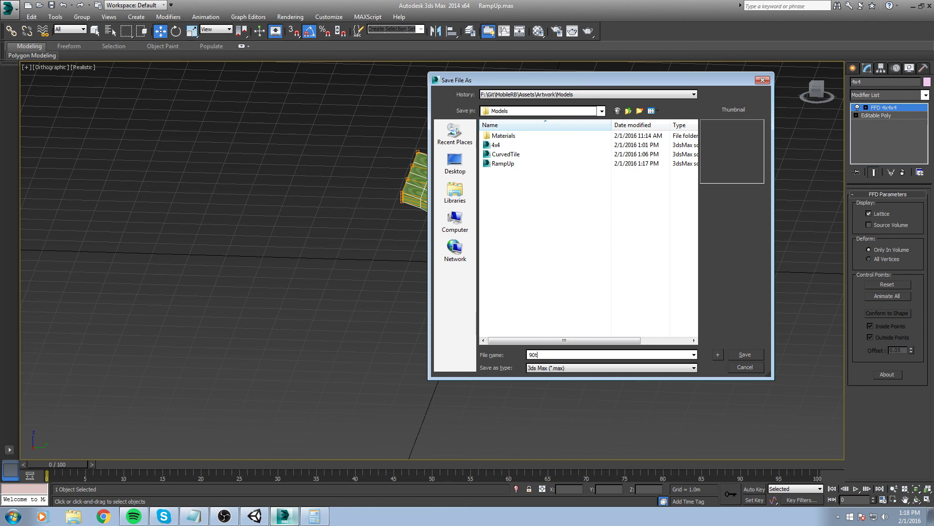
text(u)
key(BackSpace)
key(BackSpace)
text(T)
key(Return)
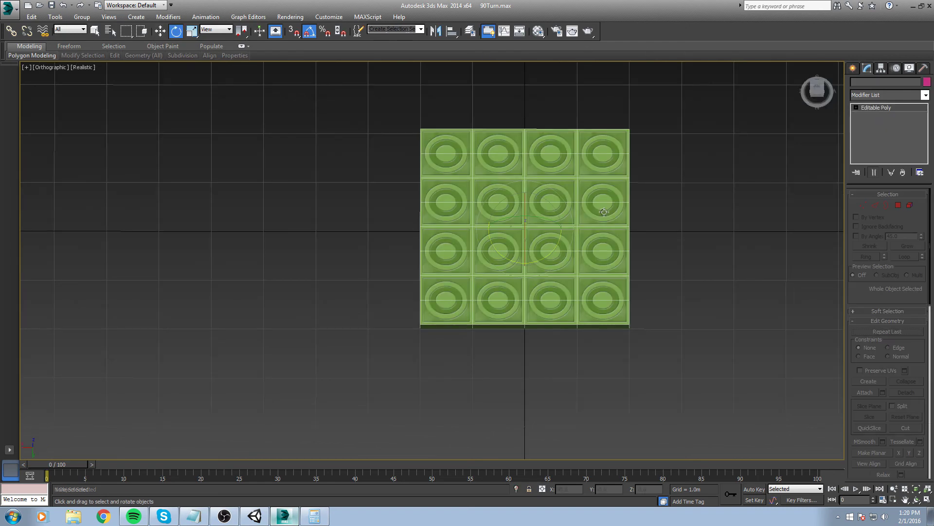
- Add an Unwrap UVW modifier to the flat 90Turn tile and open its UV editor
key(e)
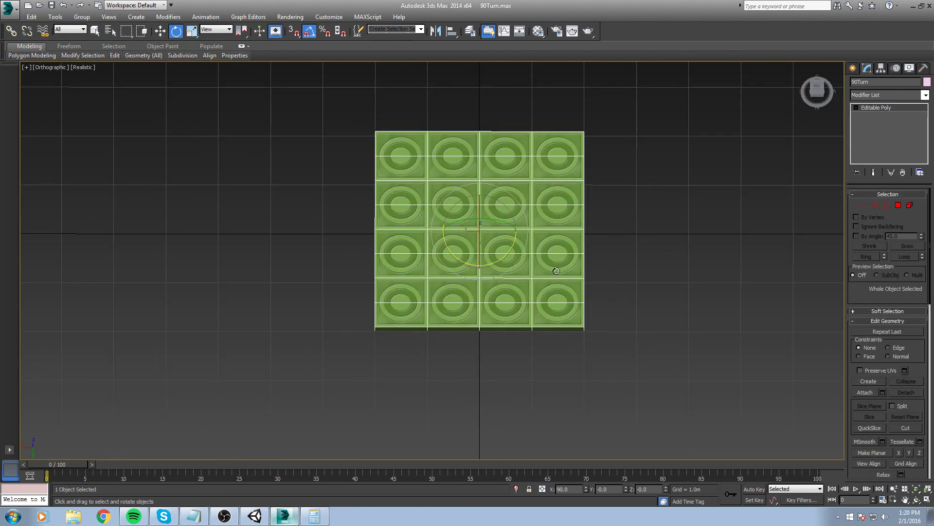
click(926, 95)
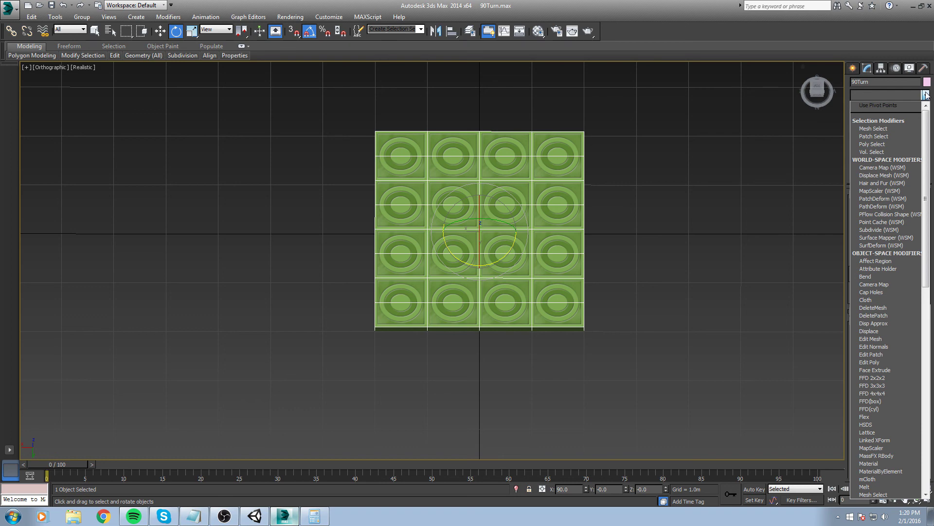
click(925, 95)
click(525, 209)
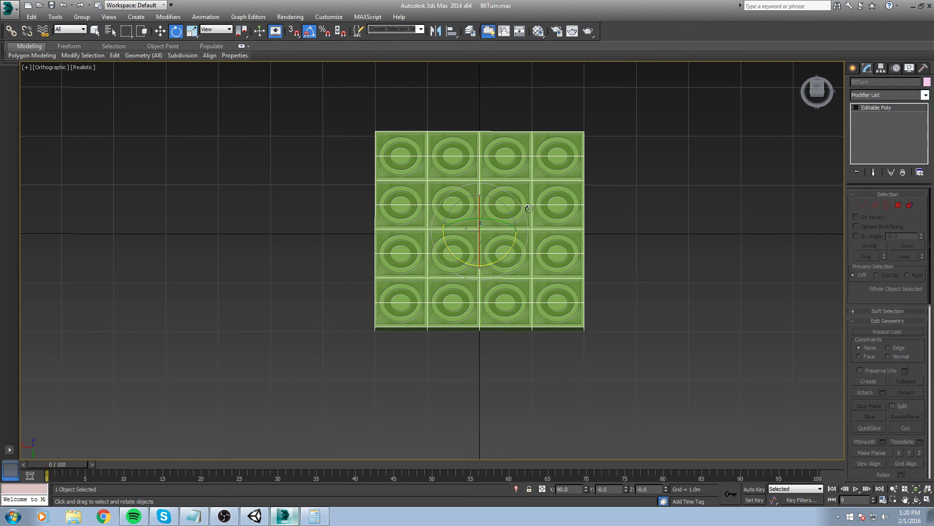
click(923, 98)
key(u)
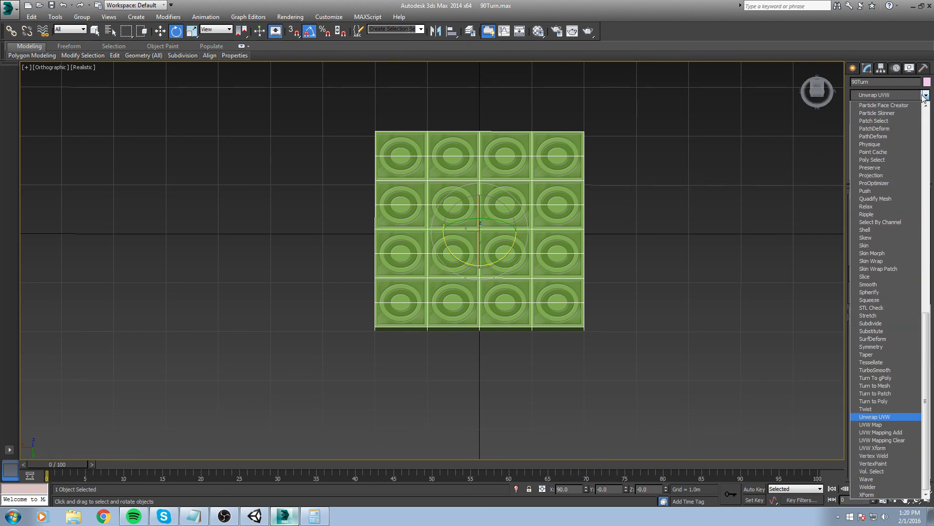
key(Return)
click(881, 307)
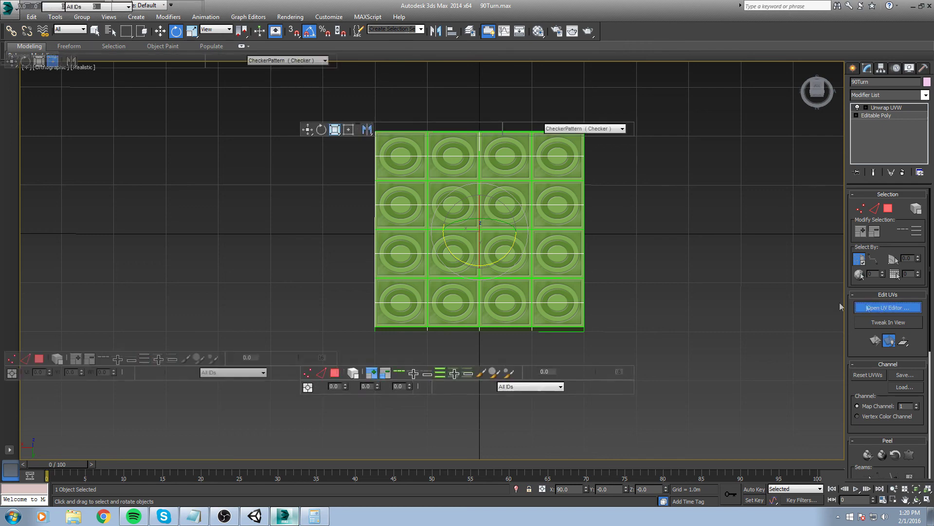
- In polygon mode, select all top faces of the tile's rightmost column for UV editing
click(39, 359)
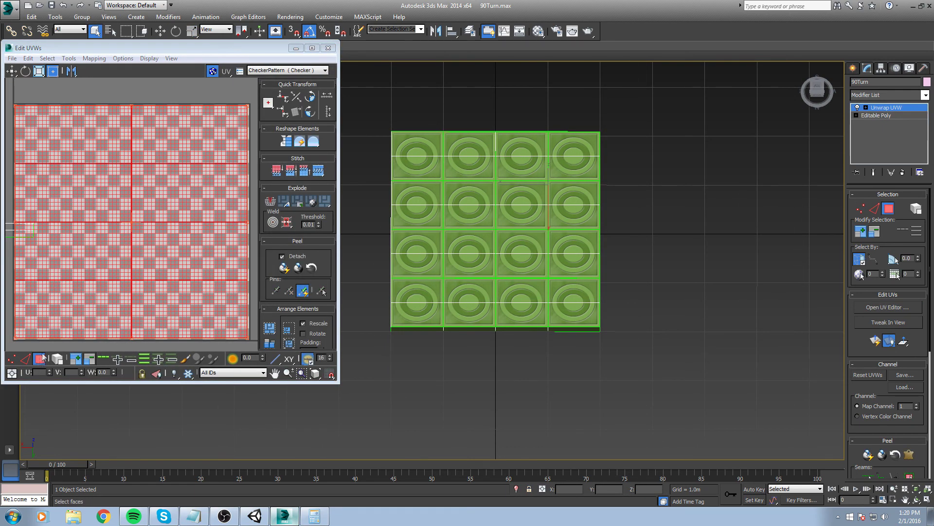
click(669, 194)
click(570, 166)
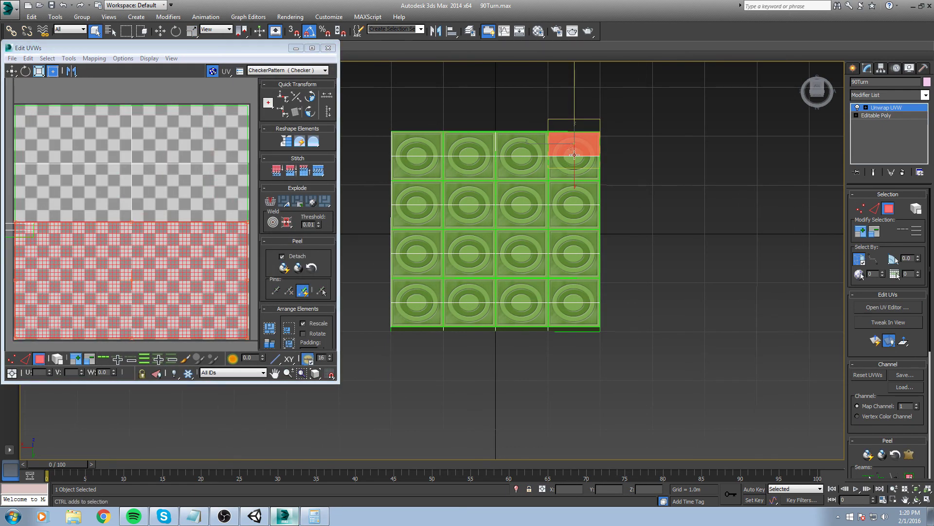
drag(589, 170, 579, 311)
middle_drag(576, 194, 584, 232)
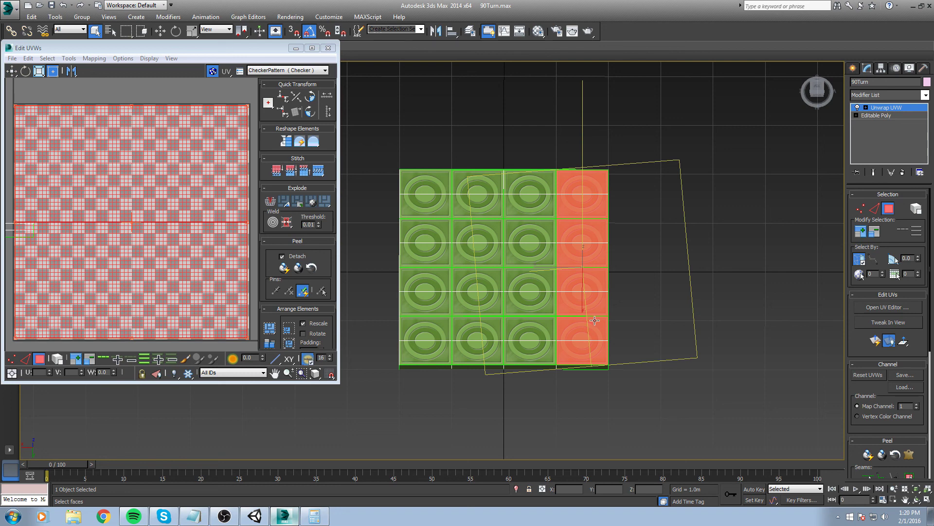
- Apply Flatten Mapping to the UVs of the selected column of faces
click(91, 59)
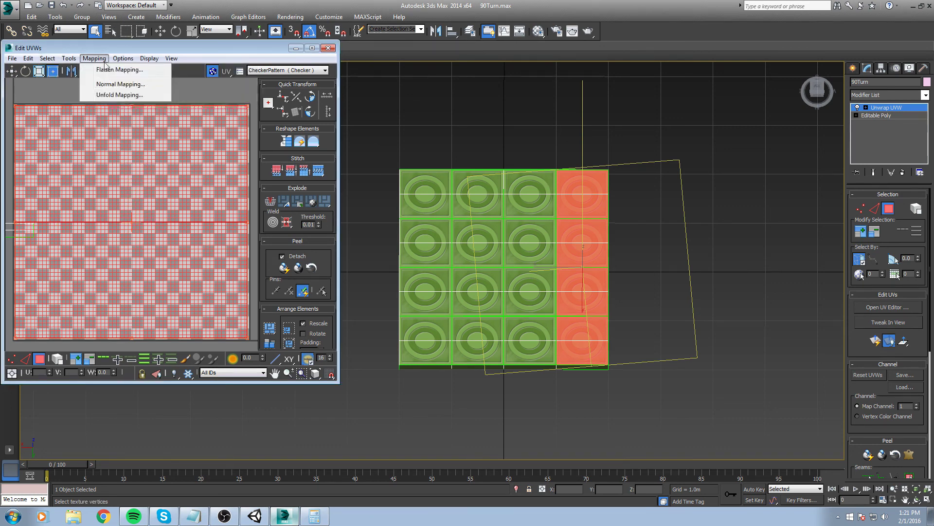
click(115, 70)
click(128, 65)
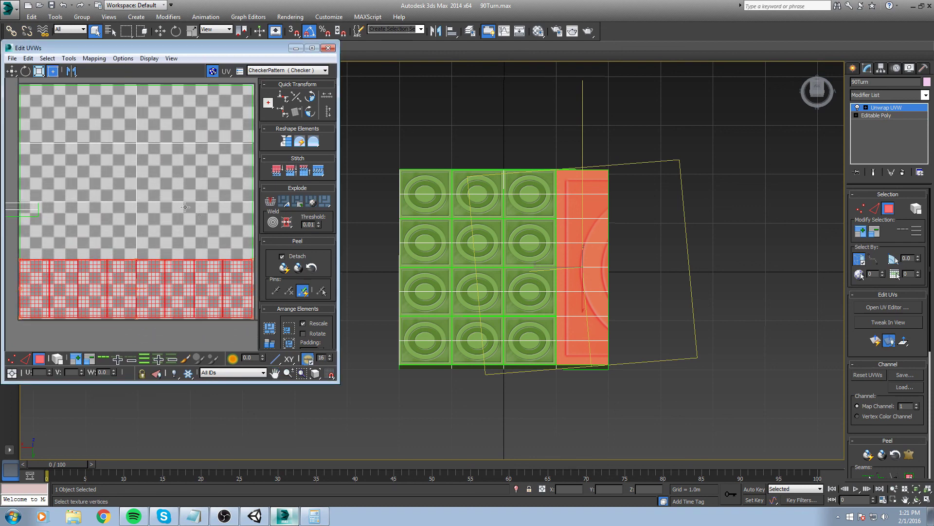
scroll(139, 288, down, 3)
key(e)
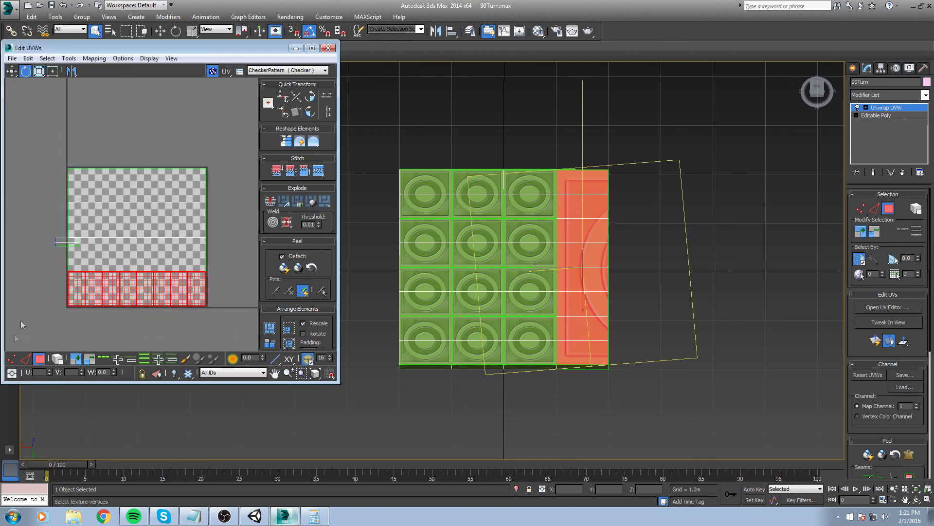
- Move the flattened strip's upper row of UV vertices up to the top edge of the texture square
click(11, 359)
scroll(68, 272, up, 2)
scroll(22, 262, up, 2)
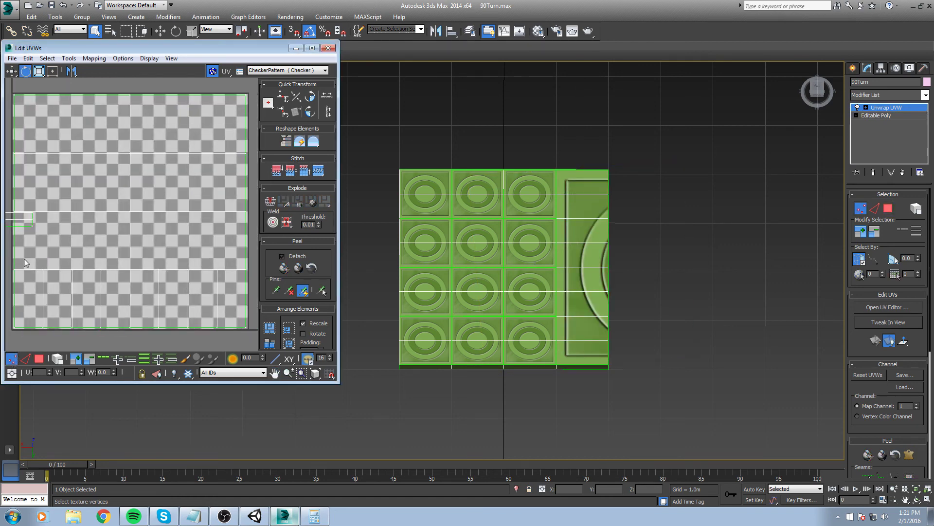
scroll(22, 261, down, 2)
drag(14, 260, 184, 275)
key(w)
drag(90, 268, 94, 164)
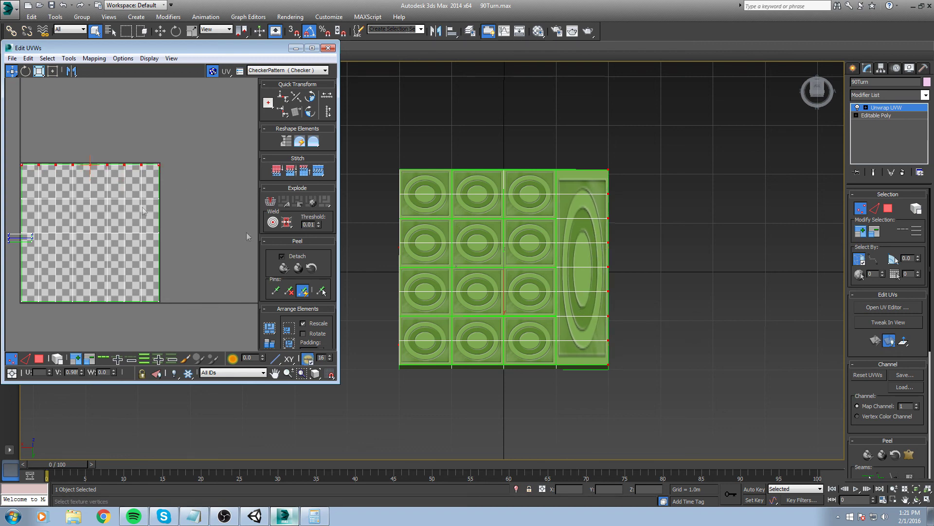
scroll(176, 173, up, 10)
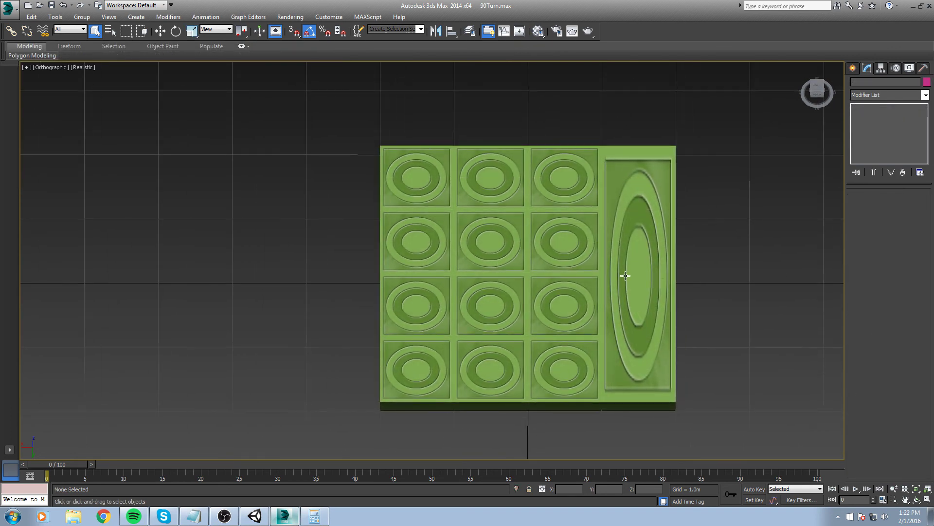
- Select the 90Turn tile and add a Bend modifier to it
click(625, 276)
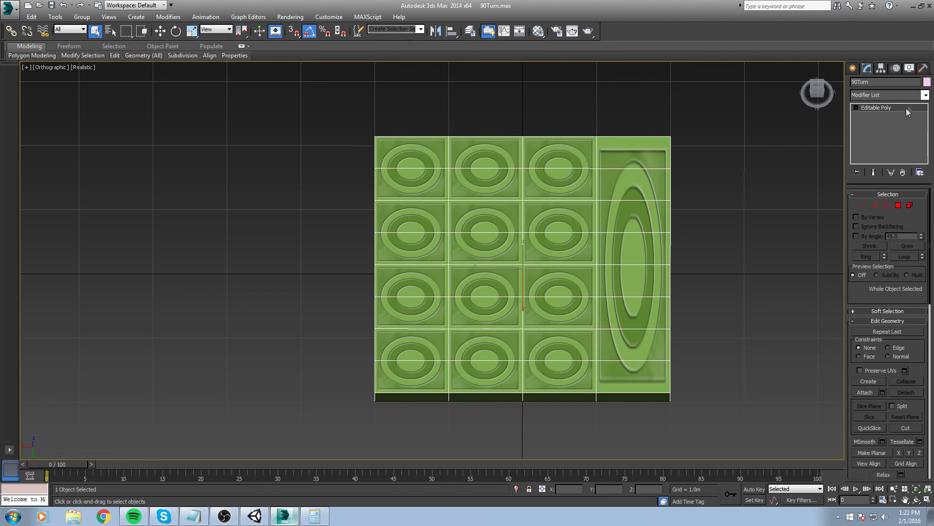
click(925, 95)
key(b)
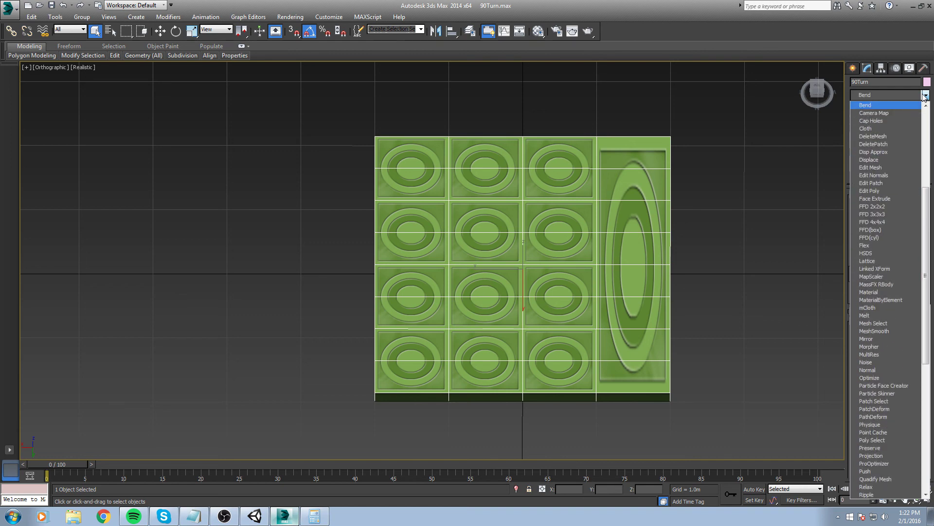
key(Return)
click(882, 108)
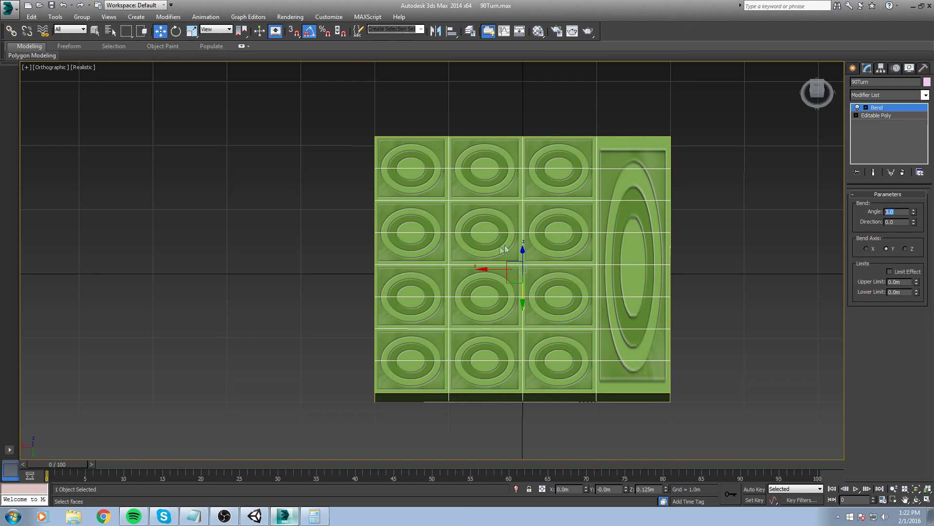
- Bend the 90Turn tile into a quarter turn by setting the Bend modifier's angle to -90
text(90)
key(Return)
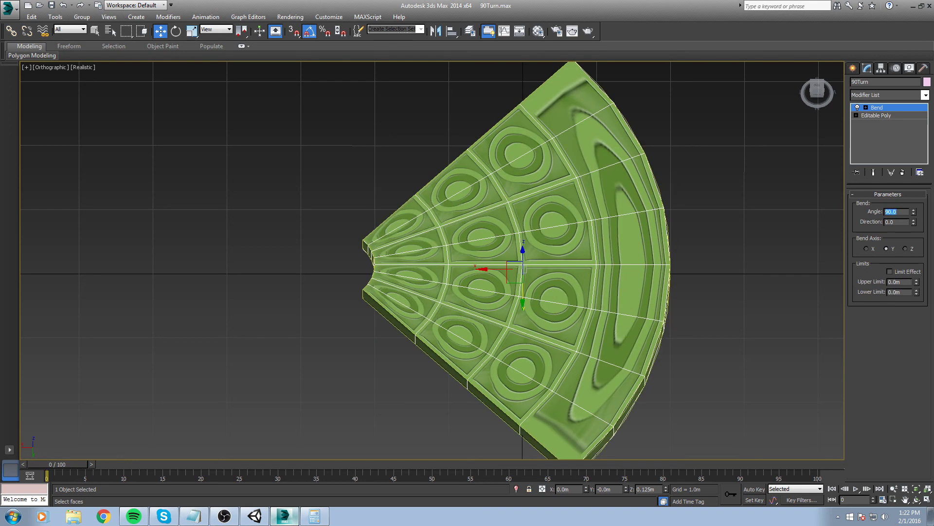
text(-90)
key(Return)
middle_drag(691, 189, 667, 209)
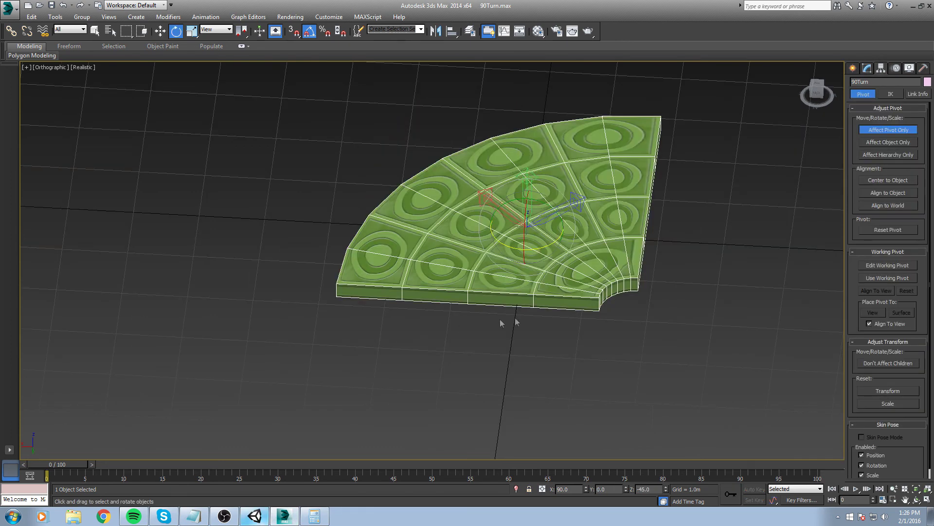
- Reset the XForm of the 90Turn tile and collapse its modifier stack to an Editable Poly
middle_drag(502, 324, 431, 359)
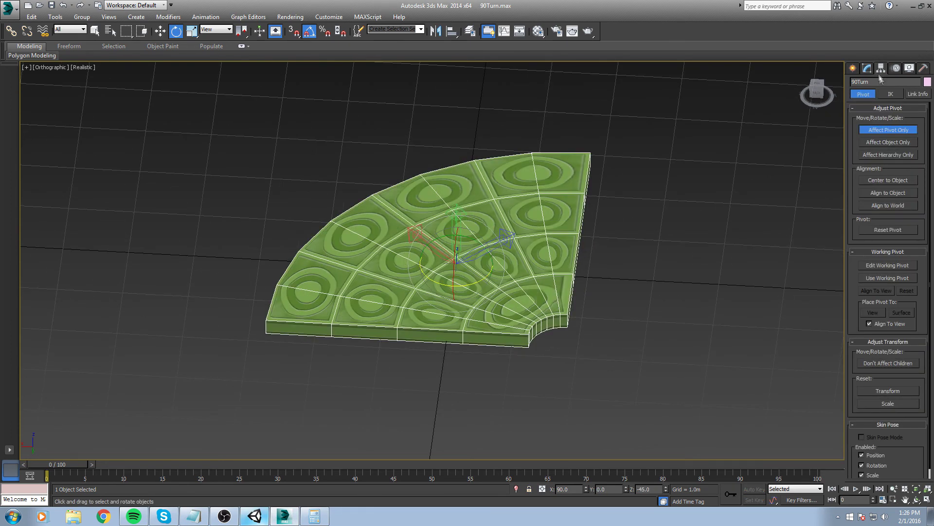
middle_drag(689, 147, 690, 147)
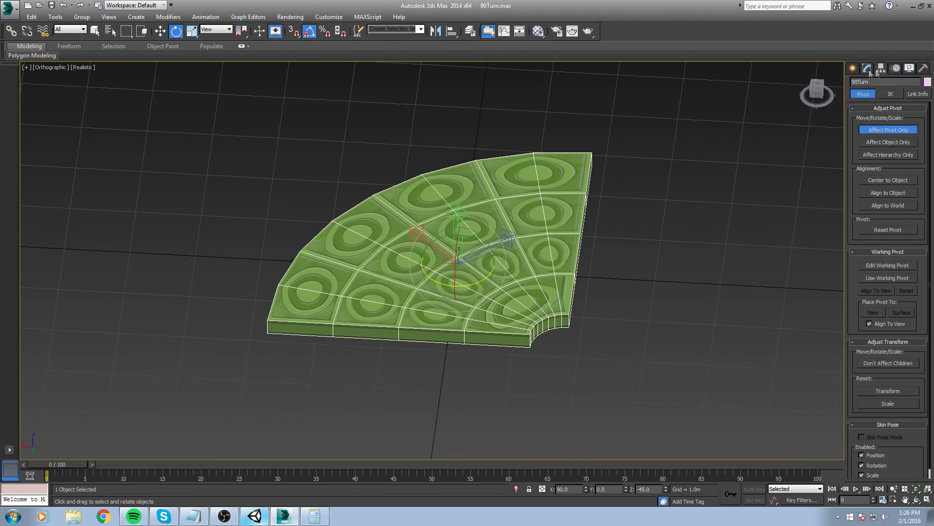
click(853, 69)
click(868, 68)
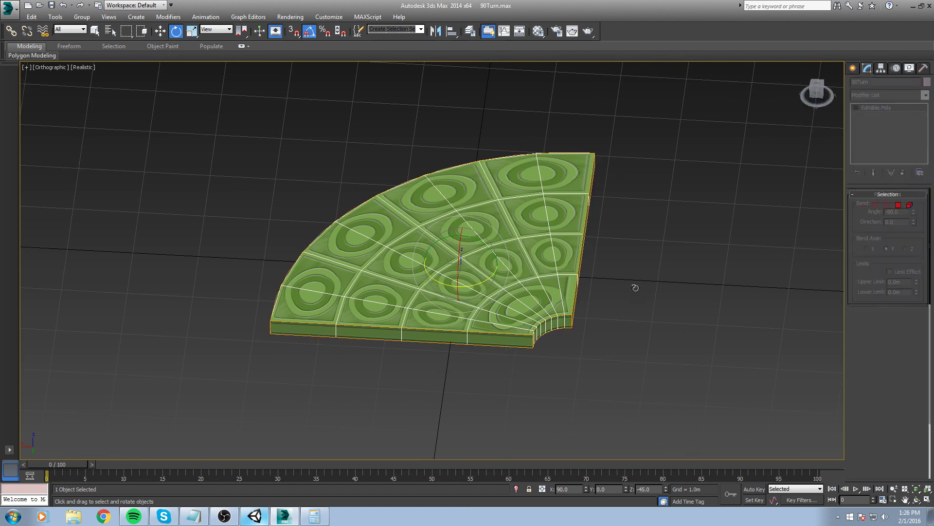
click(923, 68)
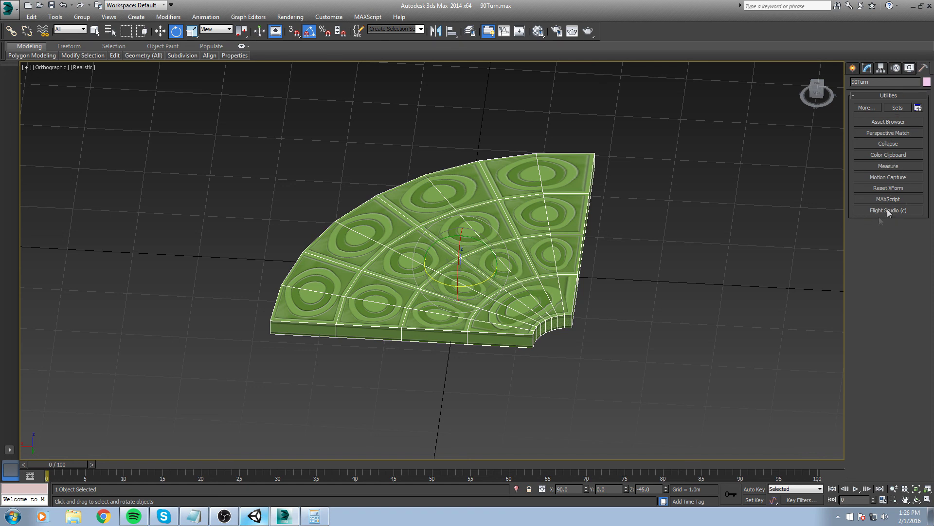
click(888, 188)
click(899, 242)
click(867, 69)
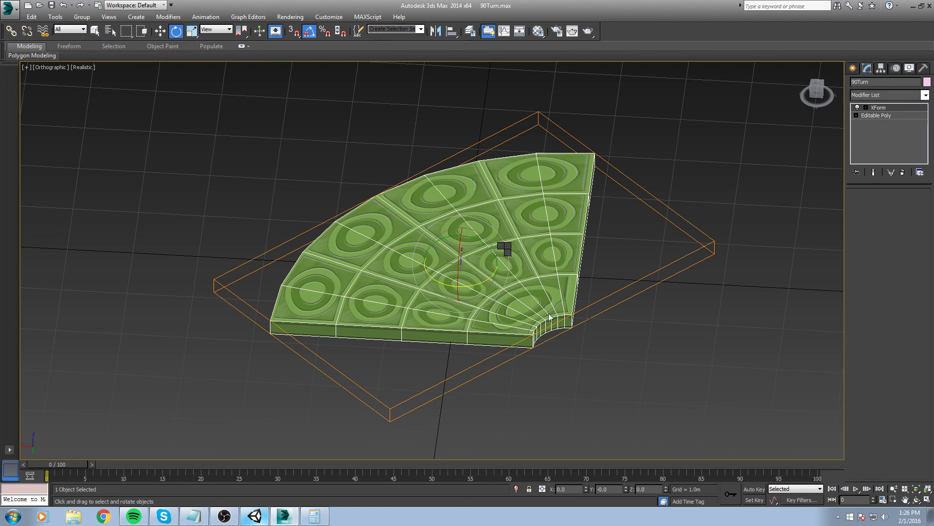
click(661, 350)
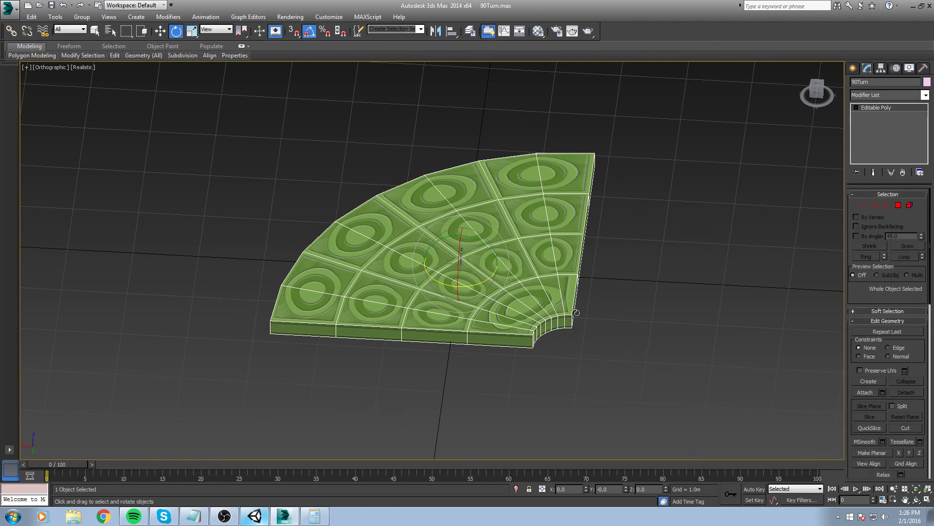
- Rotate only the pivot of the 90Turn tile to 90 degrees on X and -90 degrees on Z
click(881, 69)
click(889, 129)
alt+middle_drag(561, 163, 550, 255)
scroll(510, 247, up, 6)
scroll(525, 234, down, 4)
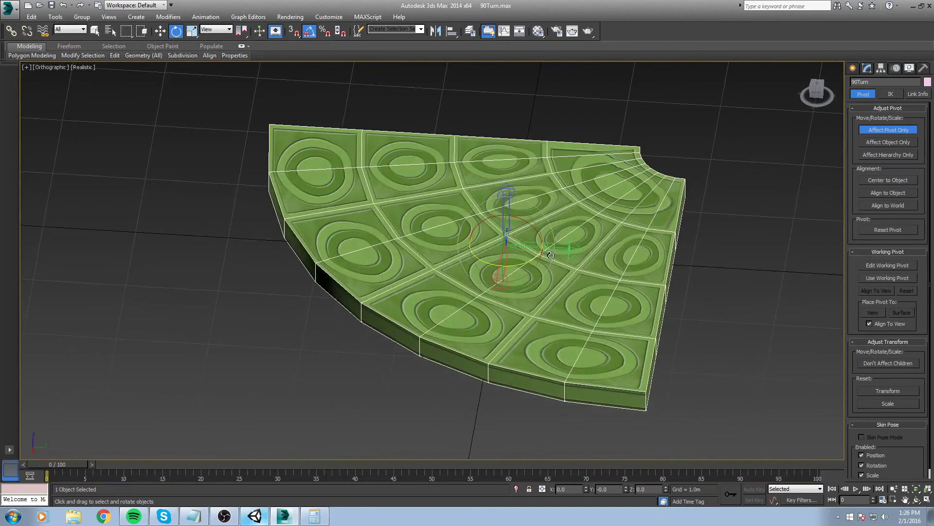
drag(518, 222, 475, 215)
drag(516, 264, 471, 272)
scroll(570, 223, up, 1)
alt+middle_drag(565, 288, 489, 282)
scroll(488, 282, down, 1)
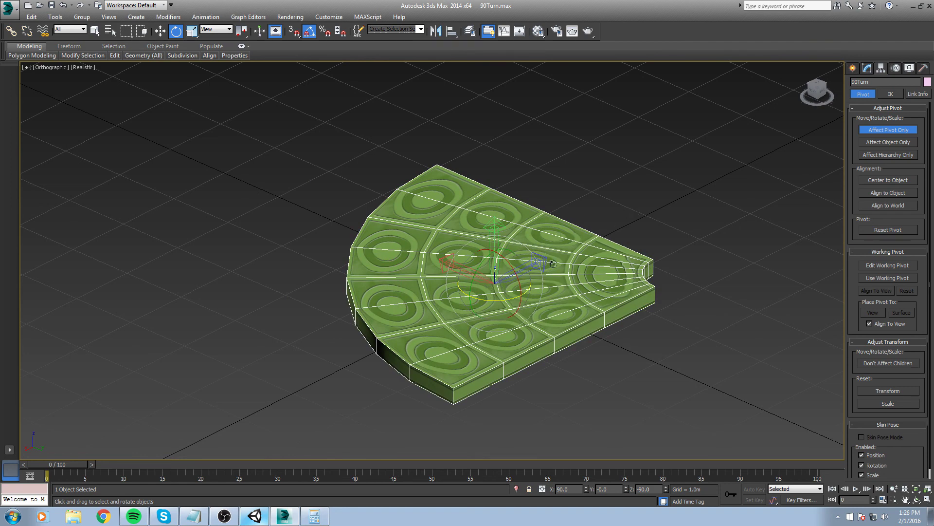
click(867, 67)
middle_drag(693, 269, 646, 221)
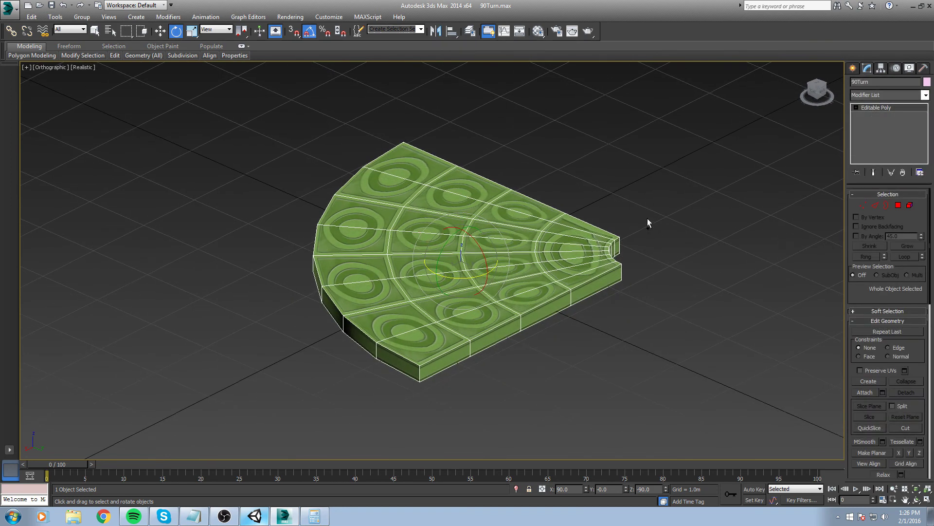
- Switch to Unity, add the 90Turn model to the scene and set its position to 0, 0, 0
click(255, 516)
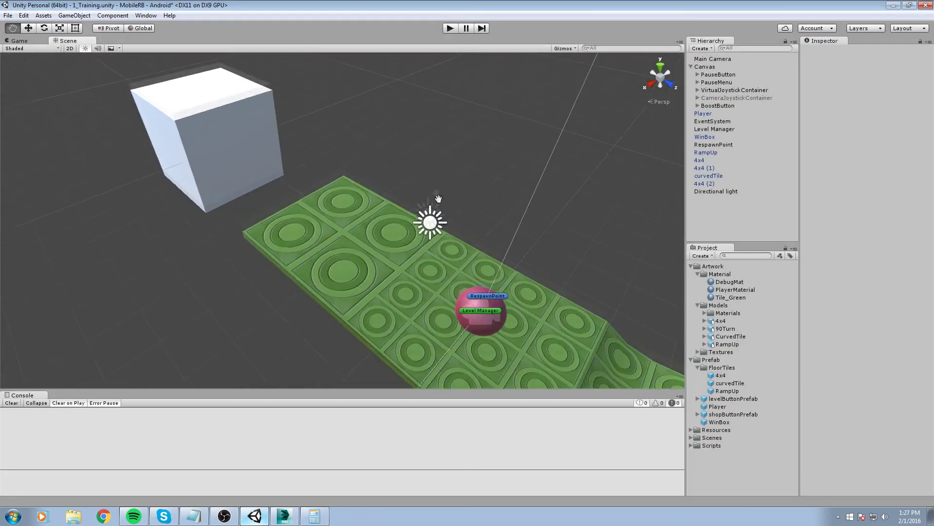
middle_drag(438, 198, 453, 219)
alt+drag(452, 219, 464, 226)
middle_drag(465, 226, 529, 254)
scroll(529, 254, up, 3)
drag(740, 329, 421, 268)
click(851, 87)
text(0)
key(Tab)
text(0)
key(Tab)
text(0)
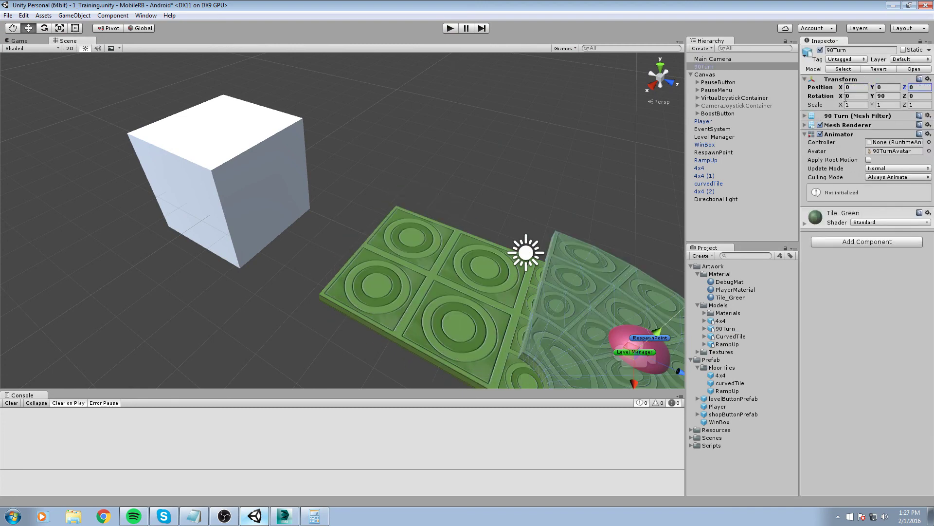
- Set the 90Turn tile's Y position to -0.5 and move it against the flat tile's side at X -3.783, Z -0.757
middle_drag(584, 273, 478, 250)
drag(468, 313, 527, 221)
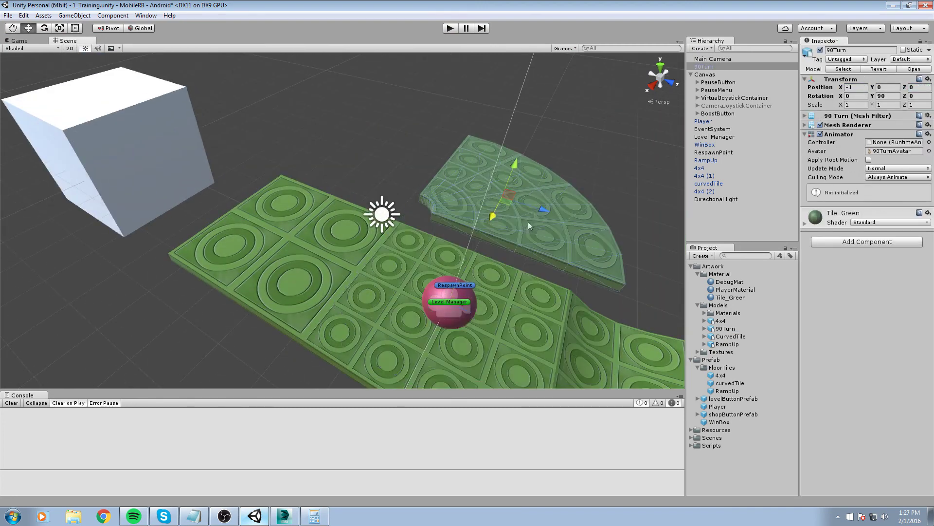
click(894, 88)
text(-0.5)
middle_drag(496, 133, 374, 241)
scroll(373, 241, up, 4)
alt+drag(374, 241, 480, 317)
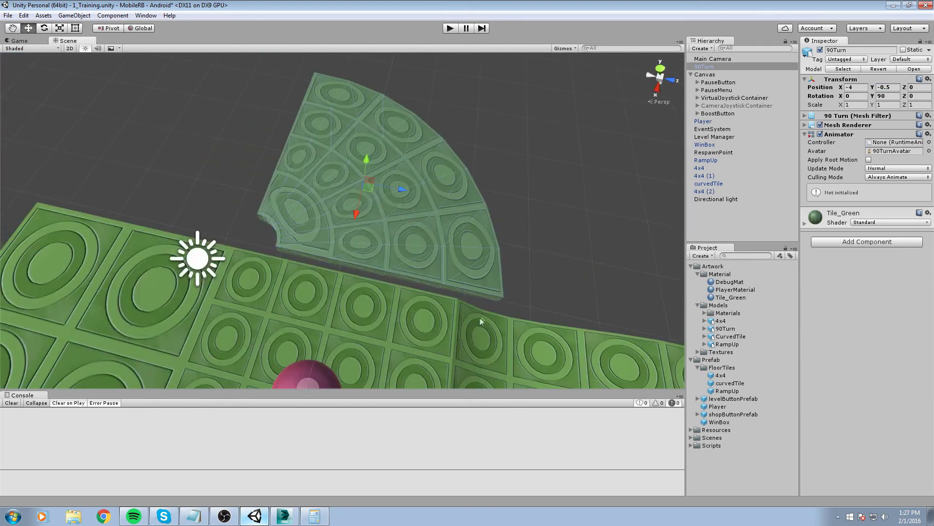
drag(369, 185, 328, 187)
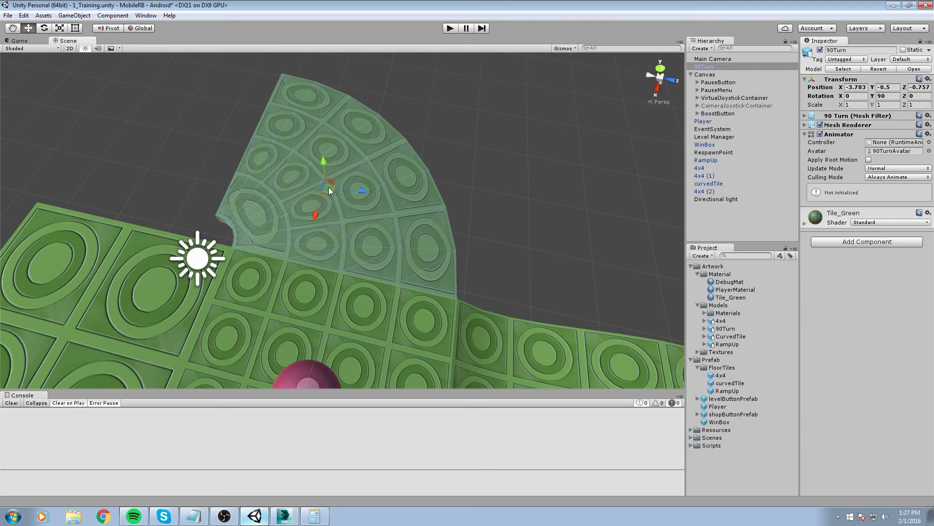
- Apply the Tile_Green material to the 90Turn tile in the scene
alt+drag(557, 250, 463, 211)
drag(738, 298, 369, 209)
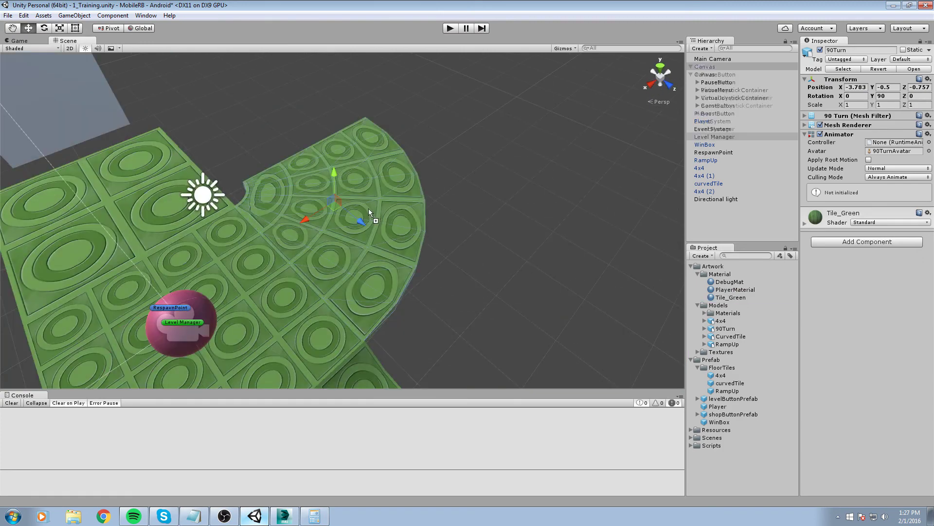
alt+drag(497, 273, 438, 214)
middle_drag(438, 215, 534, 265)
alt+drag(516, 261, 500, 207)
middle_drag(499, 204, 508, 229)
scroll(508, 230, up, 2)
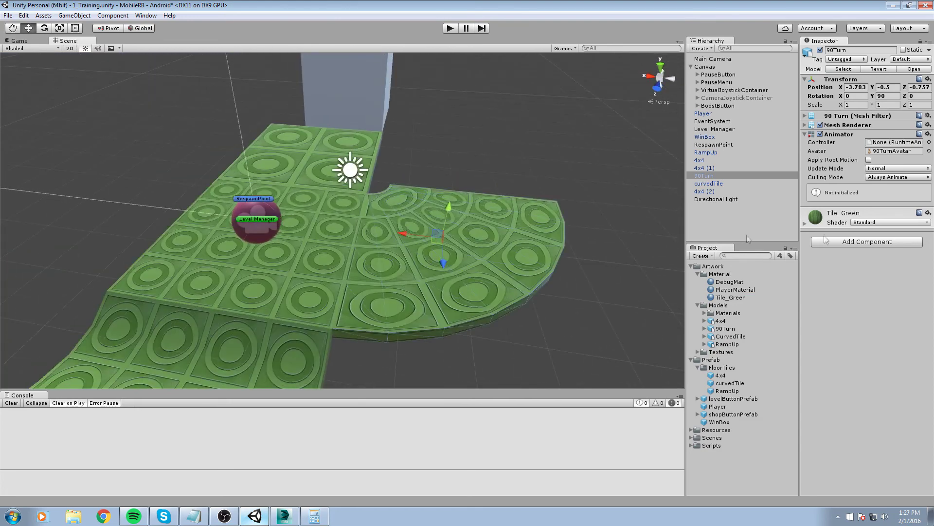
- Replace the Animator component on the 90Turn tile with a Mesh Collider and save the scene
right_click(844, 134)
click(864, 162)
click(862, 171)
text(mesh)
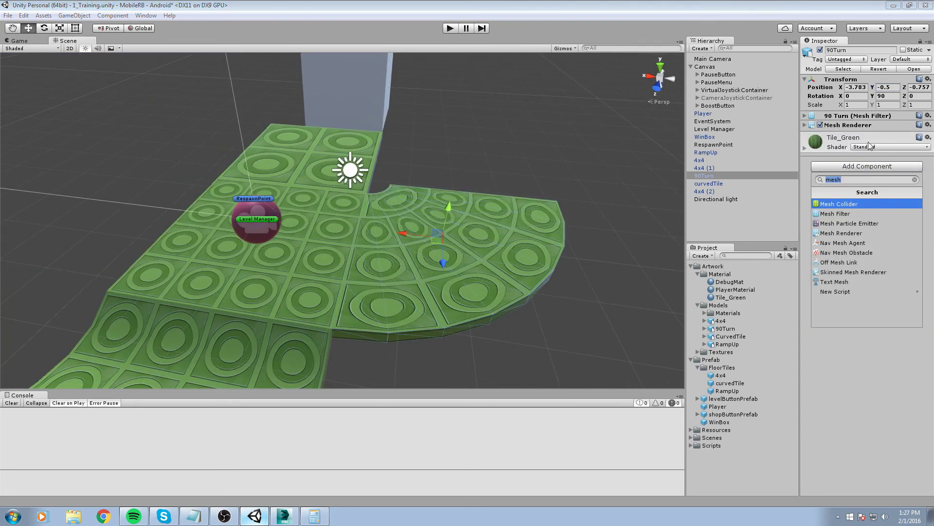
key(Return)
middle_drag(478, 186, 474, 185)
key(ctrl+s)
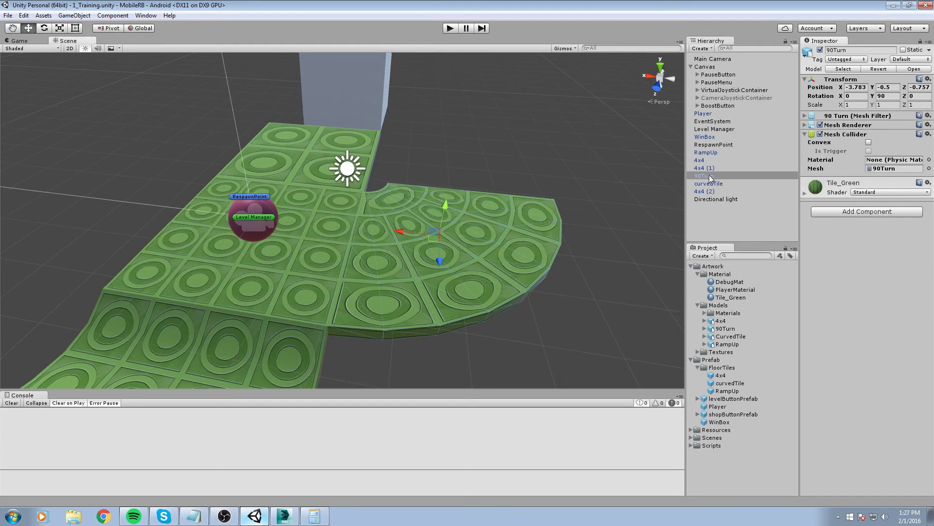
- Create a prefab from the scene's 90Turn tile in the FloorTiles folder and reselect the tile in the scene
drag(708, 176, 727, 366)
middle_drag(491, 311, 402, 214)
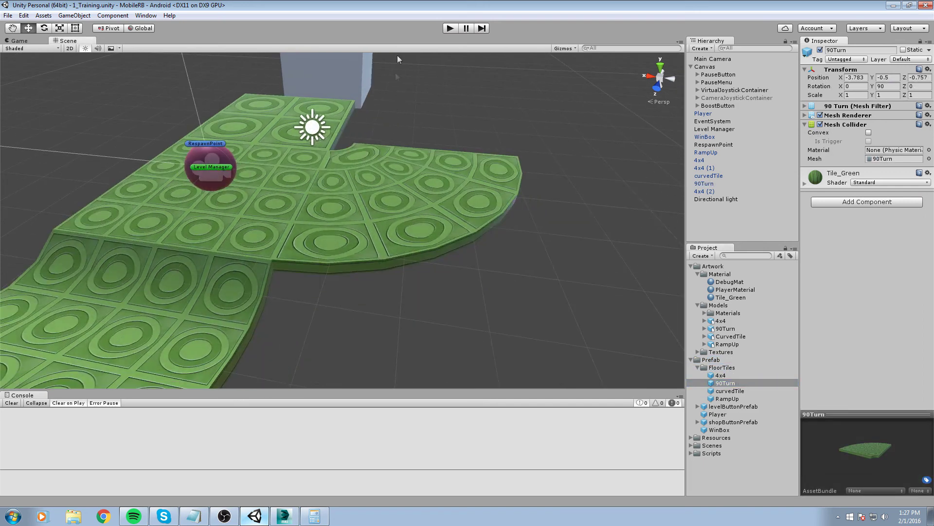
middle_drag(397, 54, 455, 213)
click(454, 209)
- Run the game and swing the camera around the ball to view the new turn tile
click(451, 28)
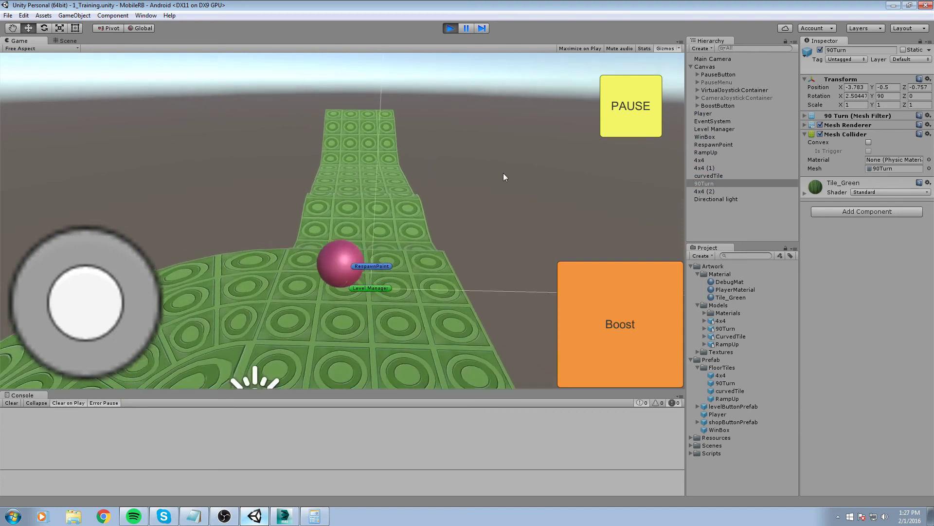
drag(530, 163, 294, 162)
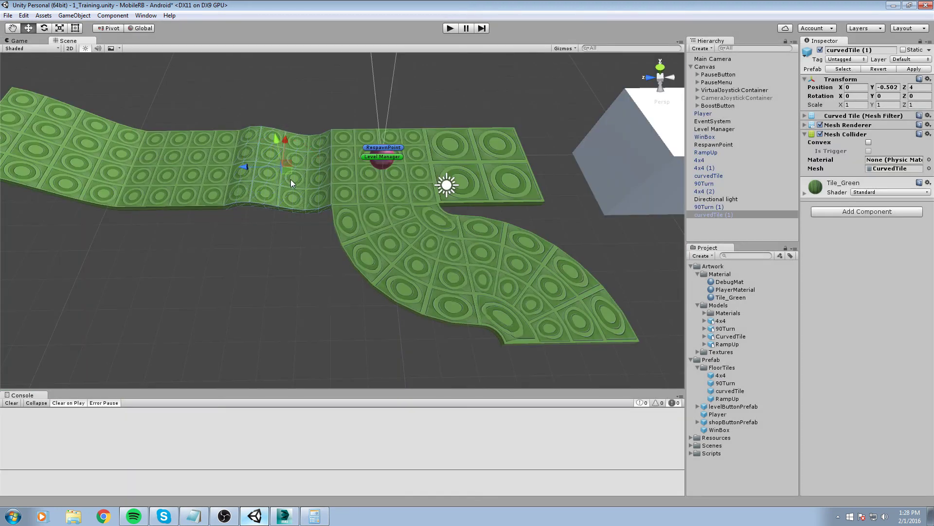
- Move the curvedTile copy to X -7, Z -5 near the second turn and rotate it about 90 degrees around Y
drag(556, 318, 578, 339)
middle_drag(579, 340, 498, 157)
right_drag(498, 157, 465, 176)
key(e)
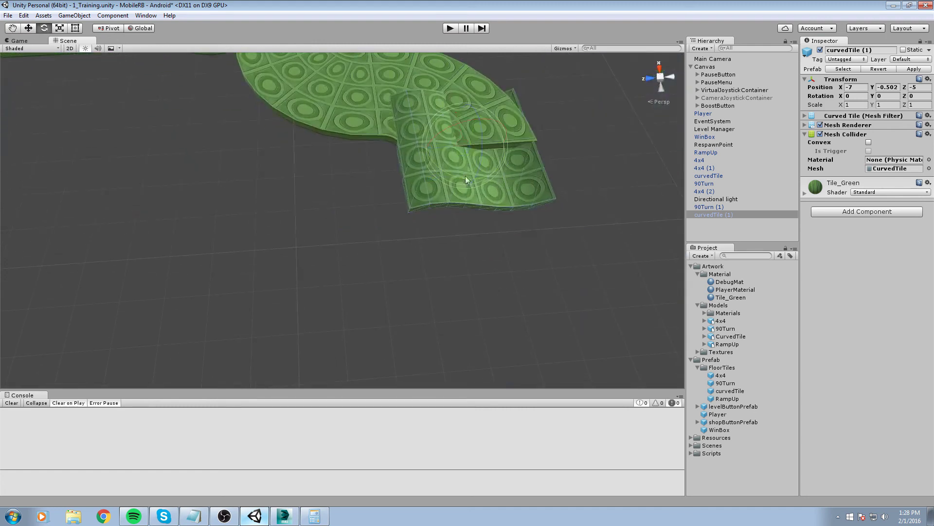
drag(484, 177, 486, 246)
- Slide the curvedTile copy along X to -9.1 at the end of the second turn tile
key(w)
drag(562, 238, 556, 237)
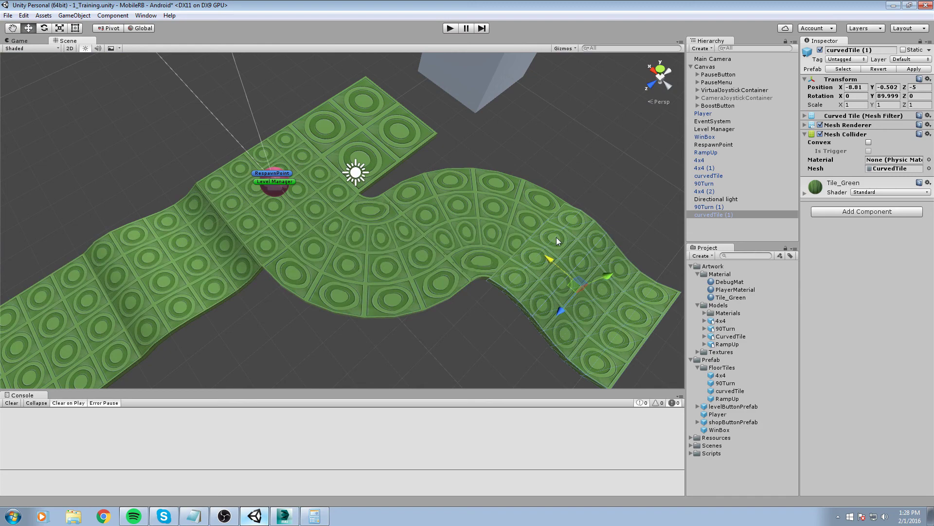
alt+drag(505, 182, 598, 180)
middle_drag(421, 178, 428, 214)
scroll(427, 214, up, 3)
drag(382, 185, 390, 177)
alt+drag(330, 204, 406, 229)
middle_drag(406, 229, 421, 287)
scroll(421, 287, up, 2)
alt+drag(311, 243, 397, 244)
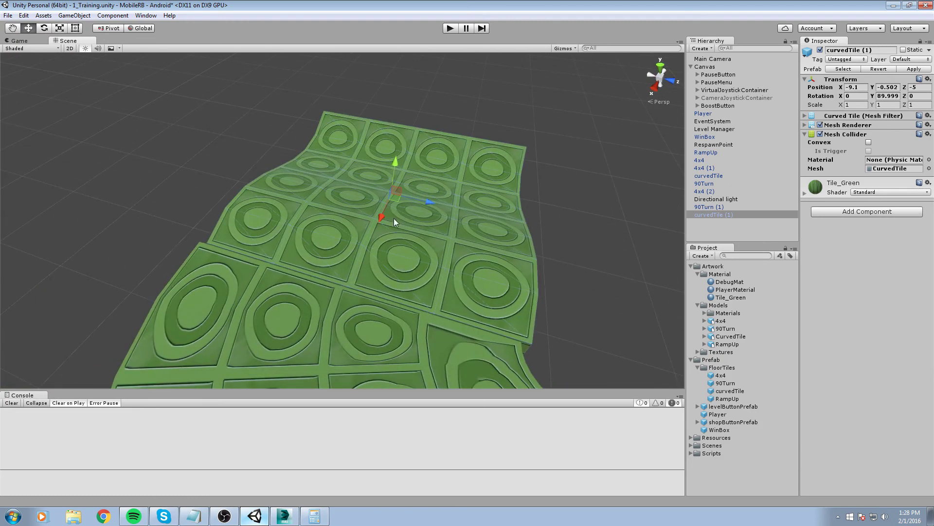
- Play-test the extended track by rotating the camera around the ball and using Boost, then stop the game
key(ctrl+p)
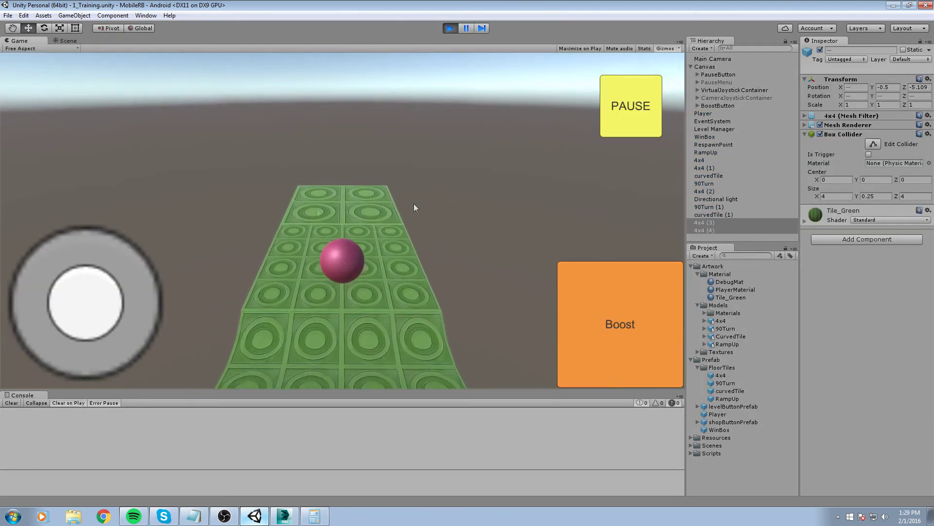
key(Right)
key(Right)
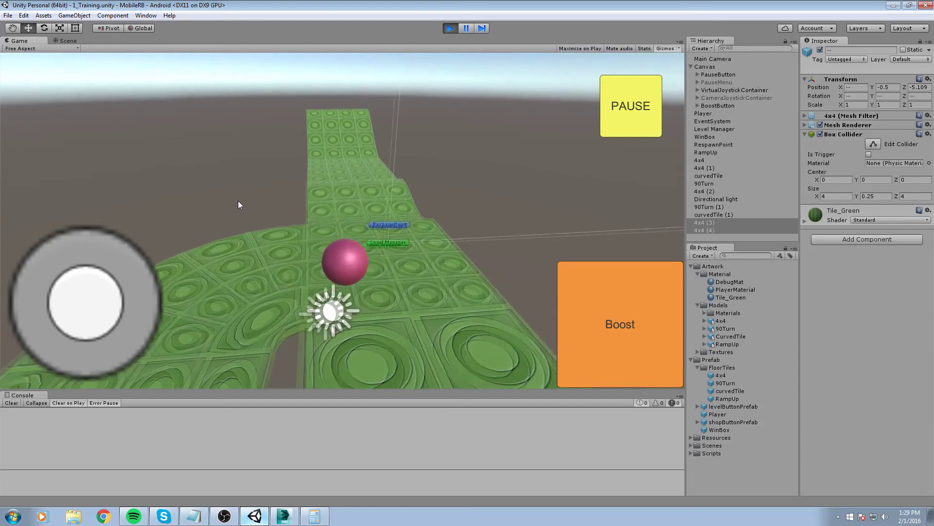
drag(426, 159, 321, 180)
drag(513, 154, 348, 185)
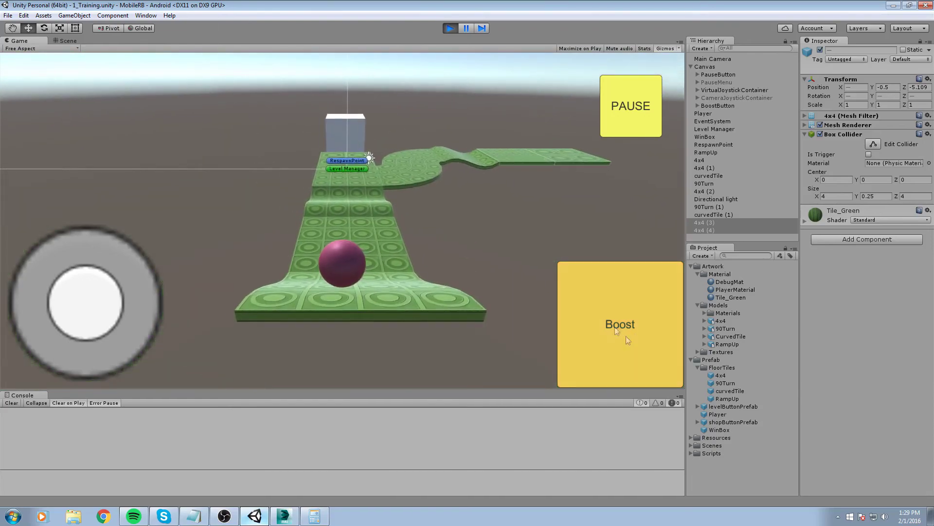
click(638, 320)
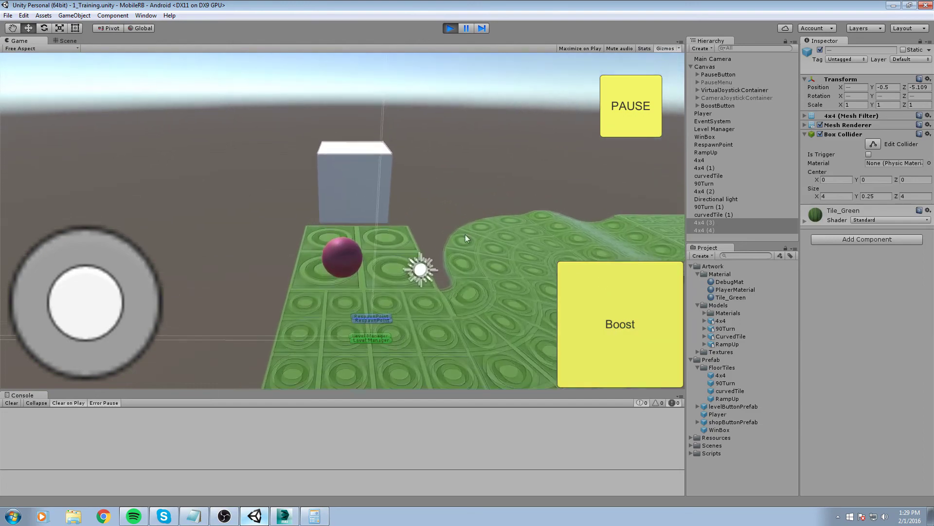
click(450, 29)
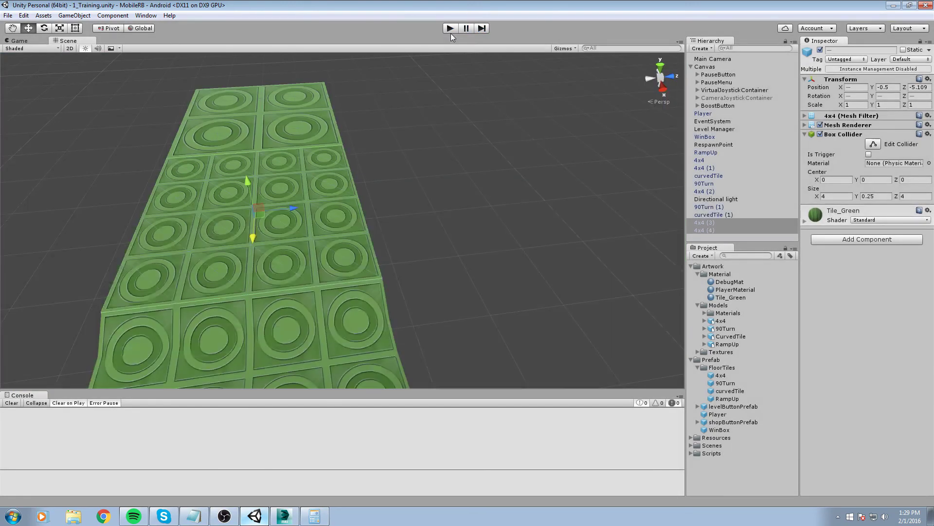
- Inspect the assembled track from several angles, checking how the ramp, turn, curved and flat tiles join
right_drag(388, 198, 281, 182)
scroll(282, 181, down, 5)
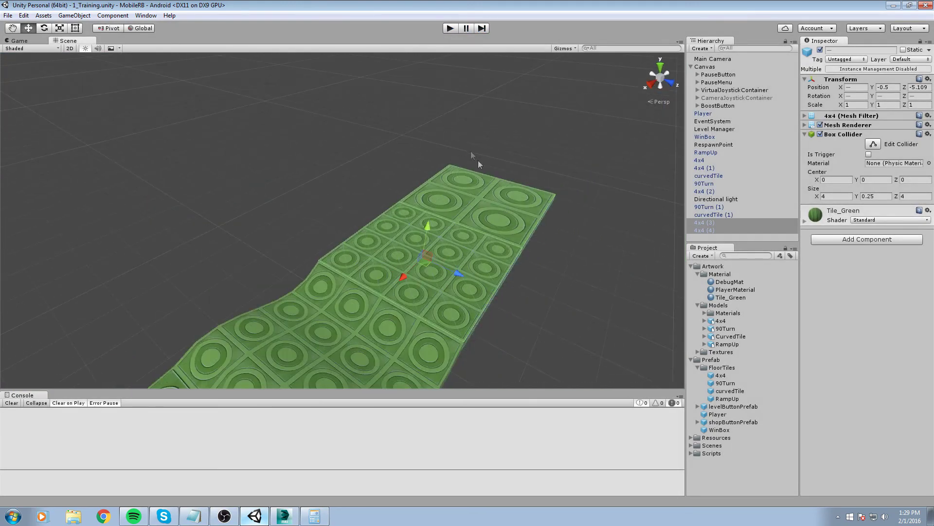
middle_drag(471, 151, 352, 174)
alt+drag(352, 174, 258, 173)
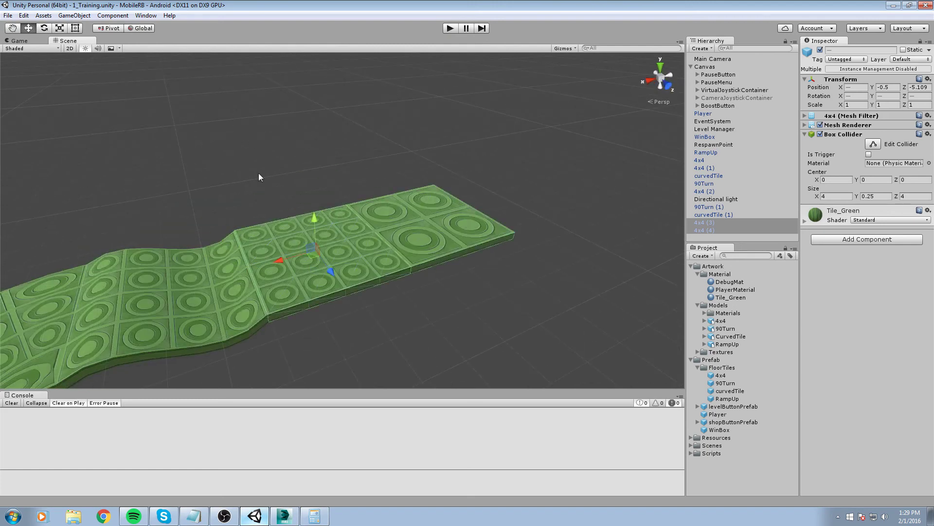
alt+drag(259, 173, 122, 139)
middle_drag(123, 144, 451, 215)
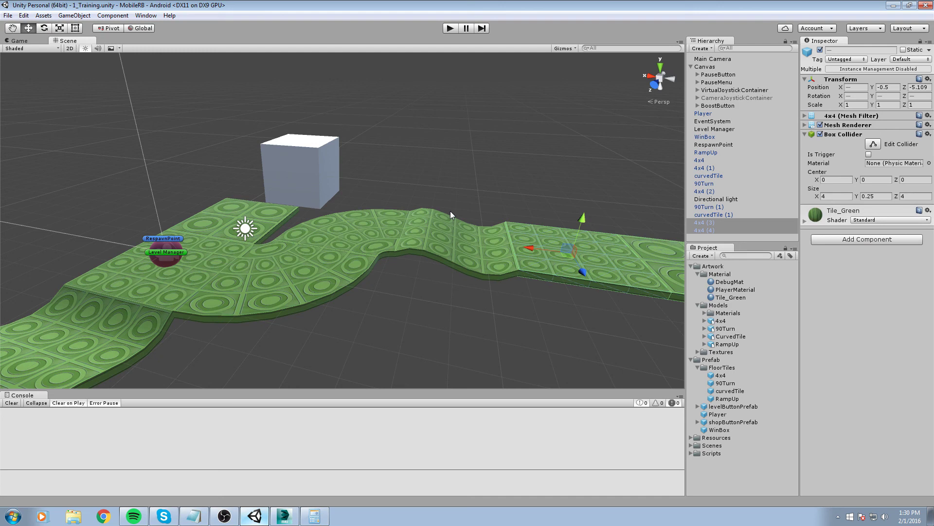
middle_drag(496, 209, 450, 226)
right_drag(451, 226, 432, 226)
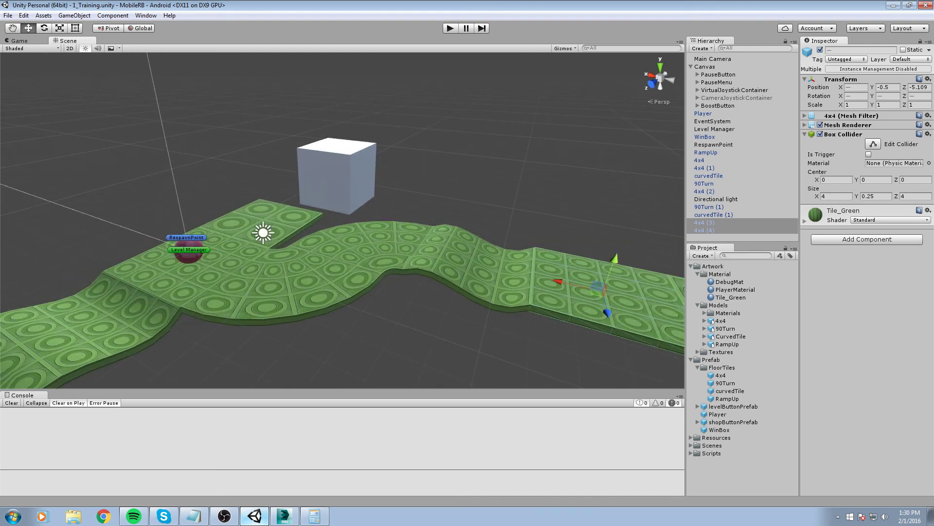
alt+drag(355, 320, 411, 303)
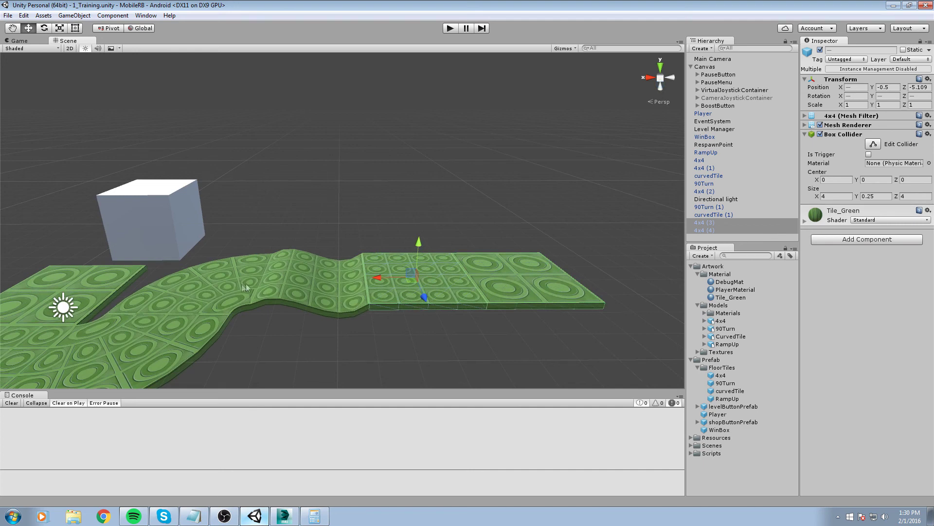
alt+drag(411, 303, 378, 274)
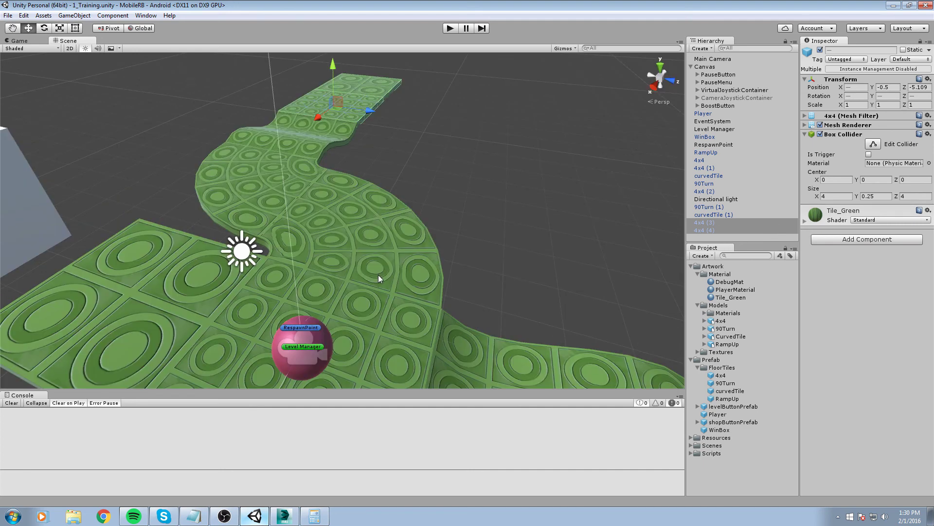
alt+drag(379, 274, 357, 267)
scroll(357, 268, down, 3)
middle_drag(357, 267, 340, 245)
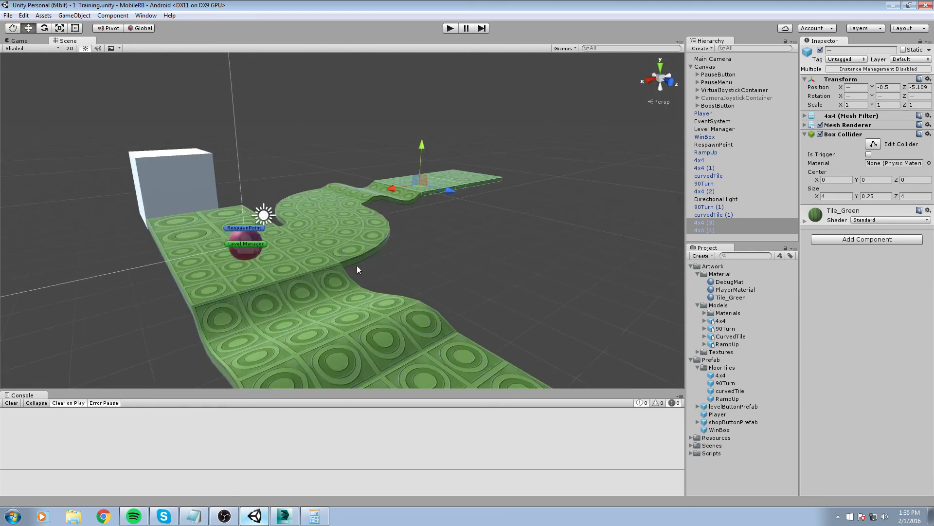